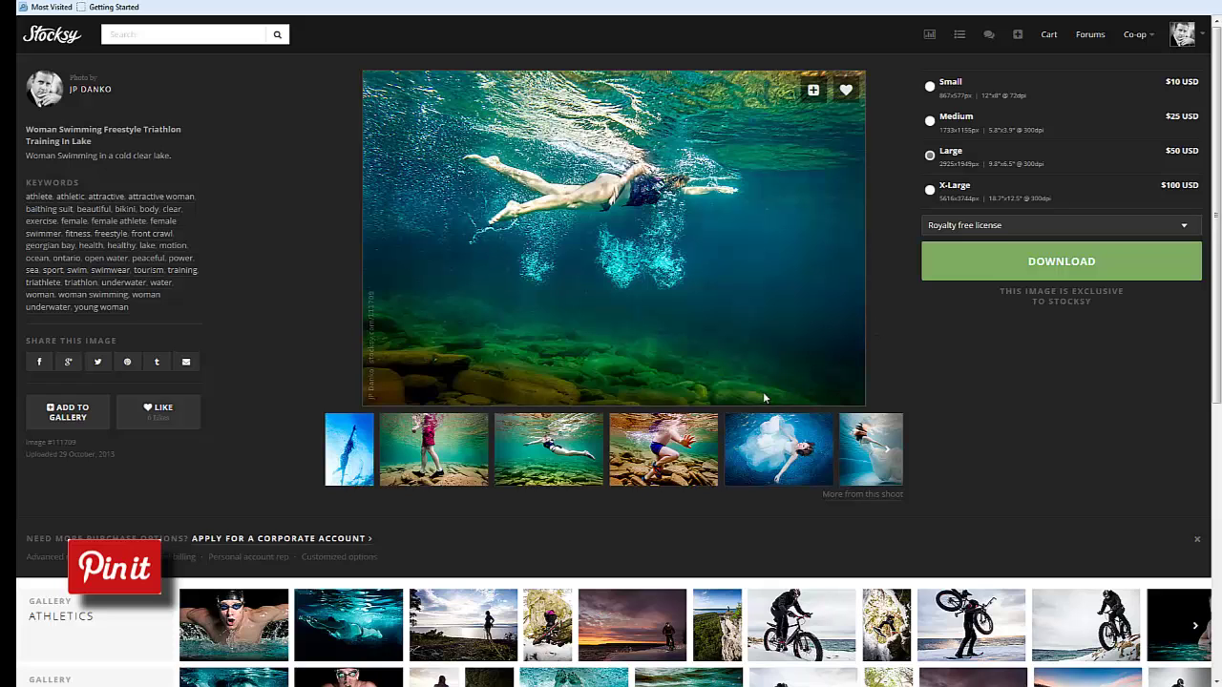
- Browse the related underwater photos, opening the rocky-lake swimmer, the blue silhouette, the bride and the following thumbnail image
{"action": "left_click", "coordinate": [546, 451]}
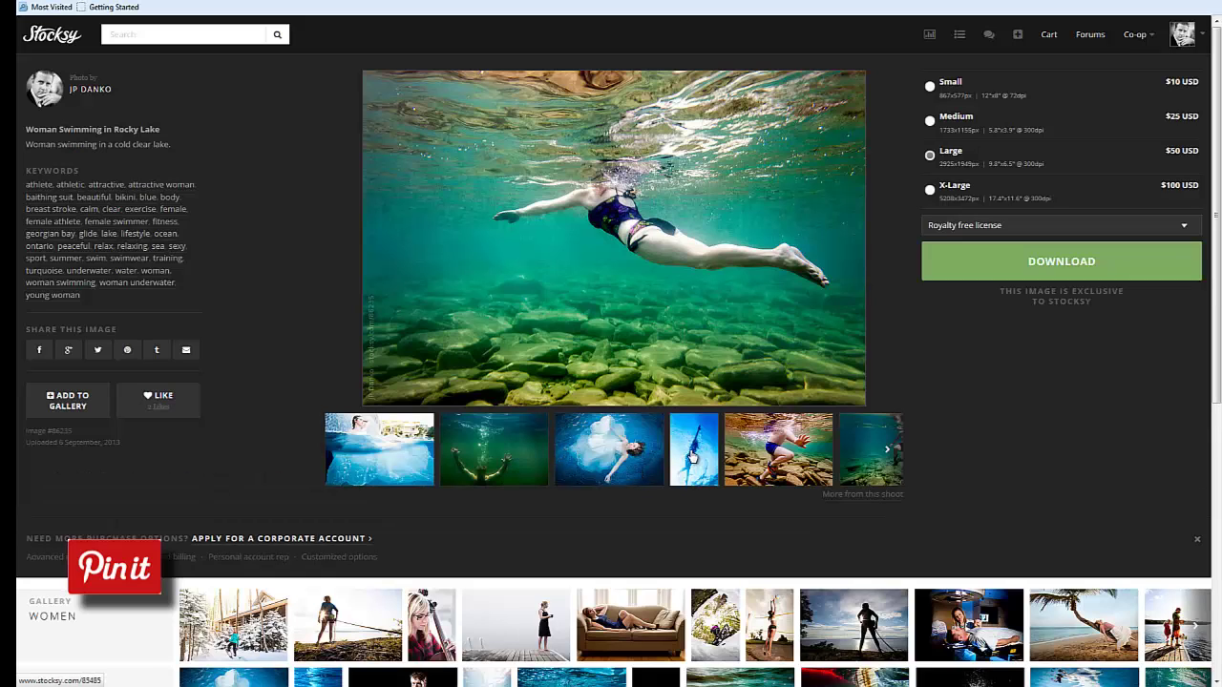
{"action": "left_click", "coordinate": [693, 456]}
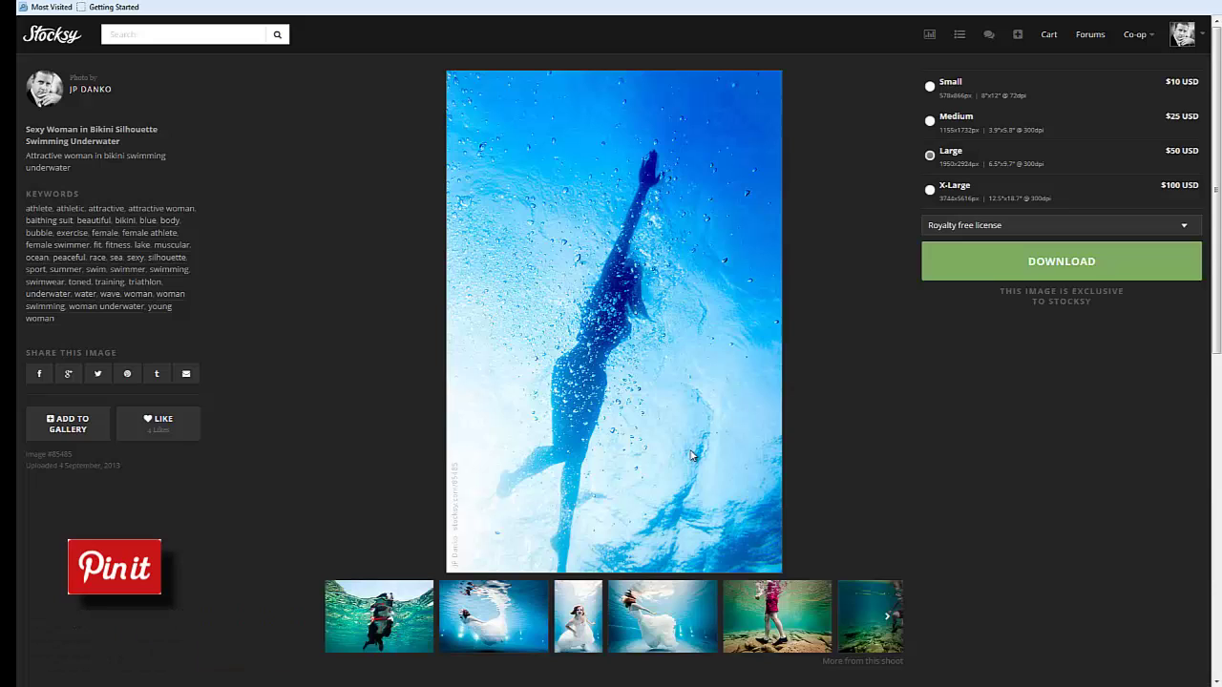
{"action": "left_click", "coordinate": [654, 626]}
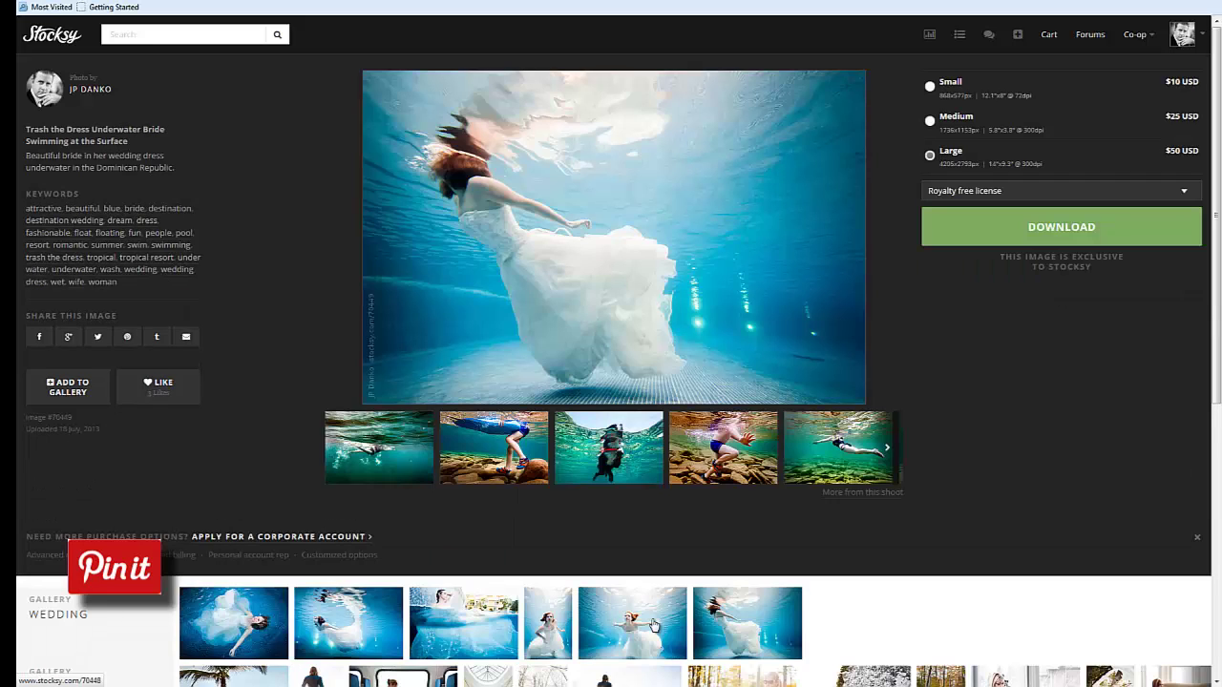
{"action": "left_click", "coordinate": [623, 447]}
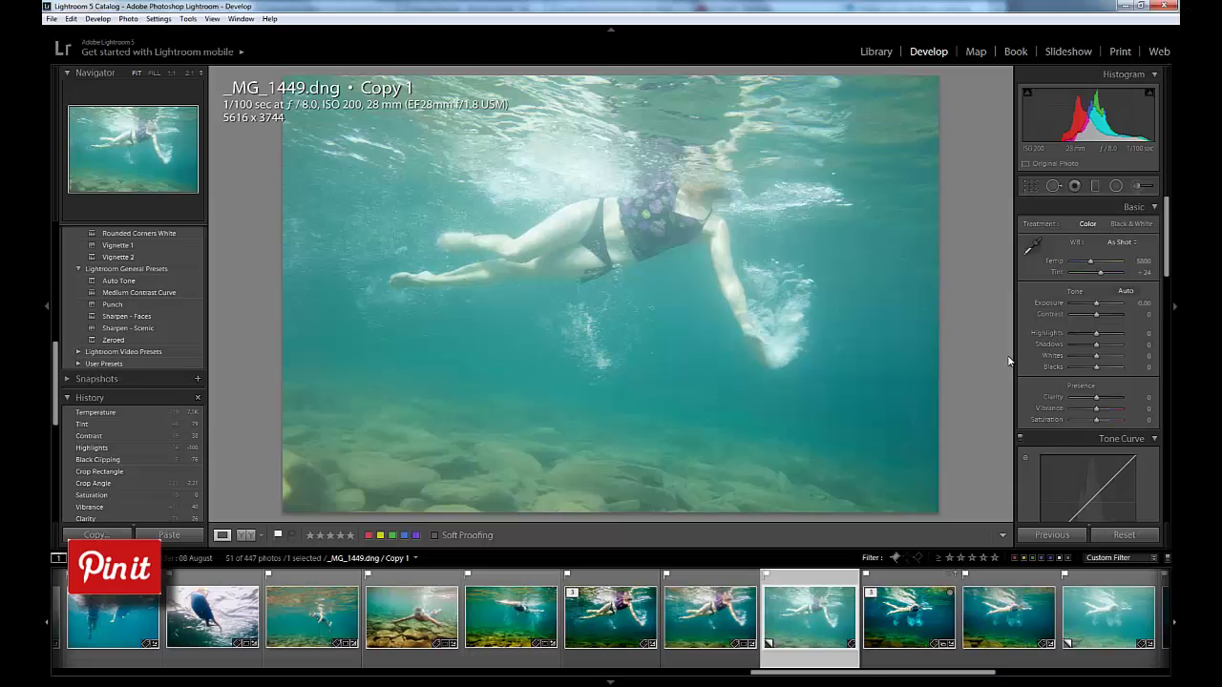
- In Lightroom, enable lens profile corrections for the virtual copy of _MG_1449.dng
{"action": "scroll", "coordinate": [1035, 407], "scroll_direction": "down", "scroll_amount": 10}
{"action": "scroll", "coordinate": [1035, 408], "scroll_direction": "down", "scroll_amount": 6}
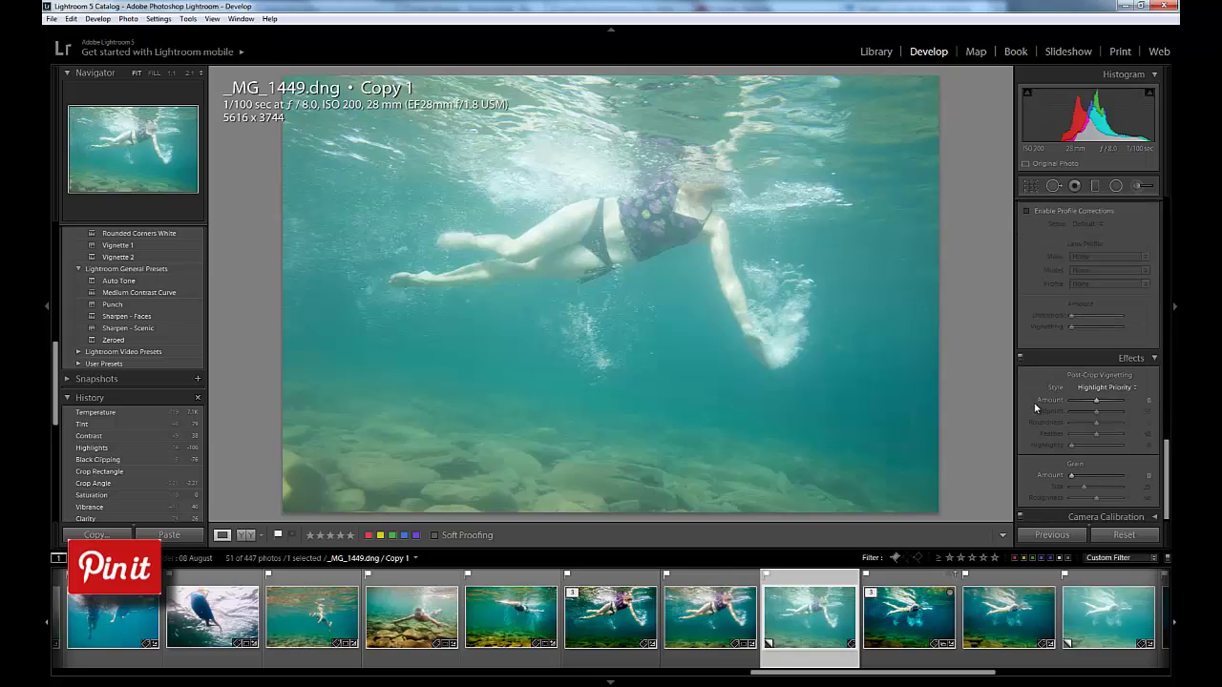
{"action": "scroll", "coordinate": [1036, 407], "scroll_direction": "down", "scroll_amount": 1}
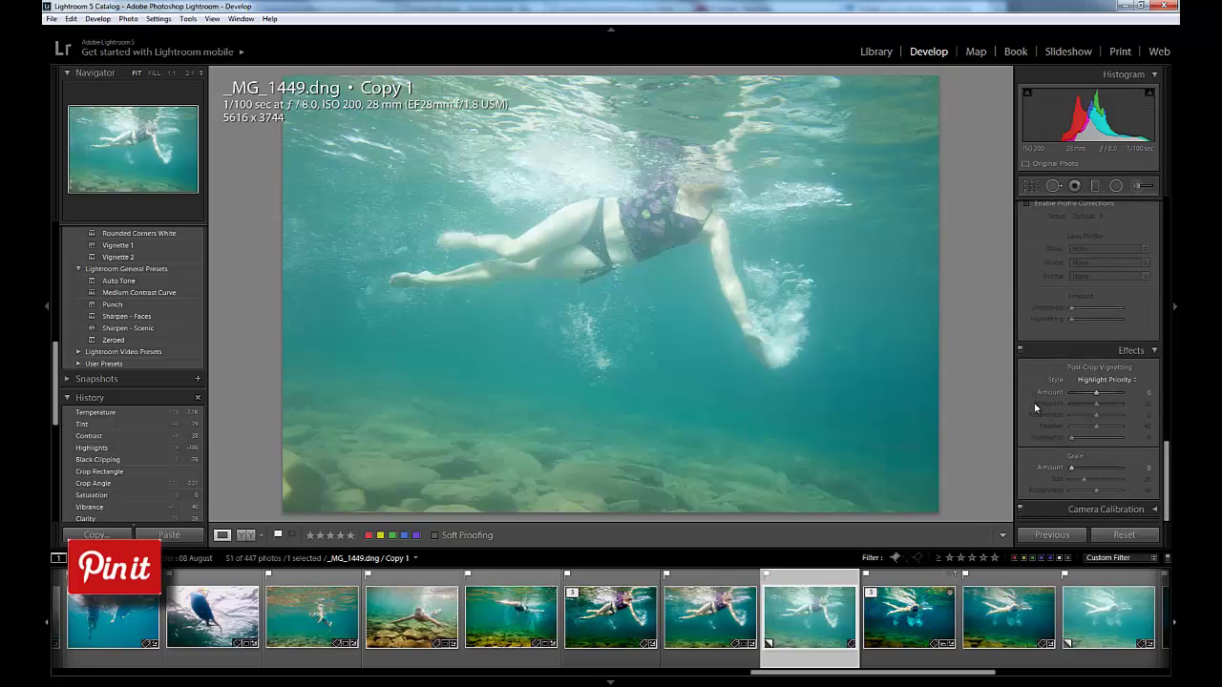
{"action": "scroll", "coordinate": [1036, 408], "scroll_direction": "up", "scroll_amount": 3}
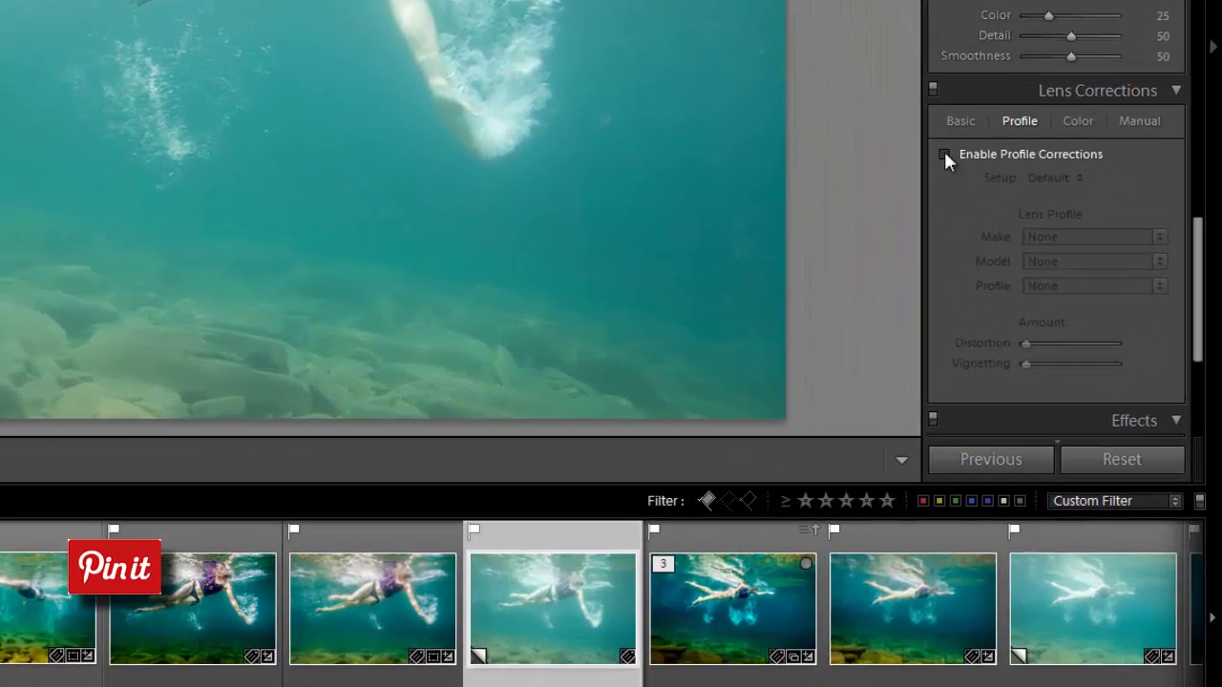
{"action": "left_click", "coordinate": [944, 153]}
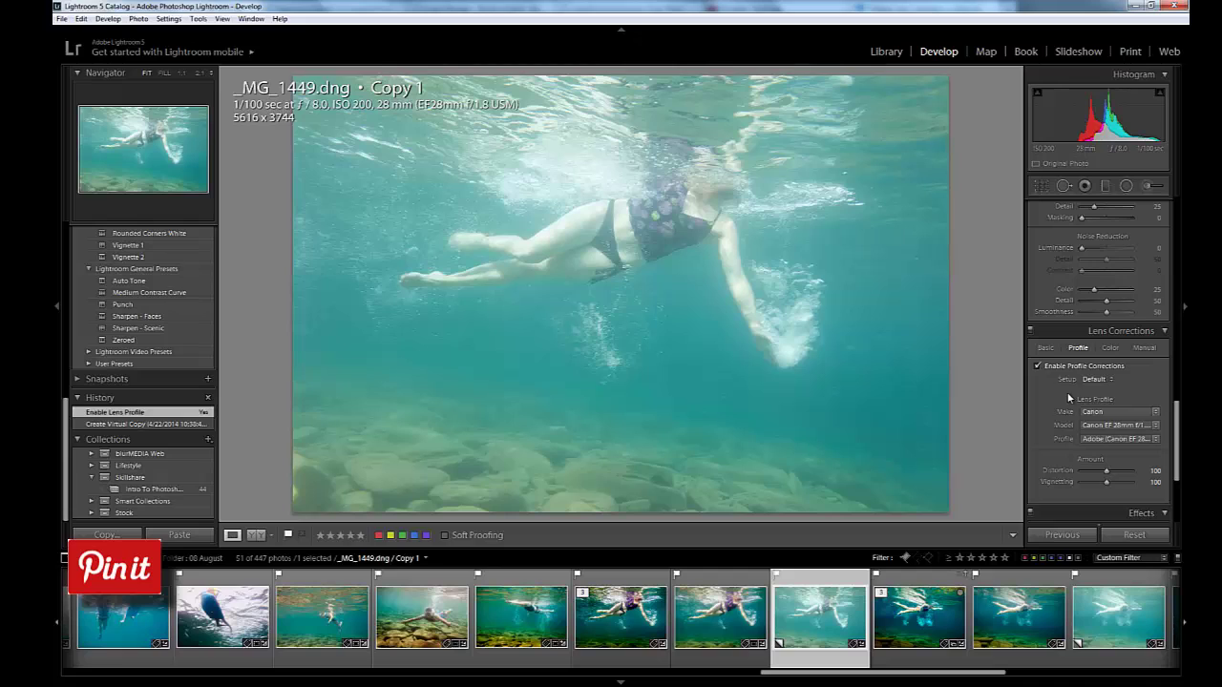
- Sample a neutral white balance point beside the swimmer's shoulder, and set Temp to 7238 and Tint to +79
{"action": "scroll", "coordinate": [1071, 411], "scroll_direction": "up", "scroll_amount": 10}
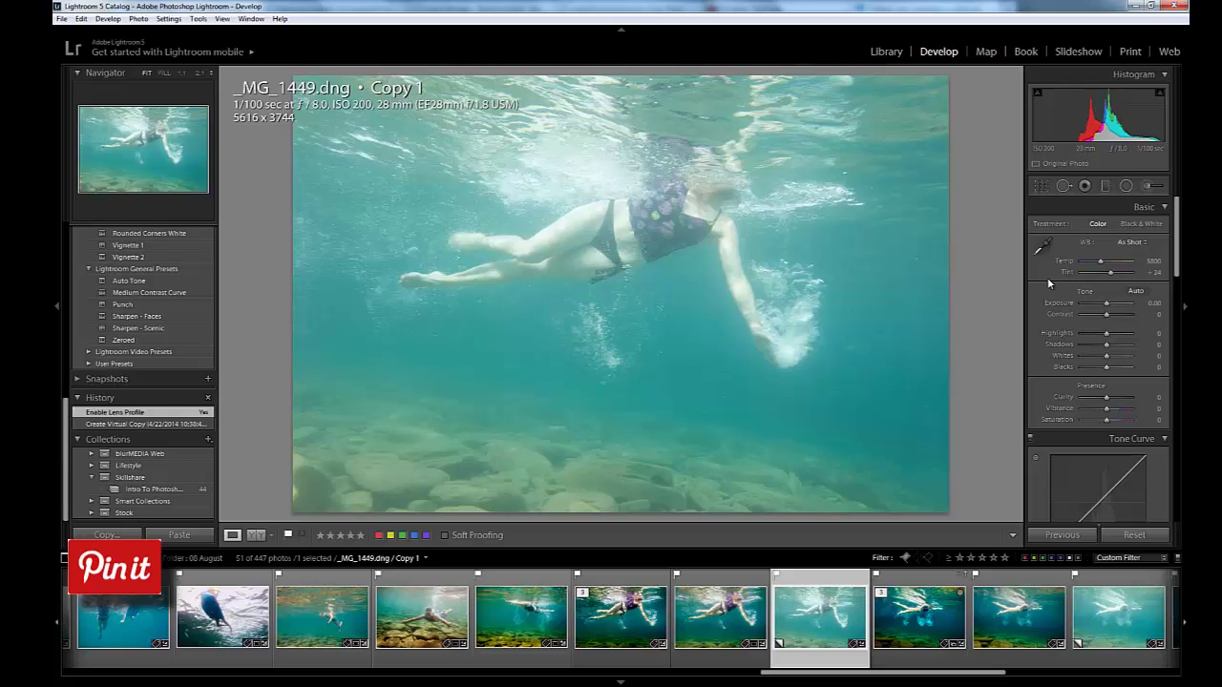
{"action": "left_click", "coordinate": [1042, 247]}
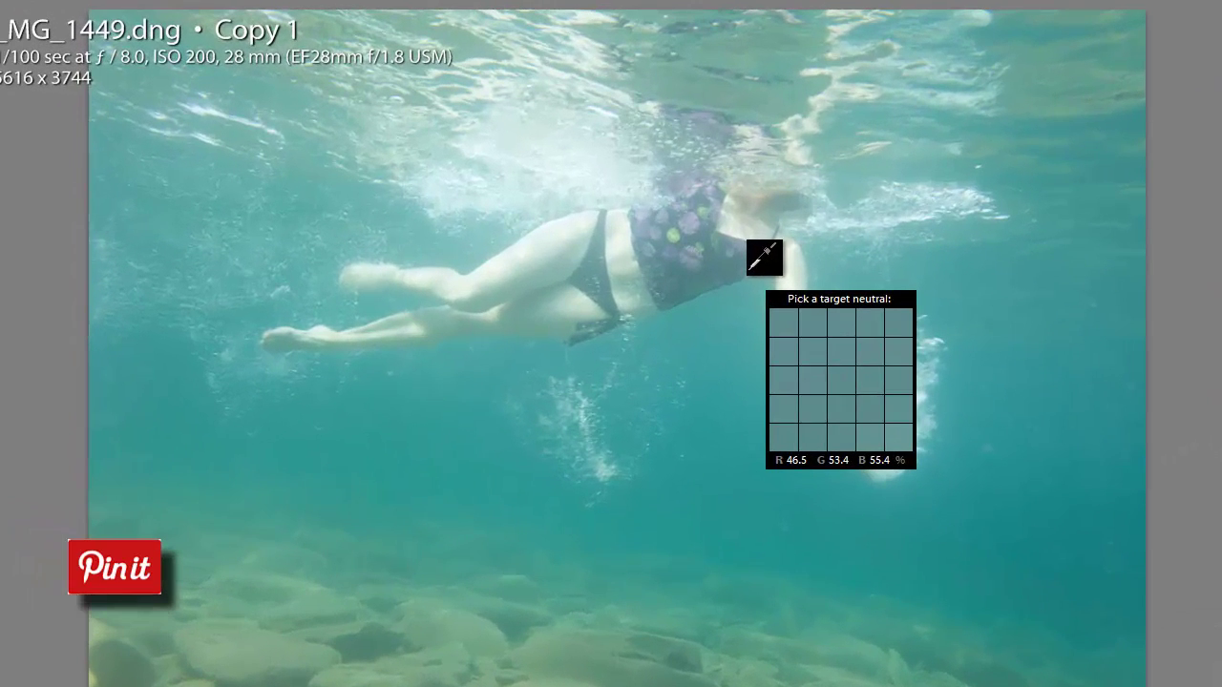
{"action": "left_click", "coordinate": [749, 253]}
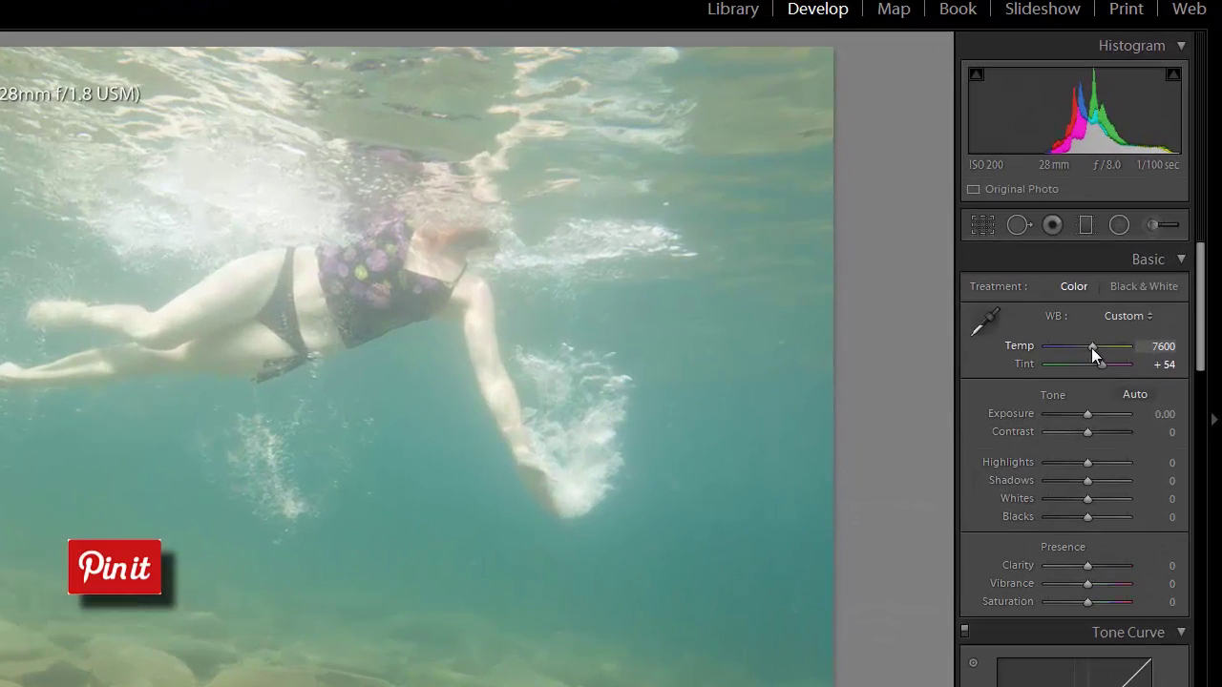
{"action": "left_click_drag", "start_coordinate": [1091, 347], "coordinate": [1107, 364]}
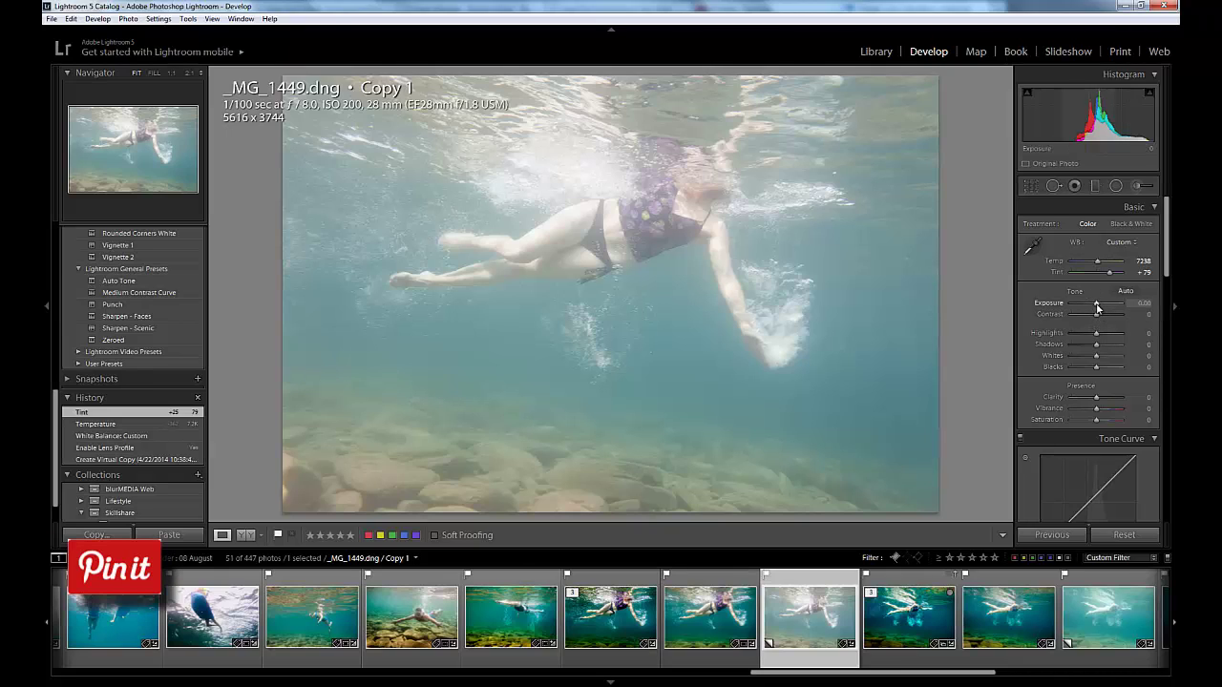
- Set the photo's Exposure to -0.24 and Contrast to +36
{"action": "left_click_drag", "start_coordinate": [1097, 304], "coordinate": [1095, 304]}
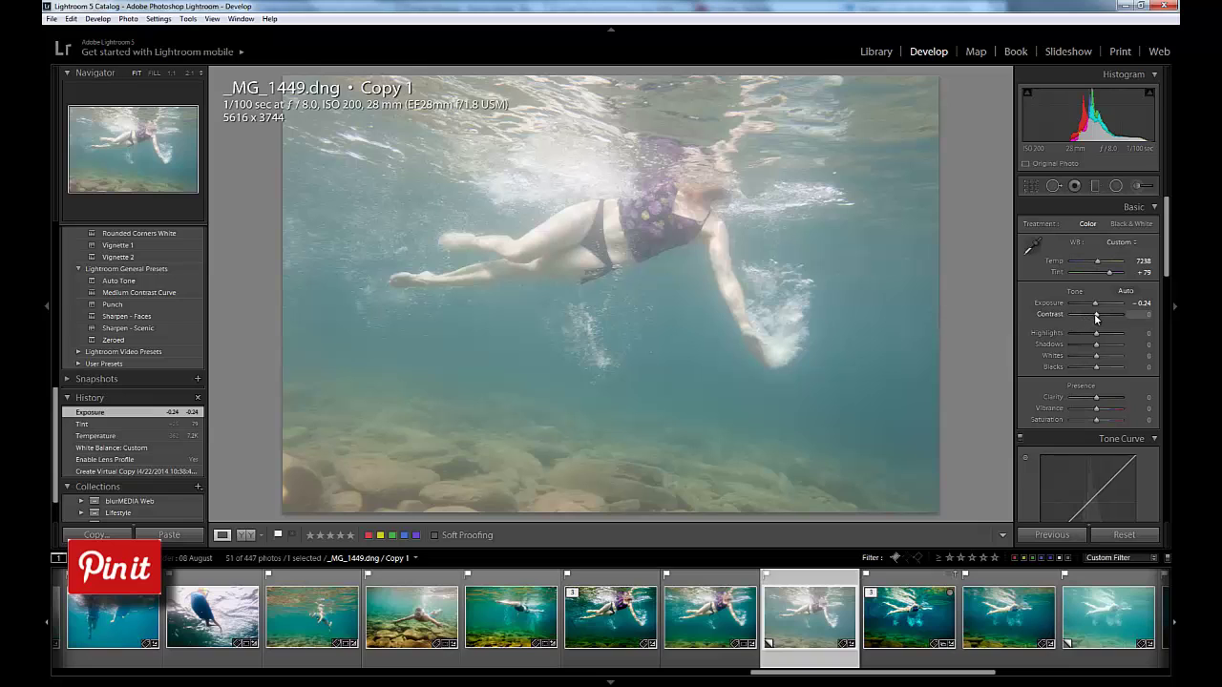
{"action": "left_click_drag", "start_coordinate": [1097, 320], "coordinate": [1109, 318]}
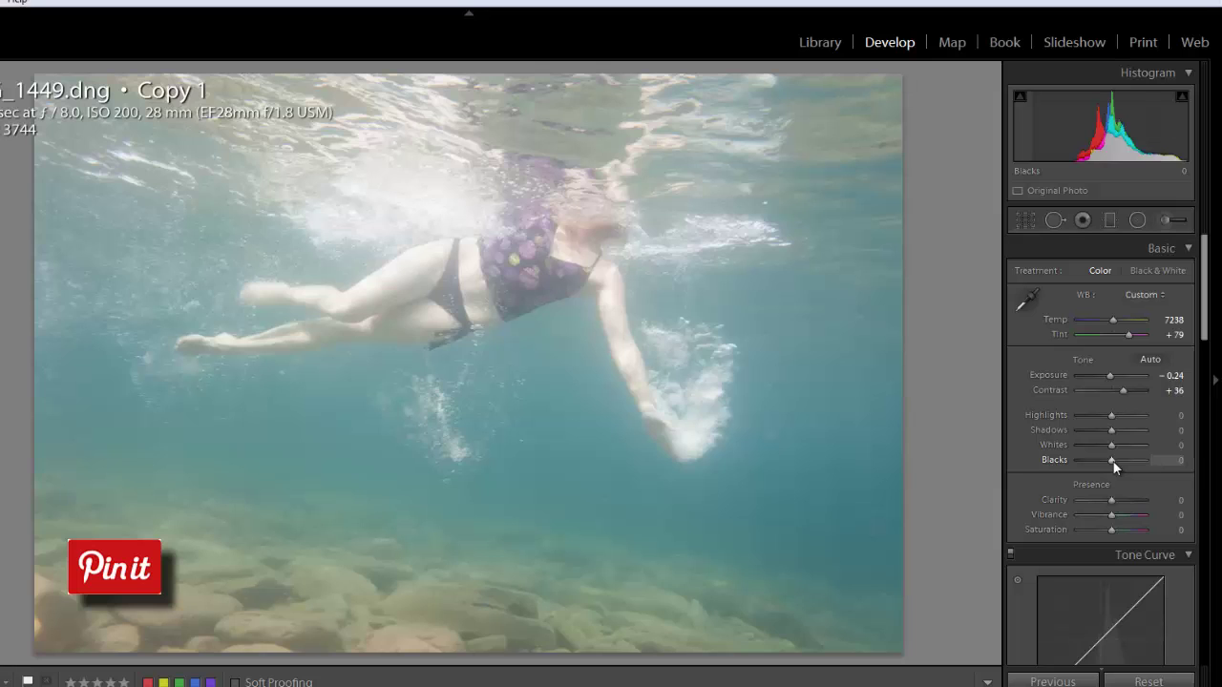
- Set Blacks to -79 using the clipping preview, and lower Highlights to -100
{"action": "key", "text": "alt"}
{"action": "left_click", "coordinate": [1112, 460], "text": "alt"}
{"action": "left_click_drag", "start_coordinate": [1112, 460], "coordinate": [1083, 462]}
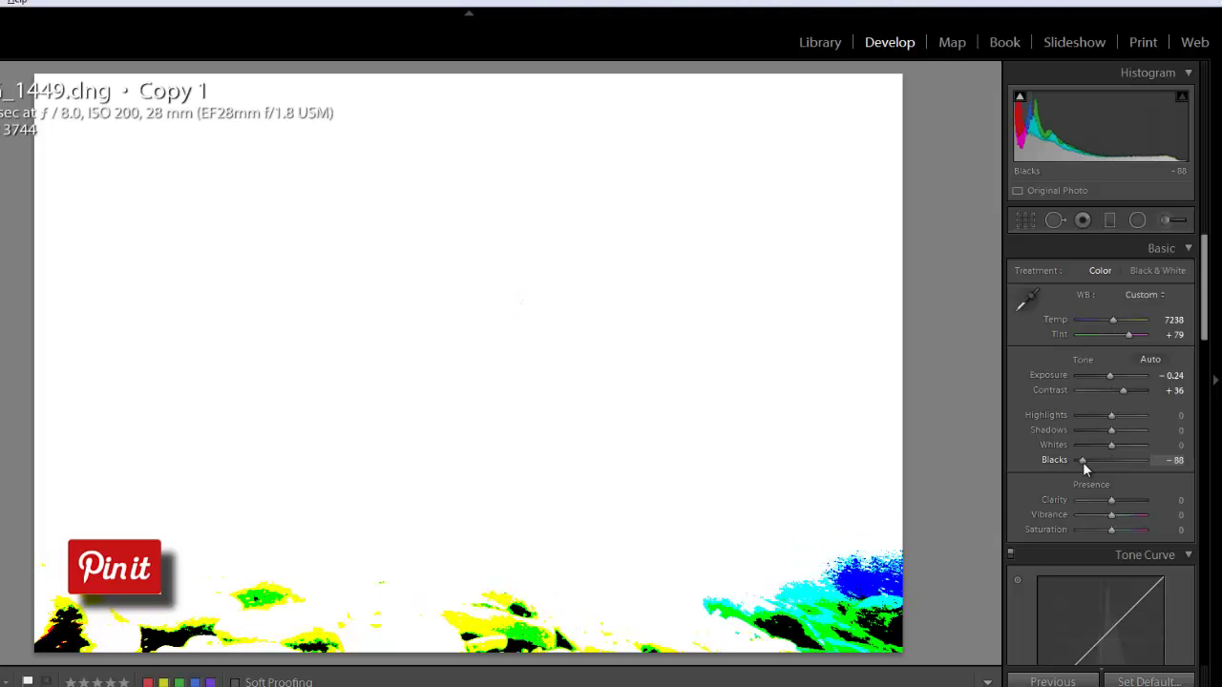
{"action": "left_click_drag", "start_coordinate": [1084, 462], "coordinate": [1087, 463]}
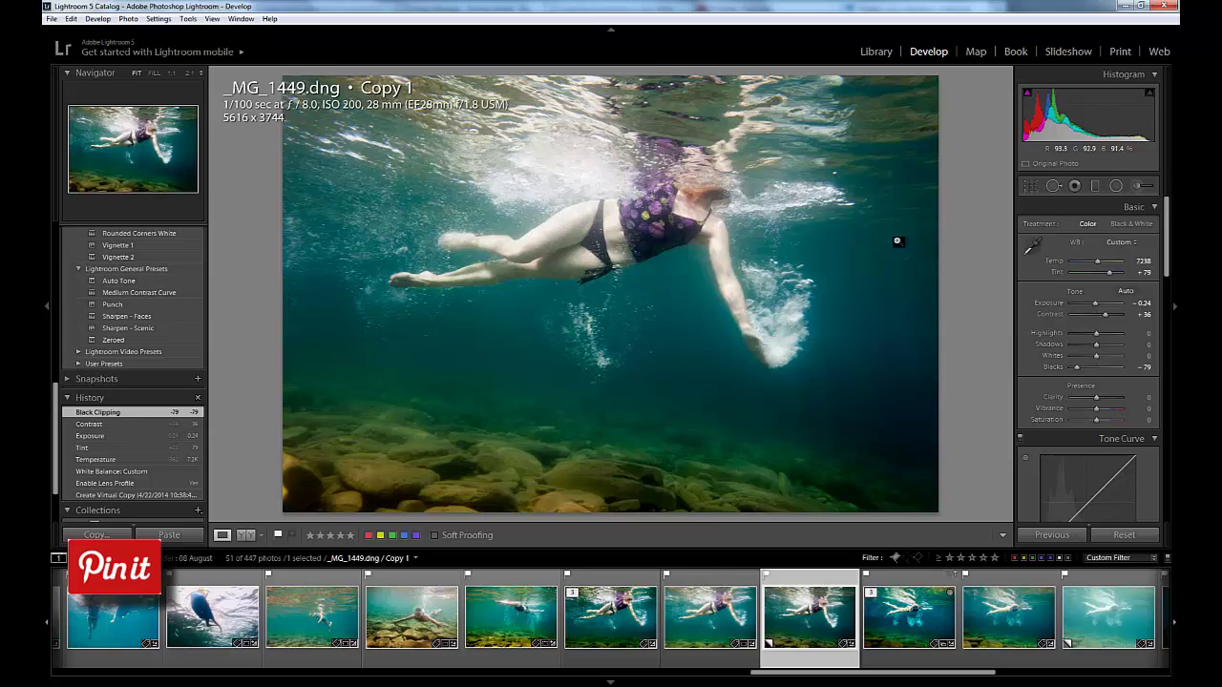
{"action": "left_click_drag", "start_coordinate": [1096, 331], "coordinate": [1073, 334]}
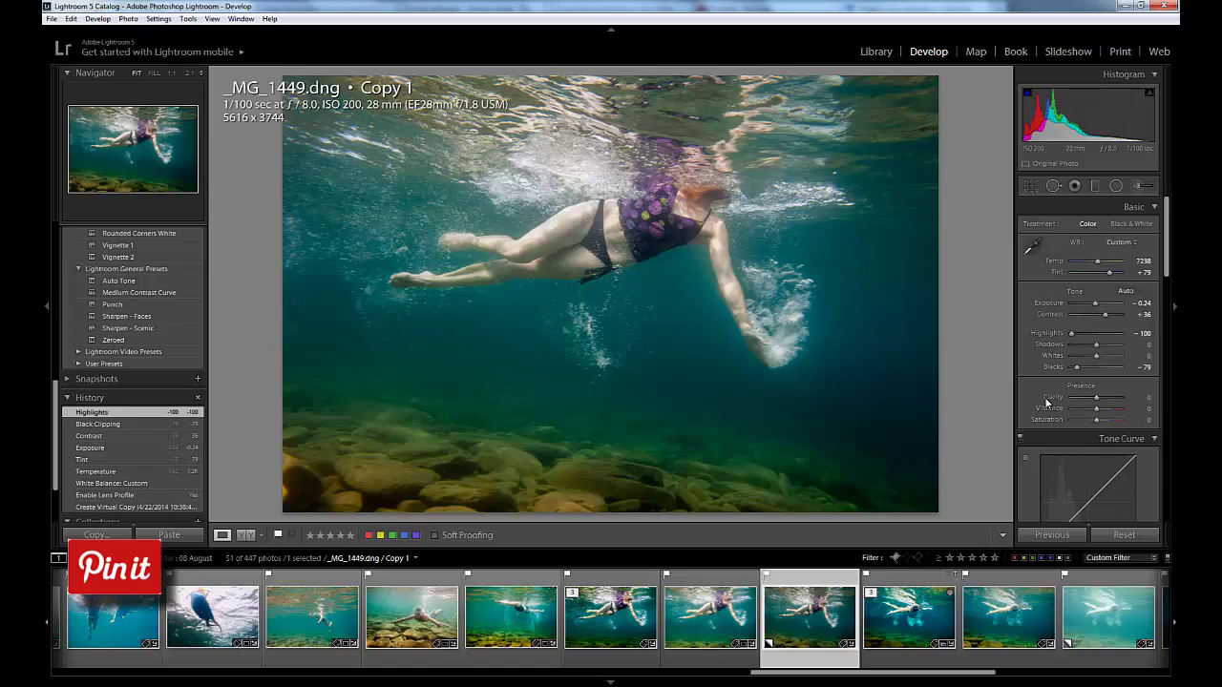
- Set Clarity to +10 and Vibrance to +38, trying Vibrance at +100 first
{"action": "left_click_drag", "start_coordinate": [1096, 399], "coordinate": [1101, 402]}
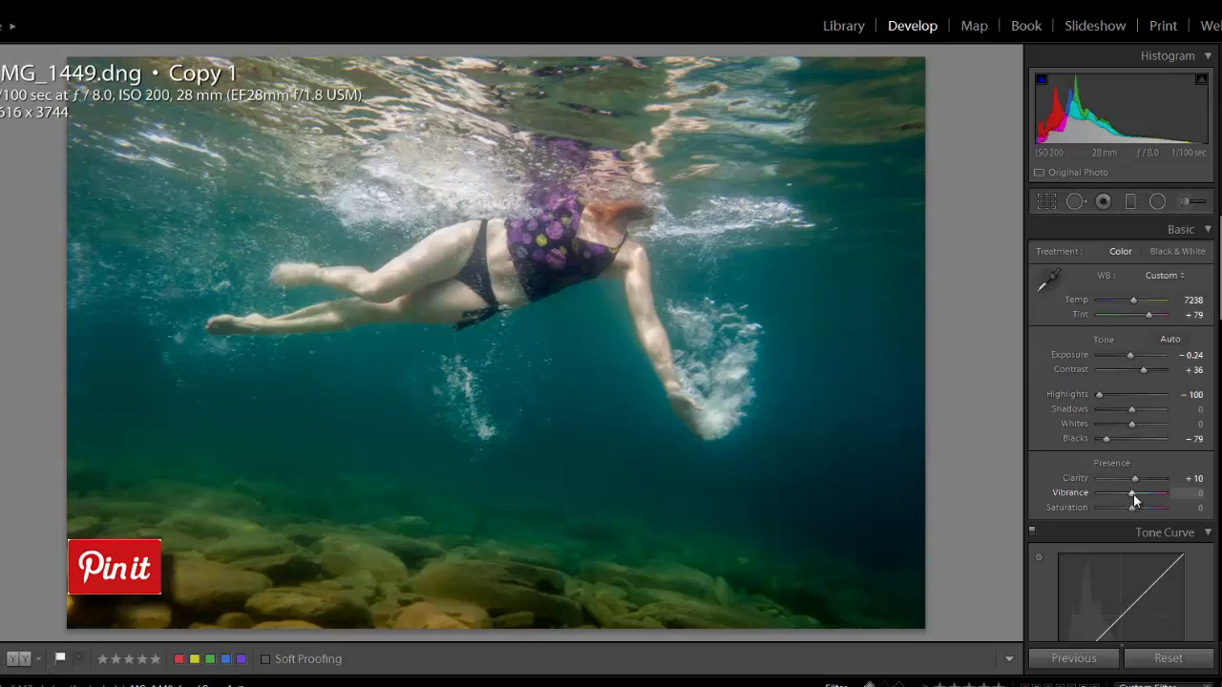
{"action": "left_click_drag", "start_coordinate": [1133, 494], "coordinate": [1145, 492]}
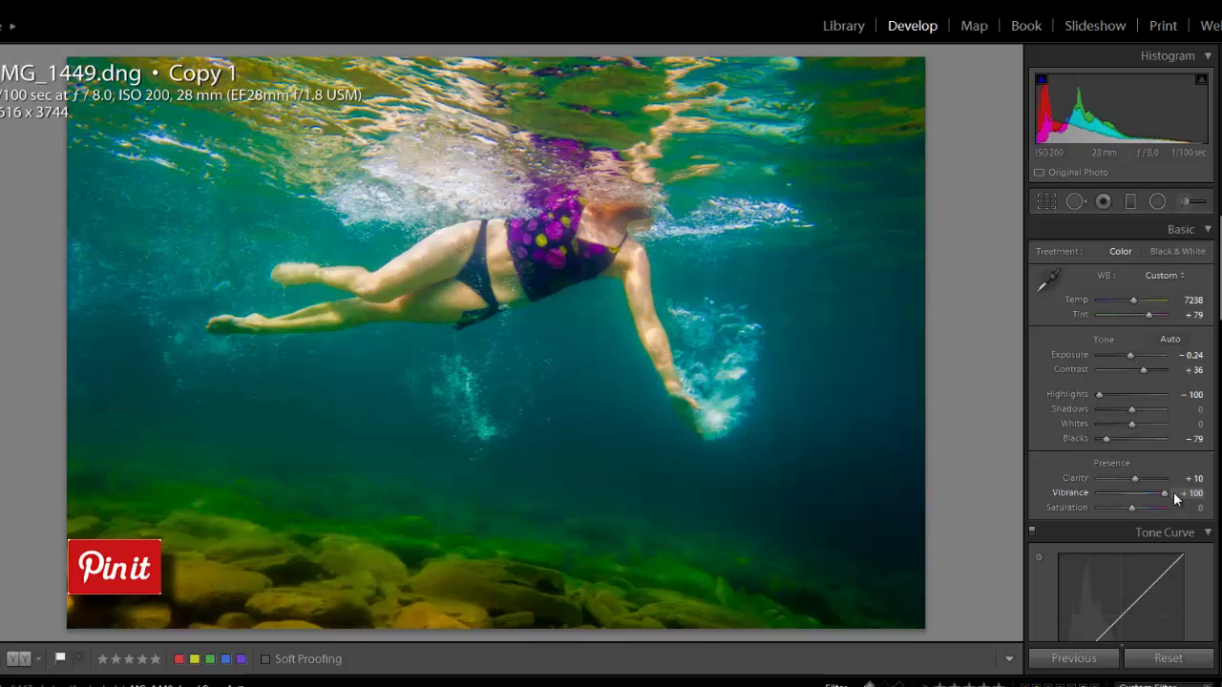
{"action": "left_click_drag", "start_coordinate": [1173, 491], "coordinate": [1143, 495]}
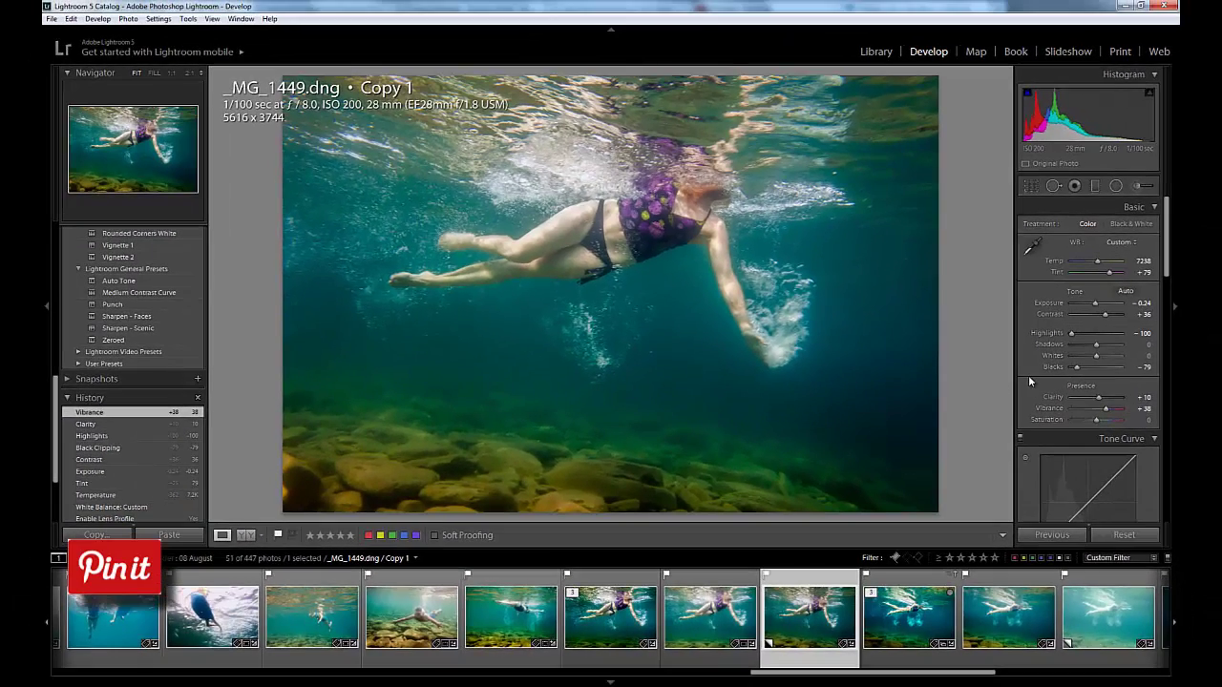
- Straighten the photo with the Crop Overlay at an angle of -0.92 and apply the crop
{"action": "scroll", "coordinate": [1028, 381], "scroll_direction": "down", "scroll_amount": 10}
{"action": "scroll", "coordinate": [1077, 286], "scroll_direction": "up", "scroll_amount": 10}
{"action": "left_click", "coordinate": [1030, 187]}
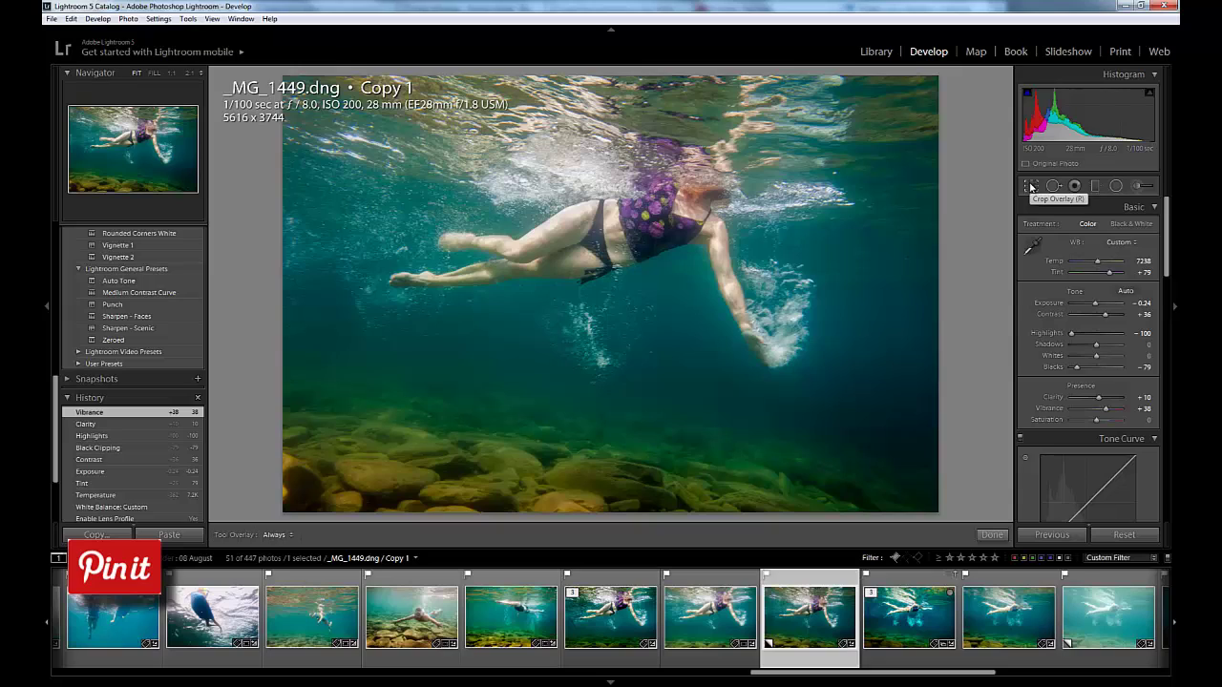
{"action": "left_click", "coordinate": [1030, 187]}
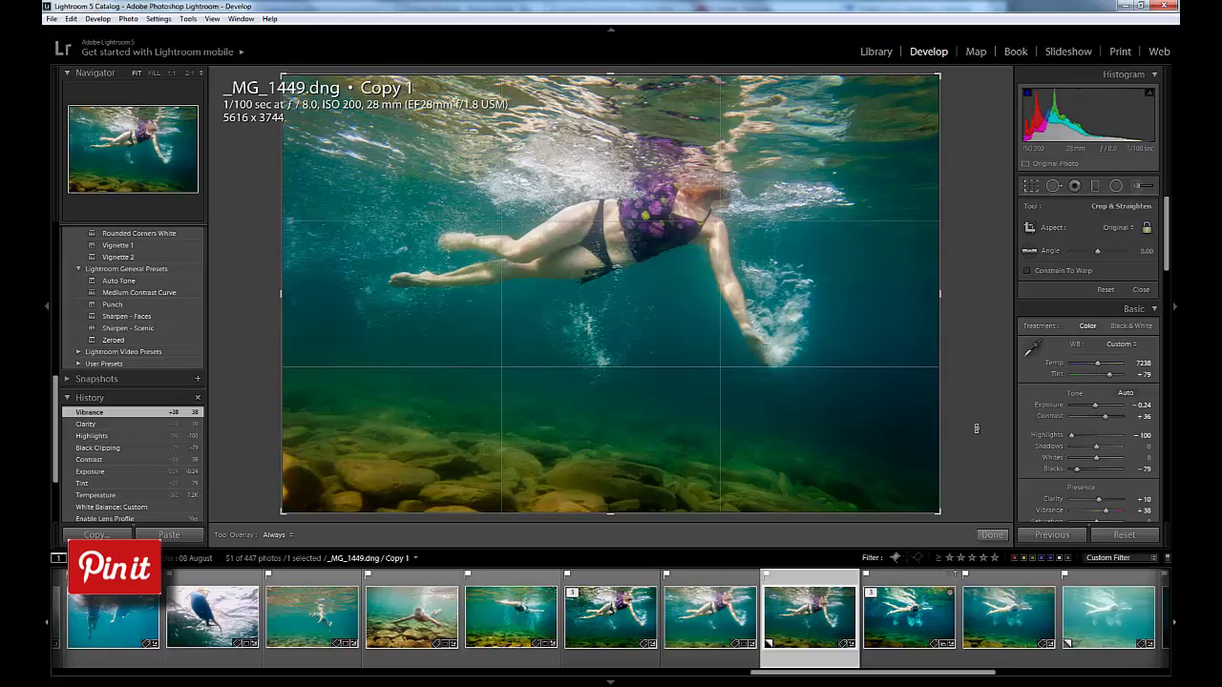
{"action": "left_click_drag", "start_coordinate": [975, 429], "coordinate": [978, 421]}
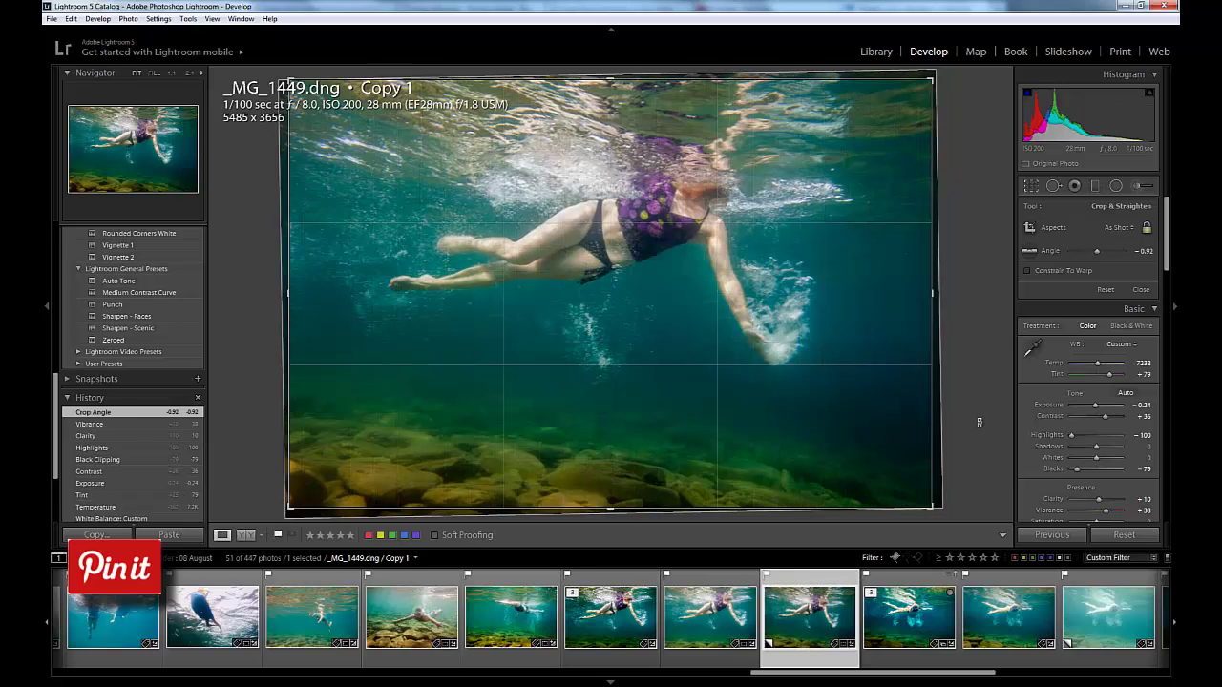
{"action": "key", "text": "Return"}
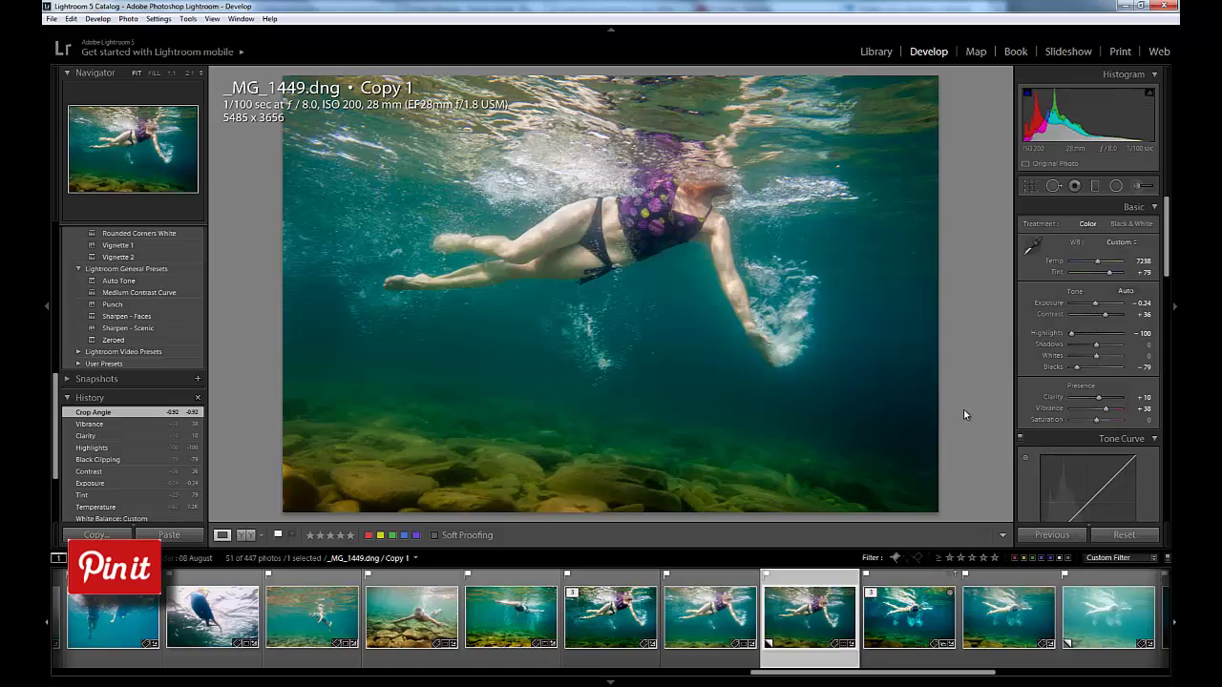
- Zoom in on the swimmer's top and arm, and set noise reduction Luminance to 36 and Color to 35
{"action": "scroll", "coordinate": [1055, 432], "scroll_direction": "down", "scroll_amount": 5}
{"action": "scroll", "coordinate": [1054, 431], "scroll_direction": "down", "scroll_amount": 6}
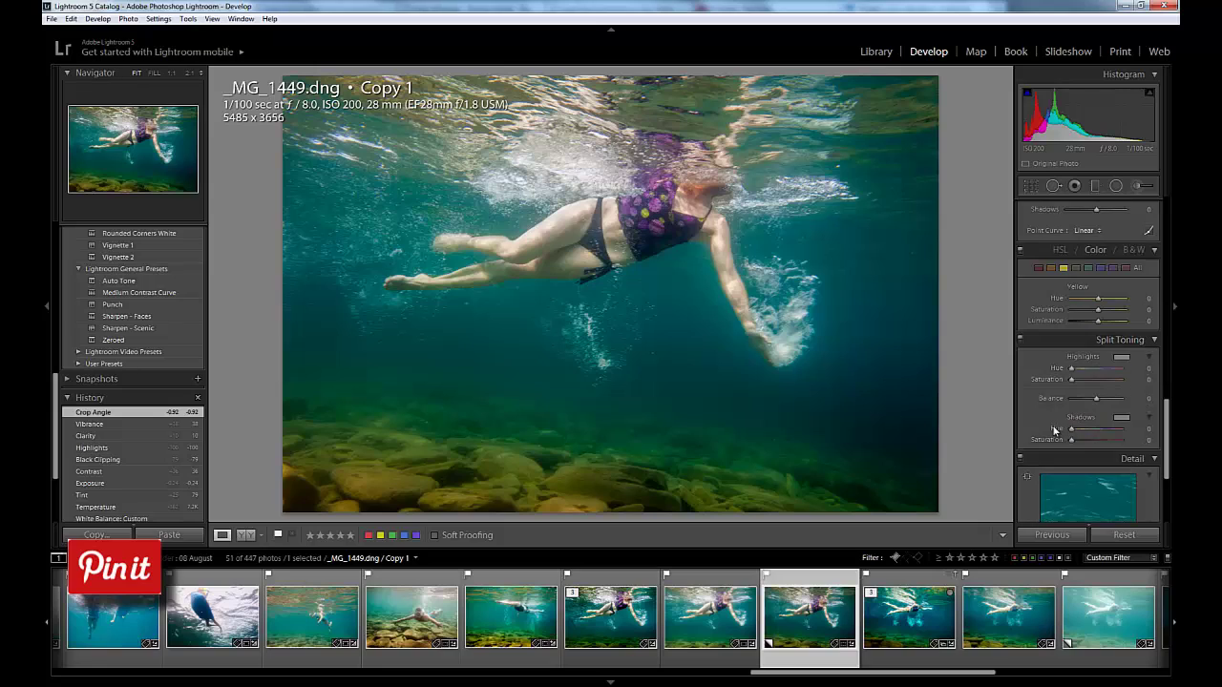
{"action": "scroll", "coordinate": [1052, 425], "scroll_direction": "up", "scroll_amount": 2}
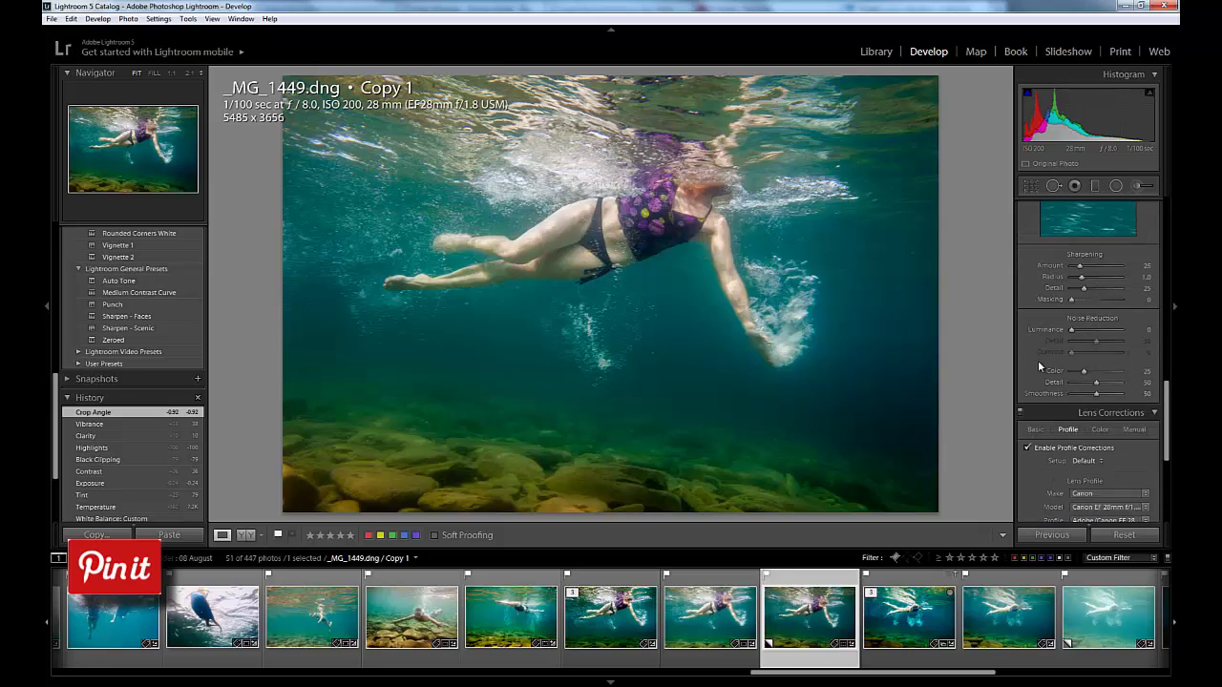
{"action": "scroll", "coordinate": [1050, 315], "scroll_direction": "up", "scroll_amount": 4}
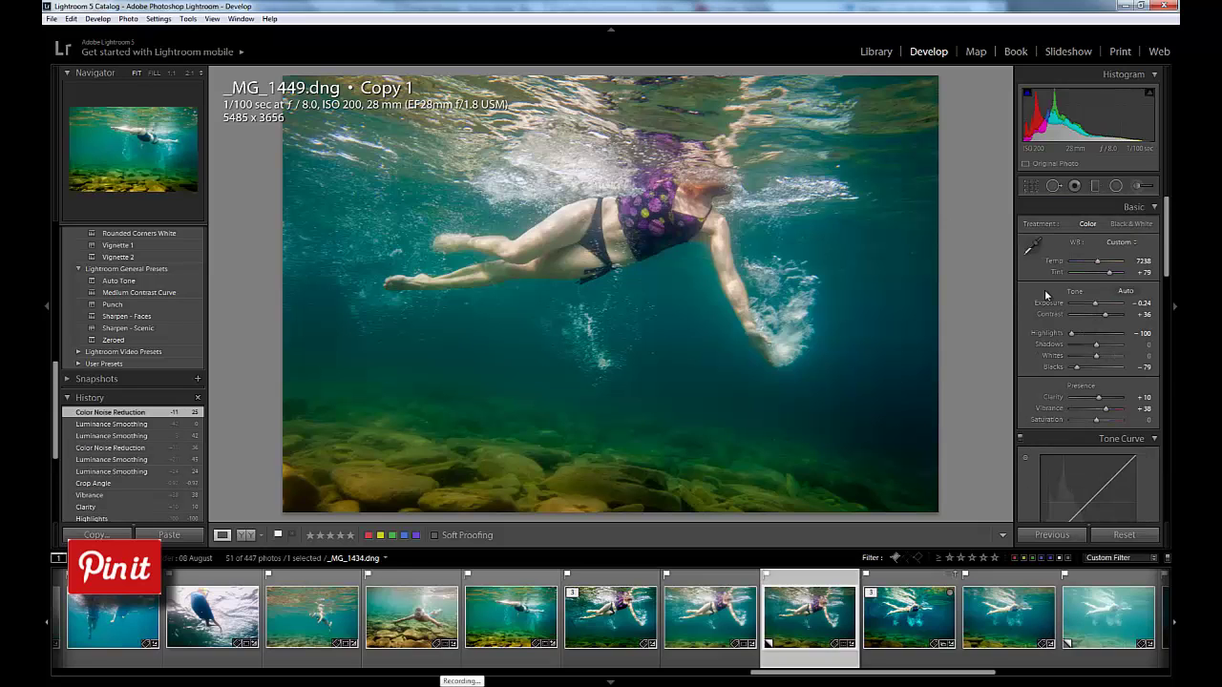
{"action": "scroll", "coordinate": [1044, 290], "scroll_direction": "down", "scroll_amount": 3}
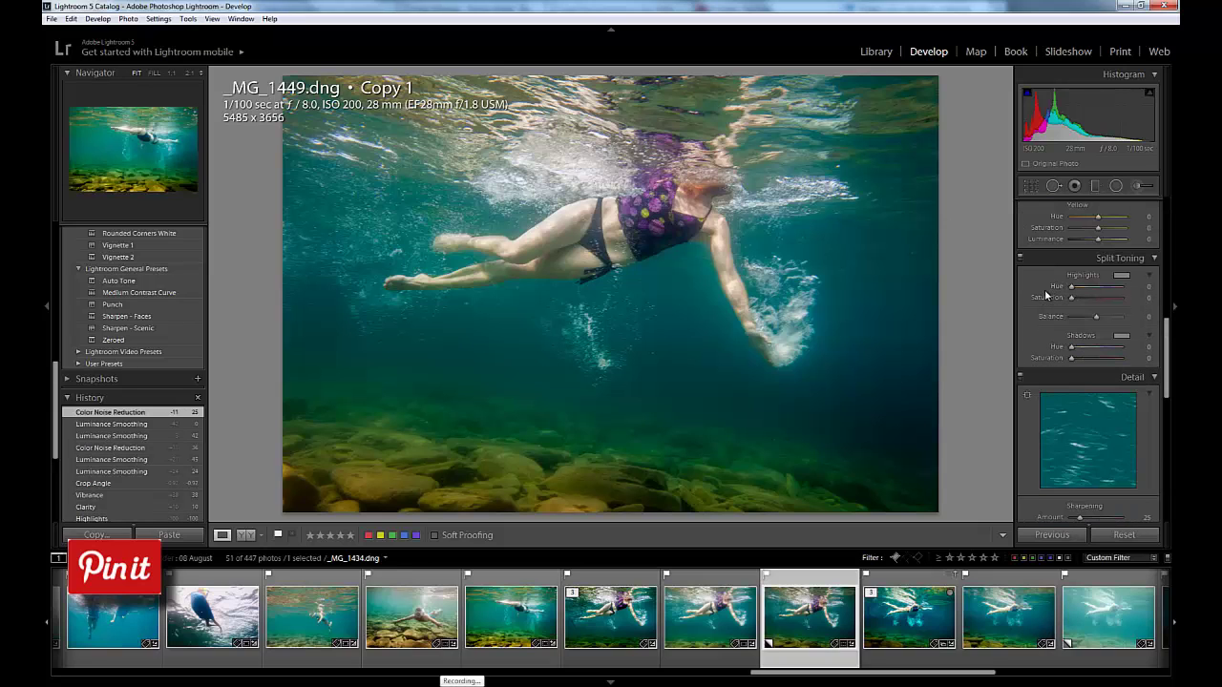
{"action": "scroll", "coordinate": [1050, 267], "scroll_direction": "down", "scroll_amount": 4}
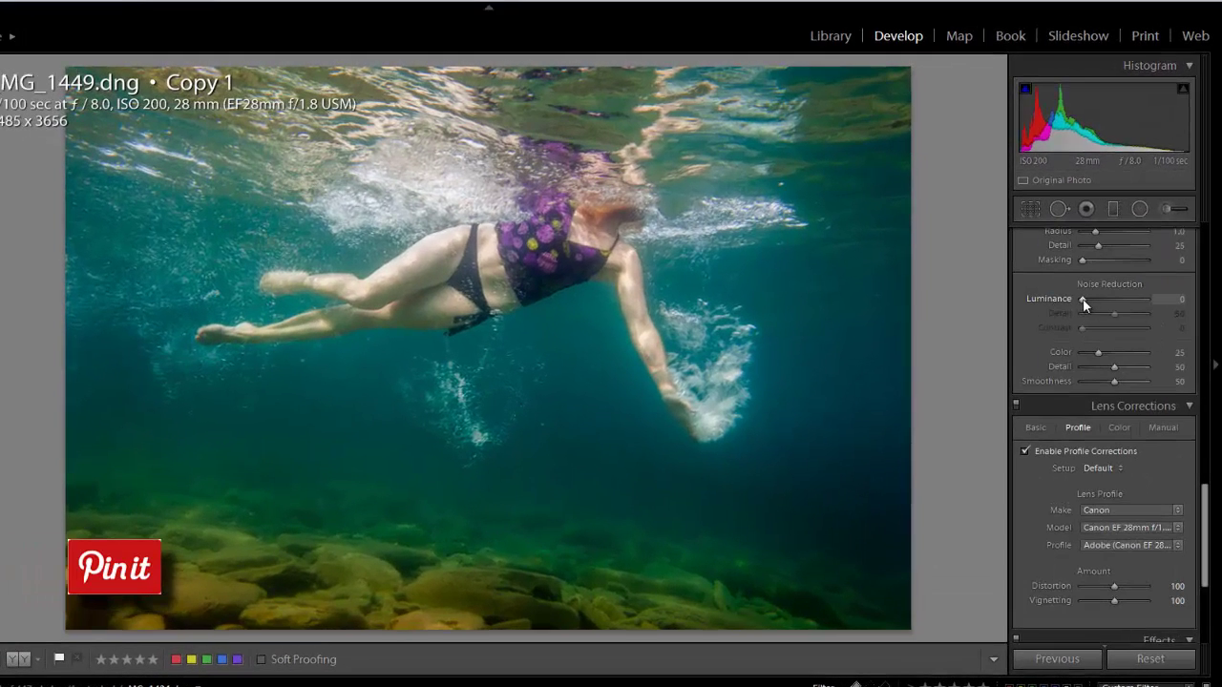
{"action": "left_click", "coordinate": [573, 286]}
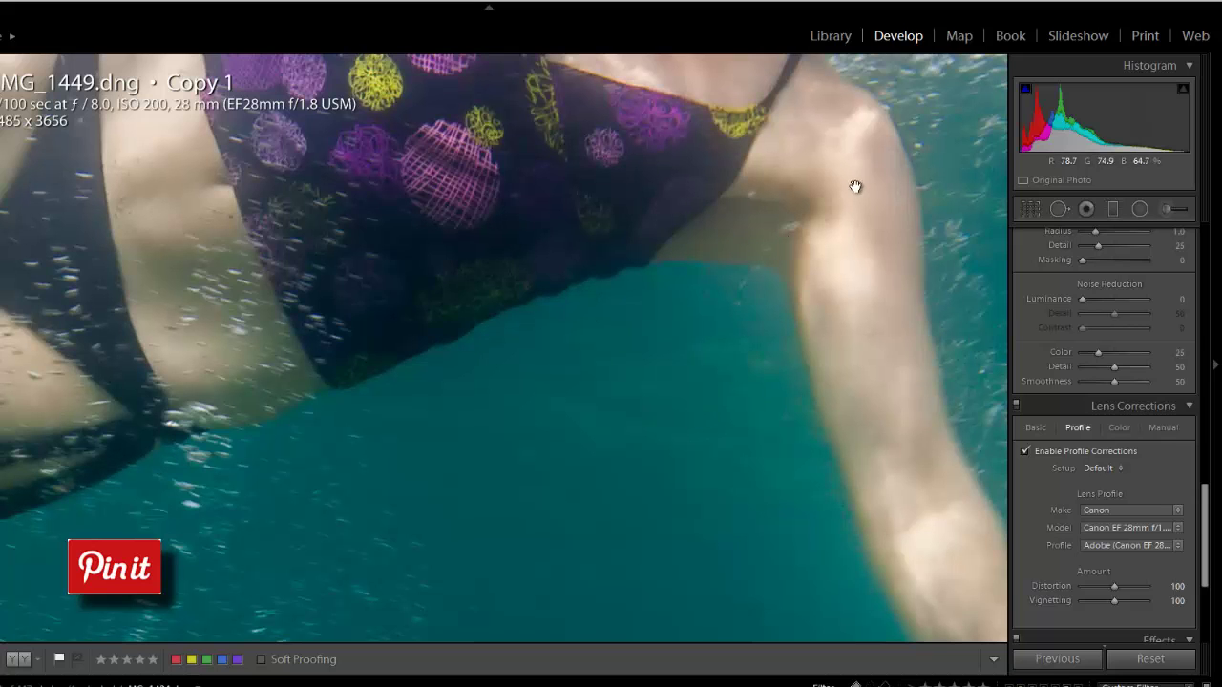
{"action": "left_click_drag", "start_coordinate": [855, 186], "coordinate": [801, 197]}
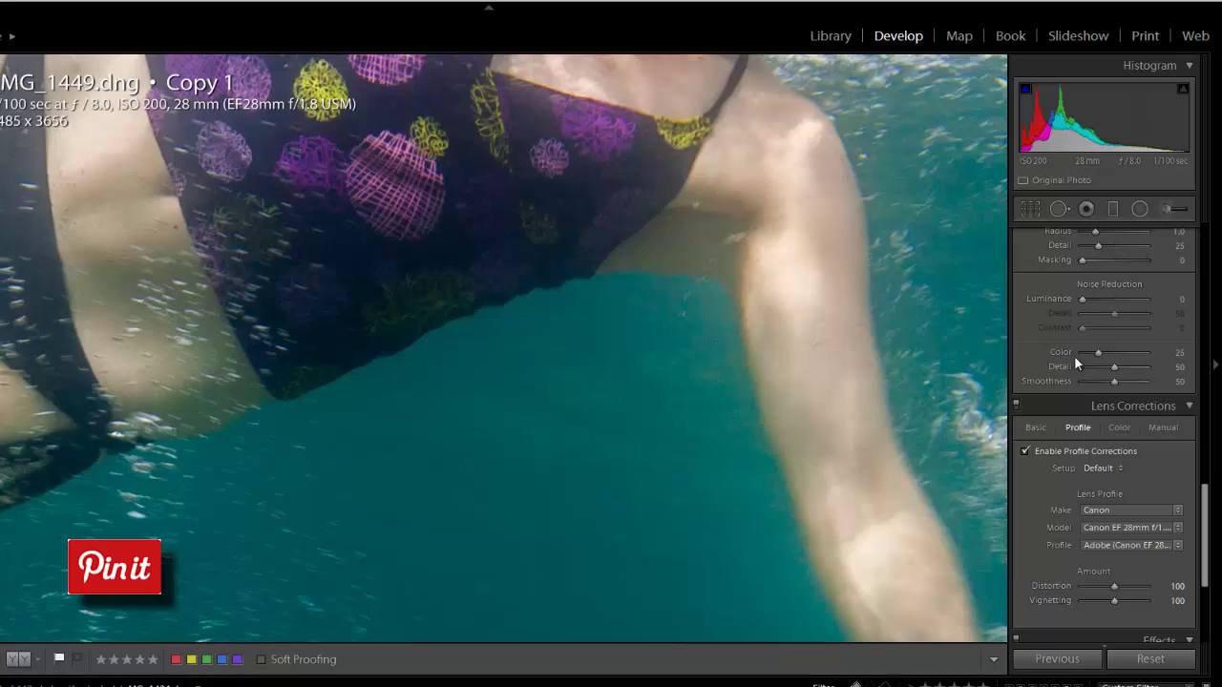
{"action": "left_click_drag", "start_coordinate": [1083, 303], "coordinate": [1102, 299]}
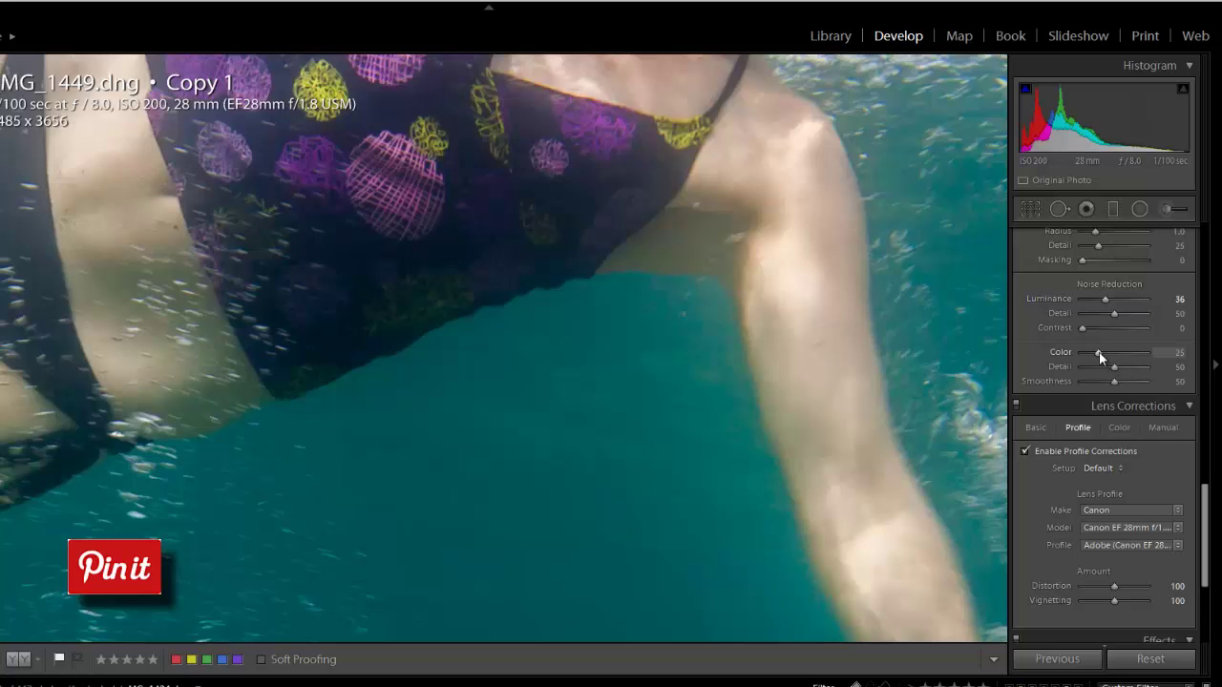
{"action": "left_click_drag", "start_coordinate": [1098, 351], "coordinate": [1102, 351]}
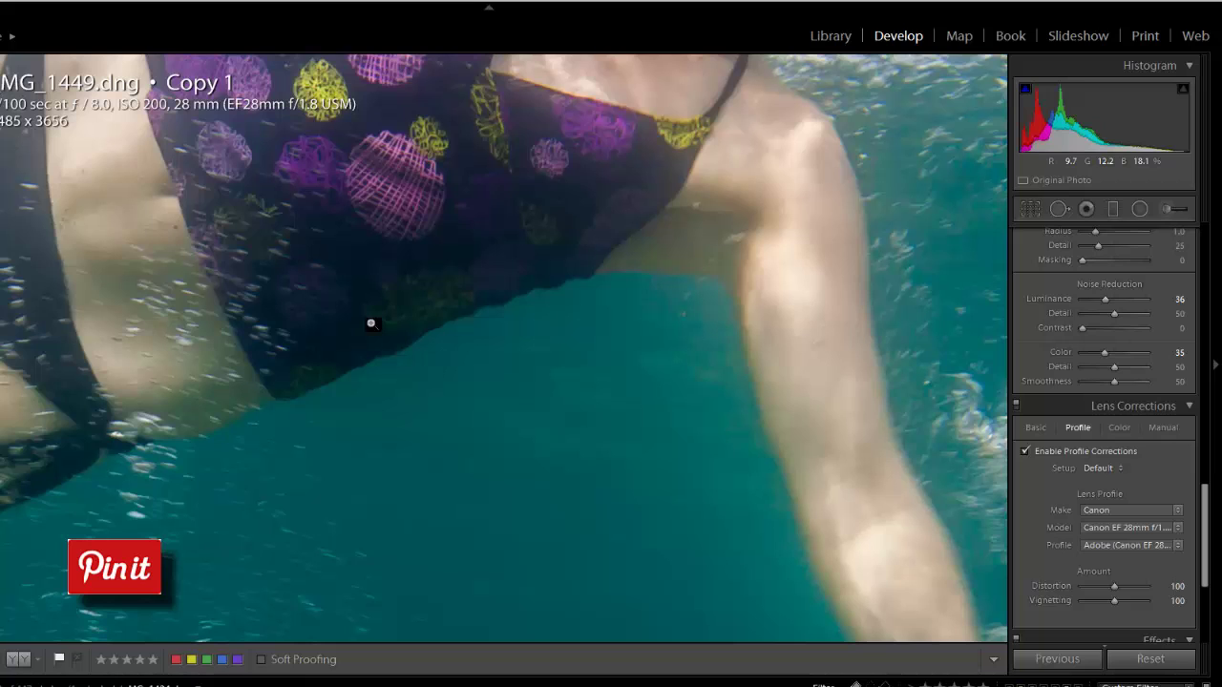
- Return to the full photo and reset the Luminance noise reduction to 0
{"action": "left_click", "coordinate": [404, 314]}
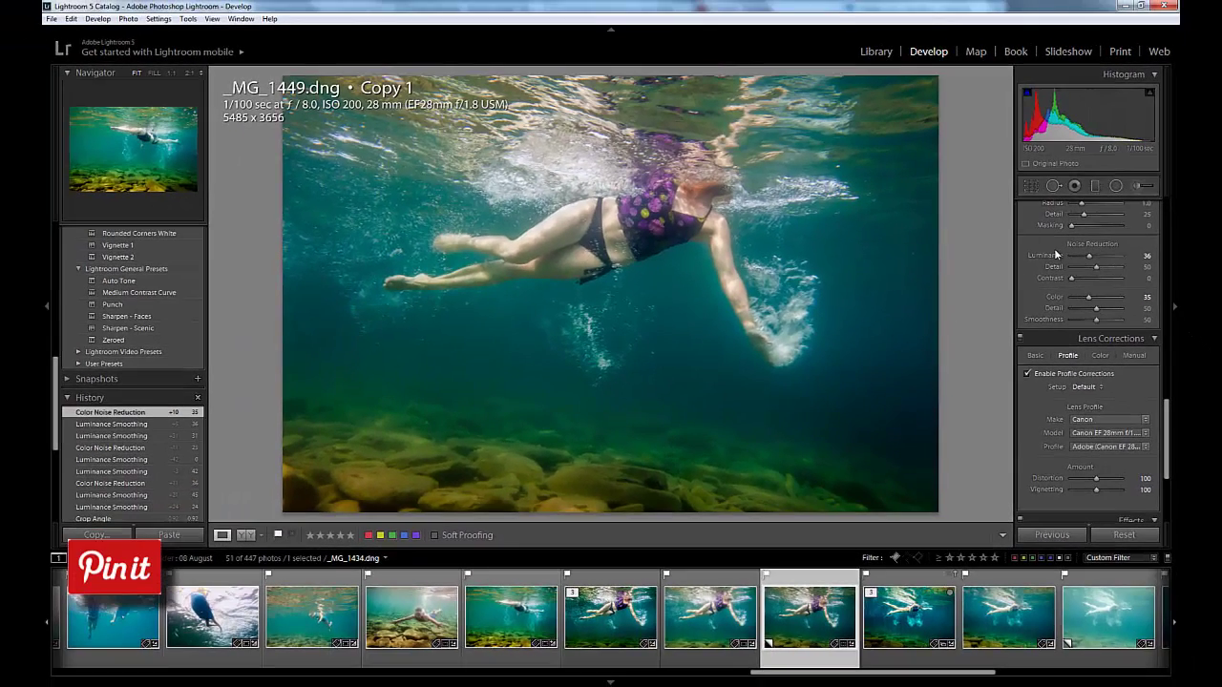
{"action": "double_click", "coordinate": [1047, 257]}
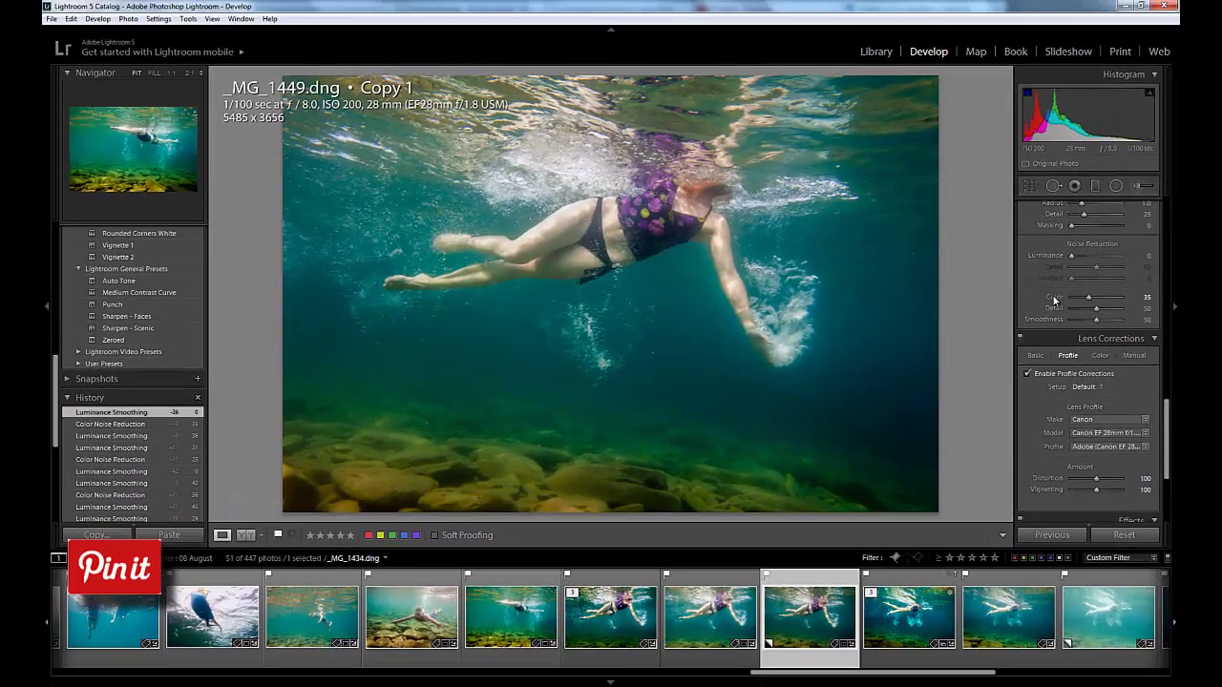
- Reset the Color noise reduction to its default
{"action": "double_click", "coordinate": [1055, 299]}
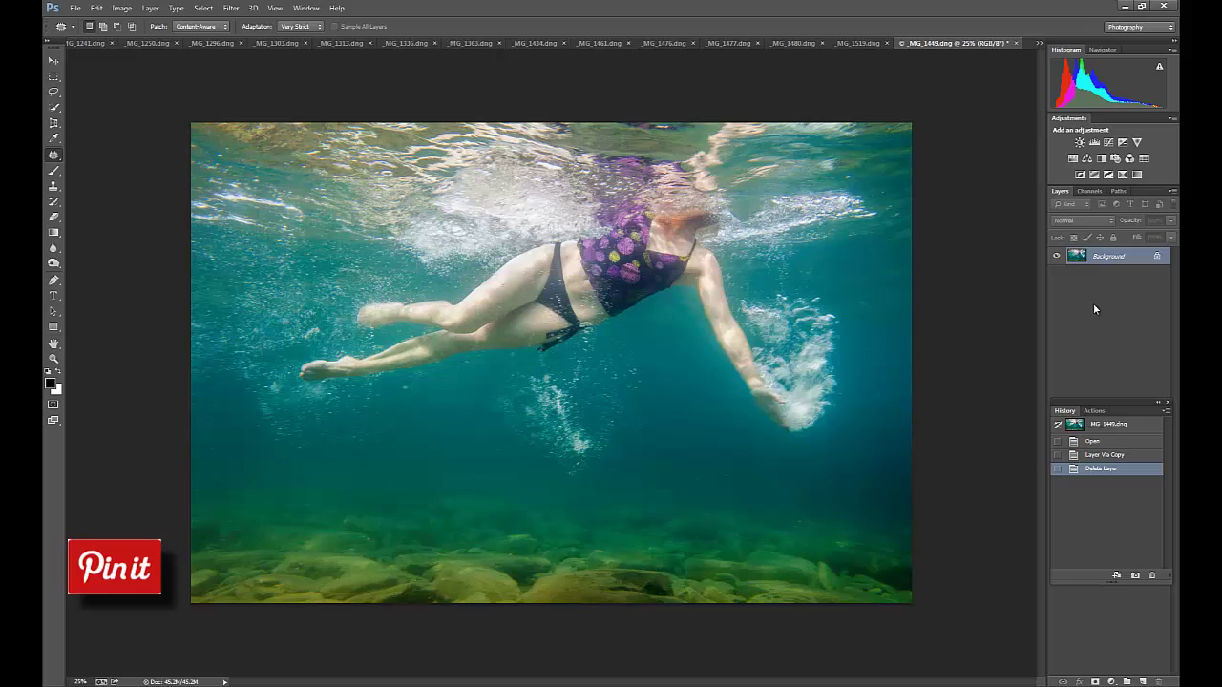
- In Photoshop, duplicate the Background layer of the swimmer photo and name the copy Denoise
{"action": "key", "text": "ctrl+j"}
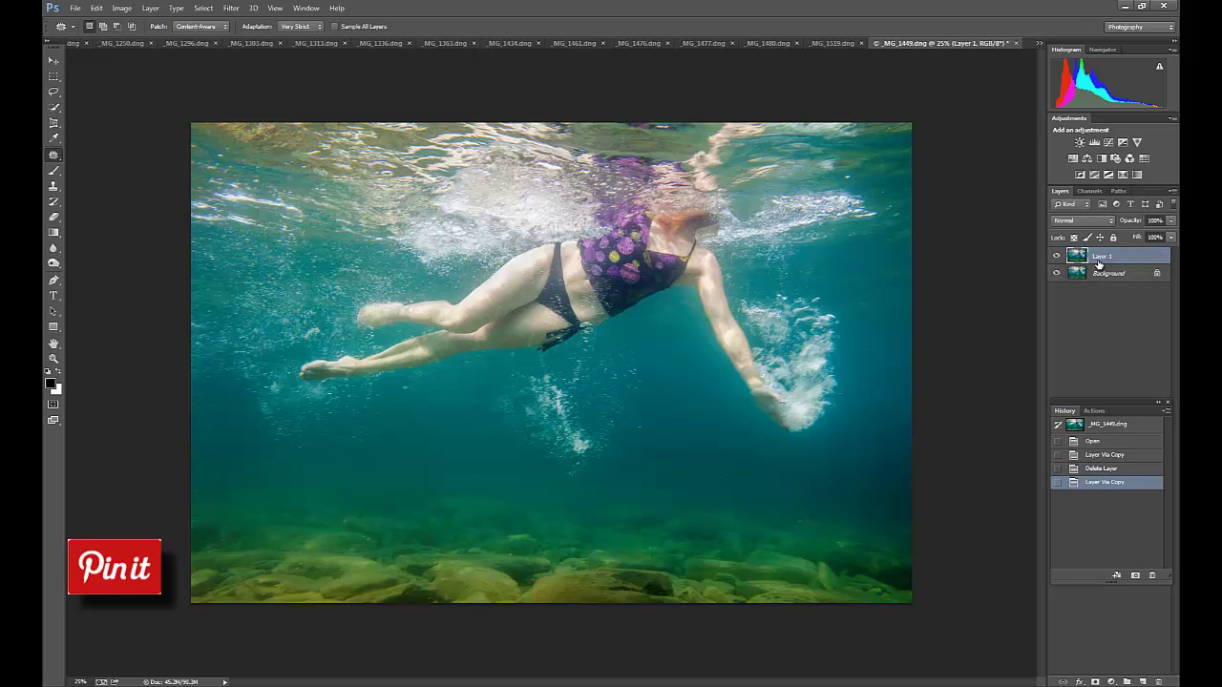
{"action": "double_click", "coordinate": [1101, 257]}
{"action": "key", "text": "BackSpace"}
{"action": "type", "text": "C"}
{"action": "type", "text": "enoise"}
{"action": "key", "text": "Return"}
- Open the Topaz DeNoise 5 filter on the Denoise layer and view the swimmer's top and arm in the preview
{"action": "left_click", "coordinate": [231, 8]}
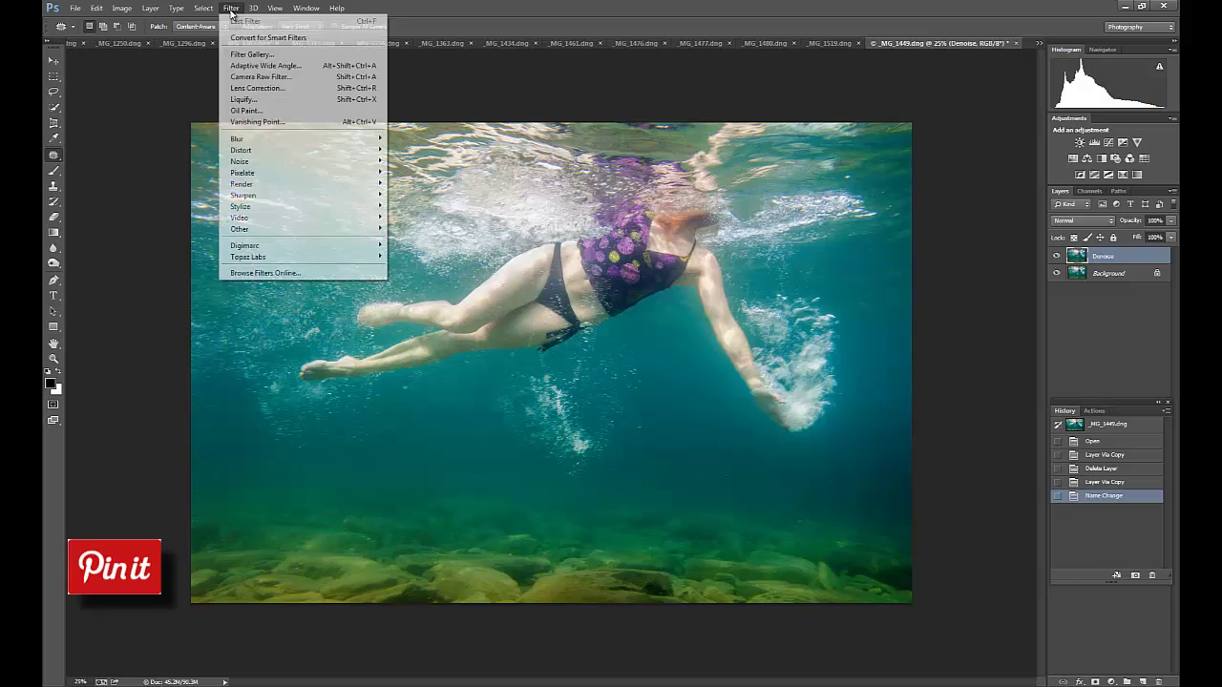
{"action": "mouse_move", "coordinate": [256, 257]}
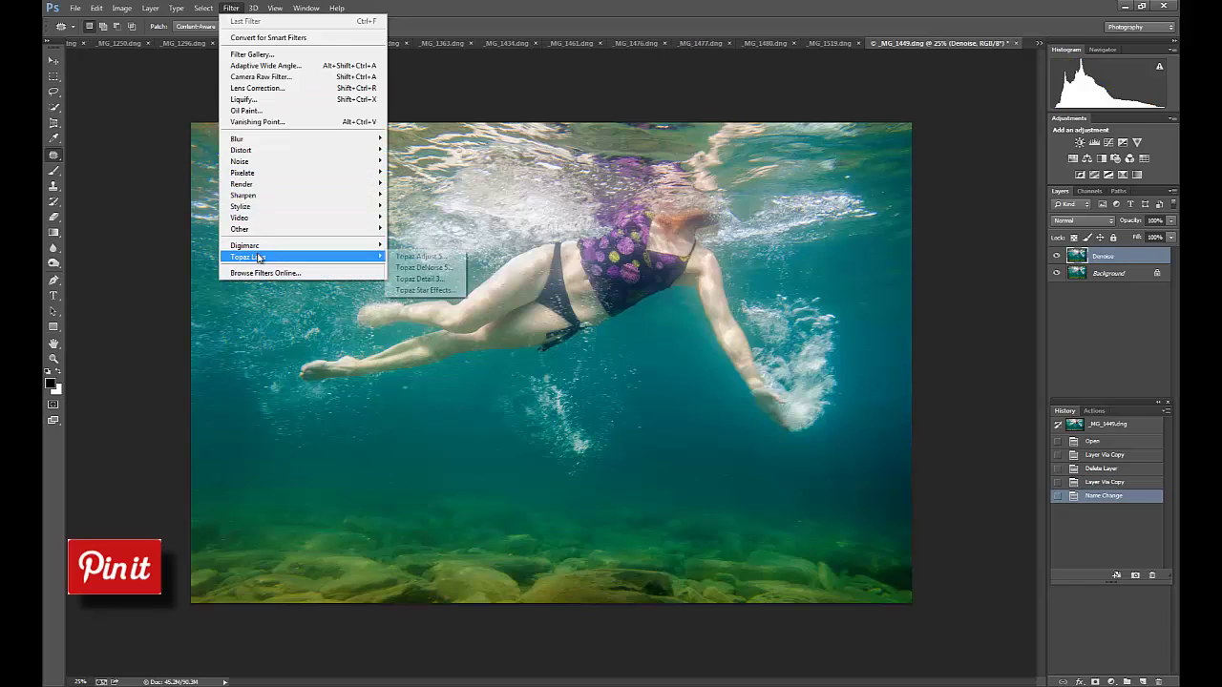
{"action": "left_click", "coordinate": [426, 268]}
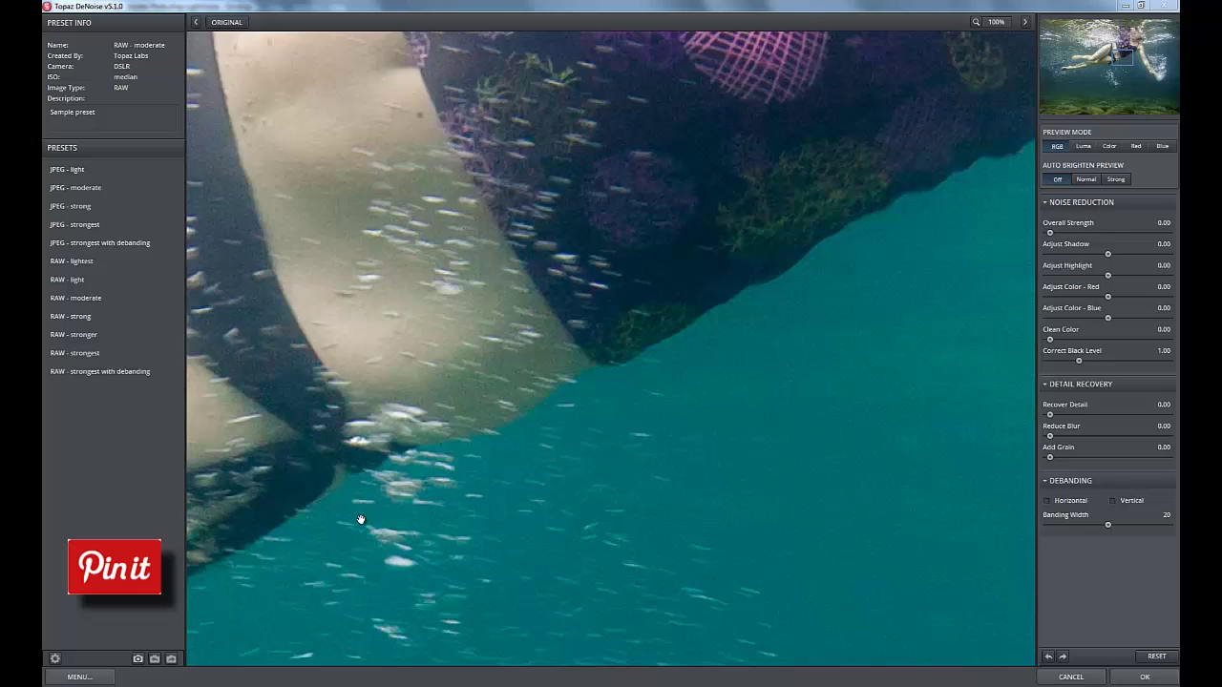
{"action": "left_click_drag", "start_coordinate": [737, 151], "coordinate": [582, 335]}
{"action": "left_click_drag", "start_coordinate": [751, 401], "coordinate": [564, 220]}
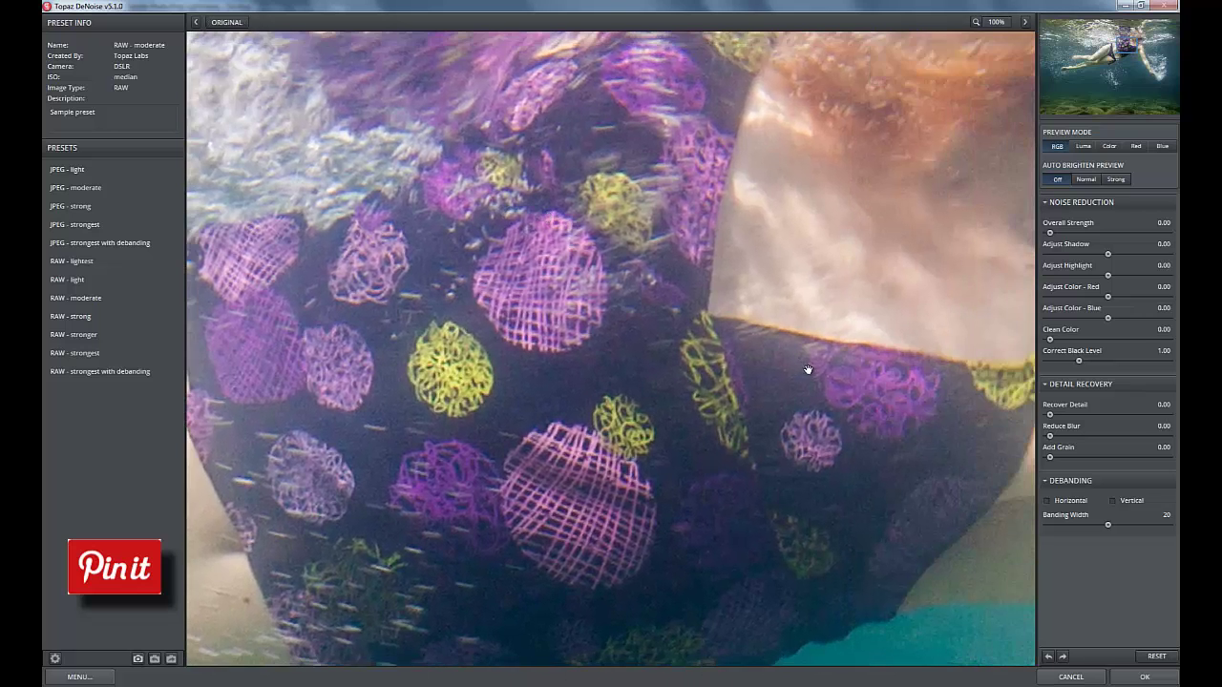
{"action": "left_click_drag", "start_coordinate": [808, 368], "coordinate": [518, 319]}
{"action": "left_click_drag", "start_coordinate": [632, 440], "coordinate": [538, 259]}
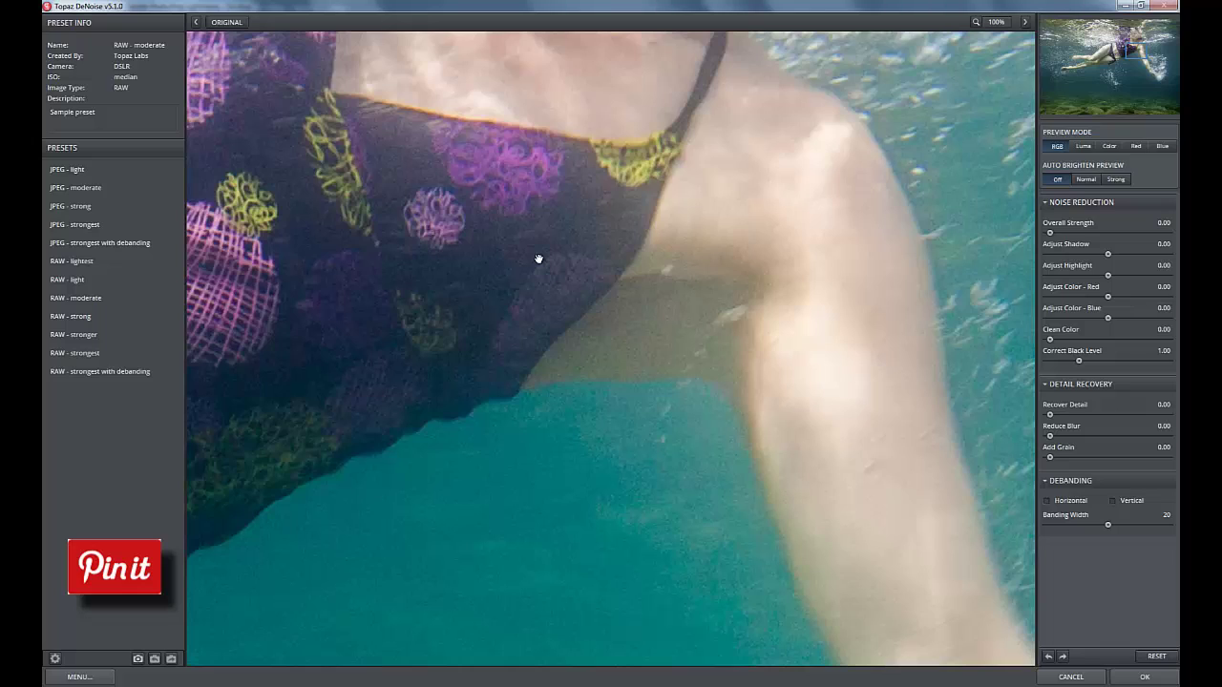
- Compare the RAW - light and RAW - moderate presets, and apply the noise reduction with RAW - moderate
{"action": "left_click", "coordinate": [166, 278]}
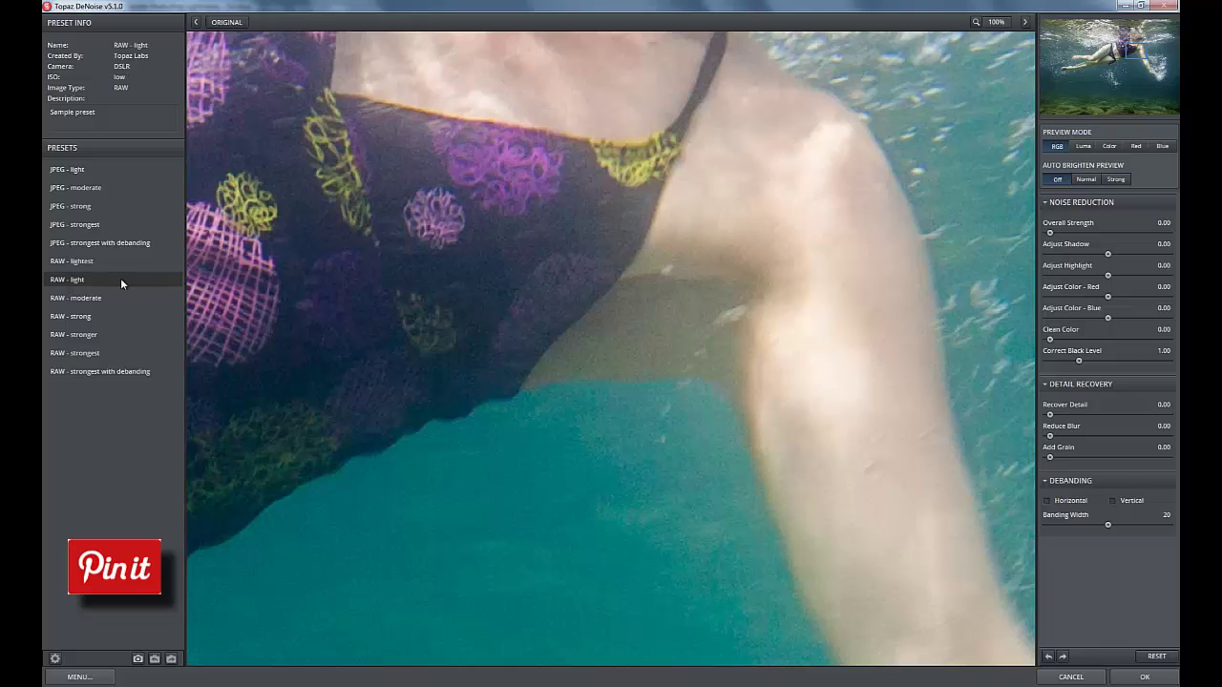
{"action": "left_click", "coordinate": [78, 299]}
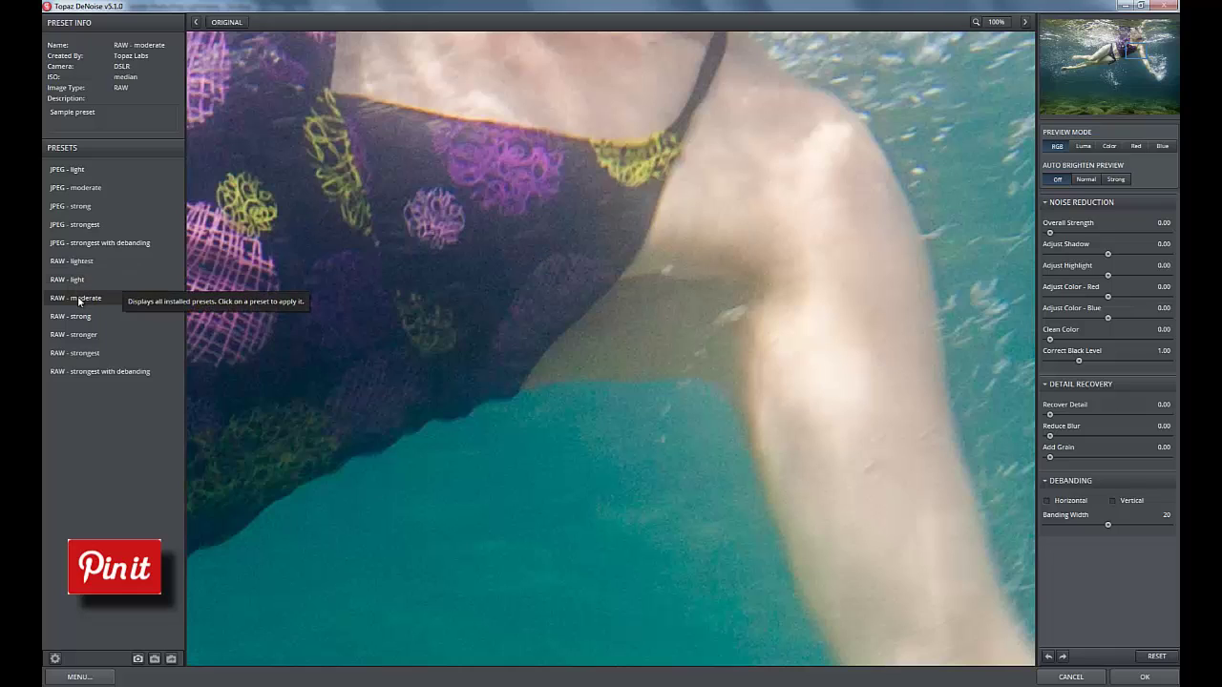
{"action": "left_click", "coordinate": [81, 297]}
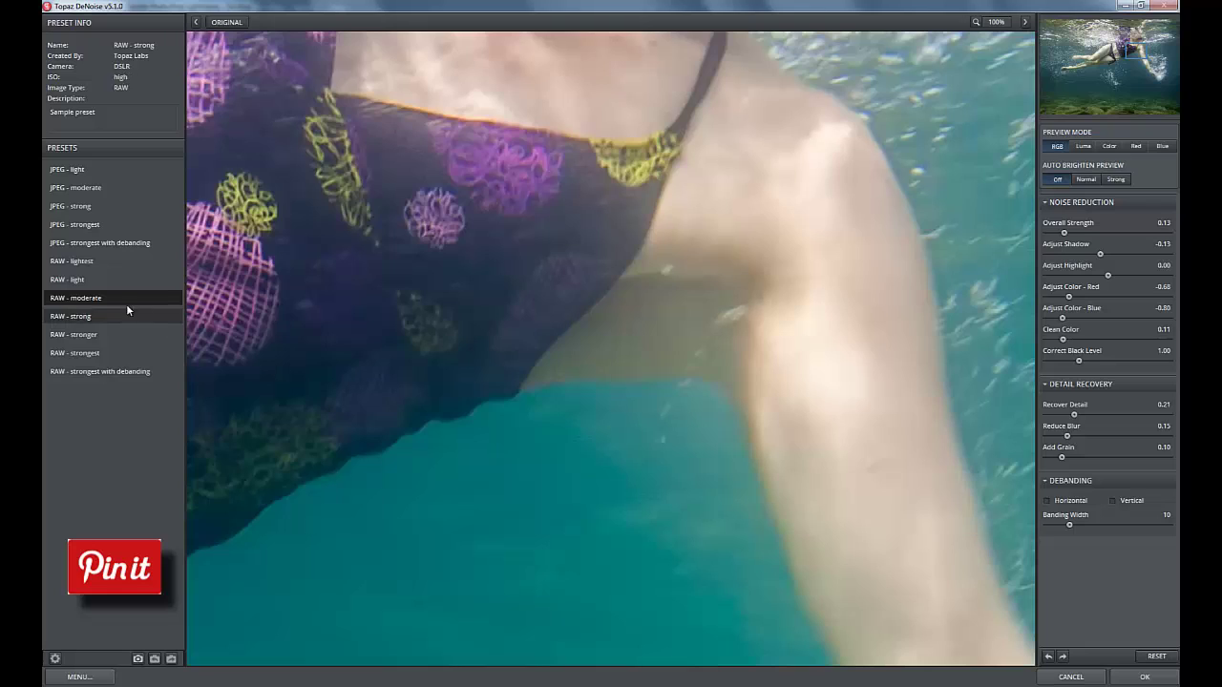
{"action": "left_click", "coordinate": [65, 278]}
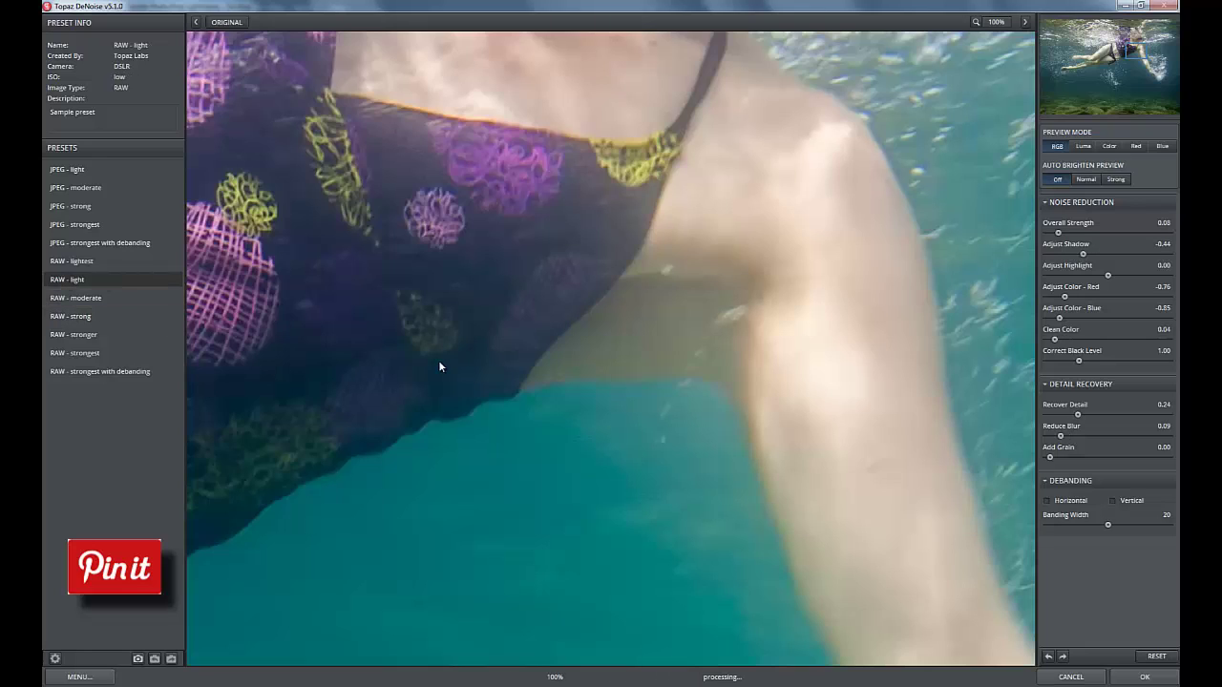
{"action": "left_click", "coordinate": [149, 304]}
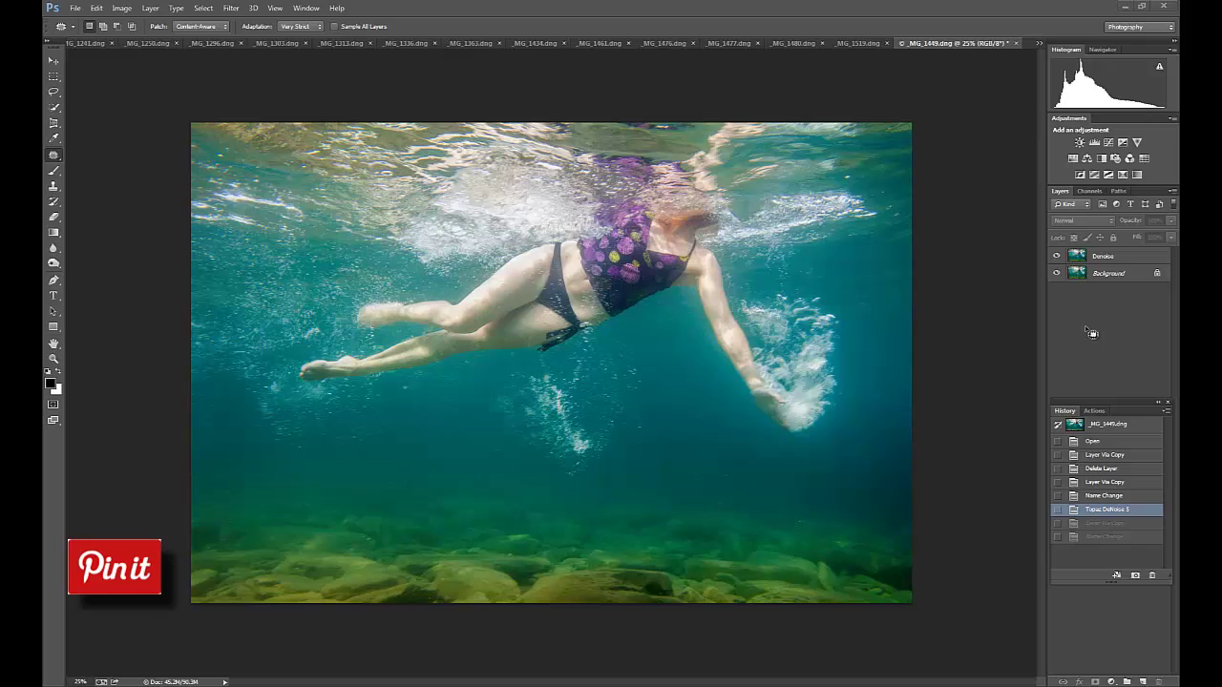
- Duplicate the Denoise layer and name the copy Topaz Detail
{"action": "left_click", "coordinate": [1106, 259]}
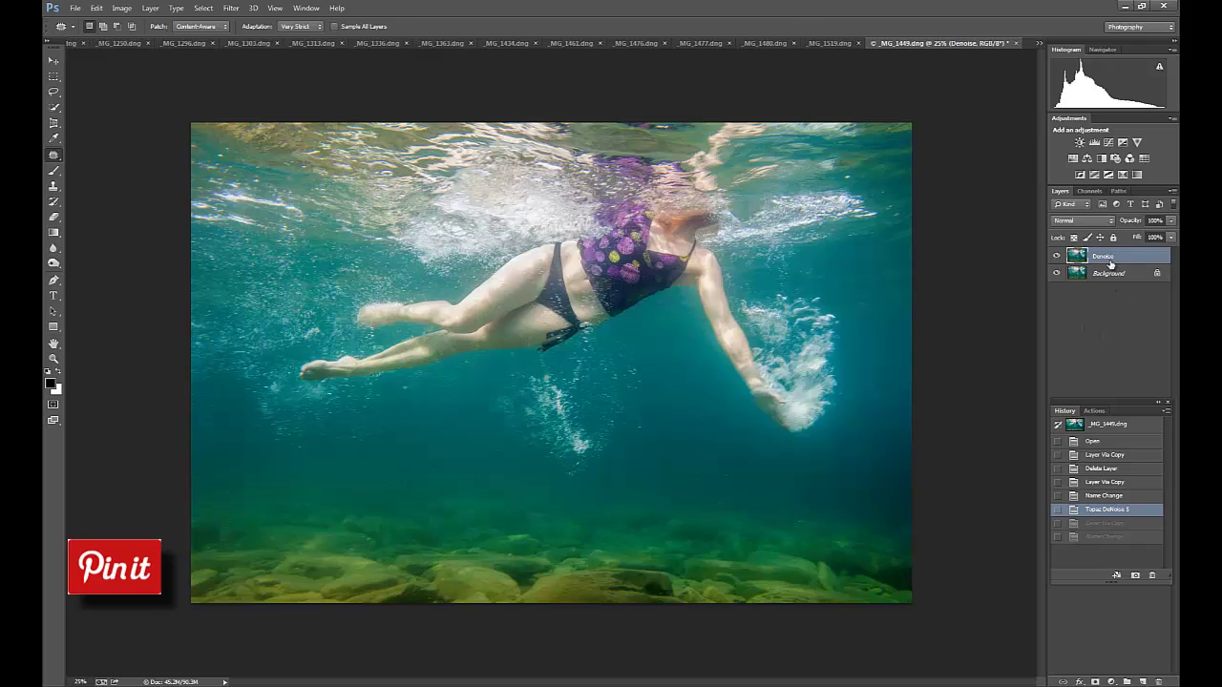
{"action": "key", "text": "ctrl+j"}
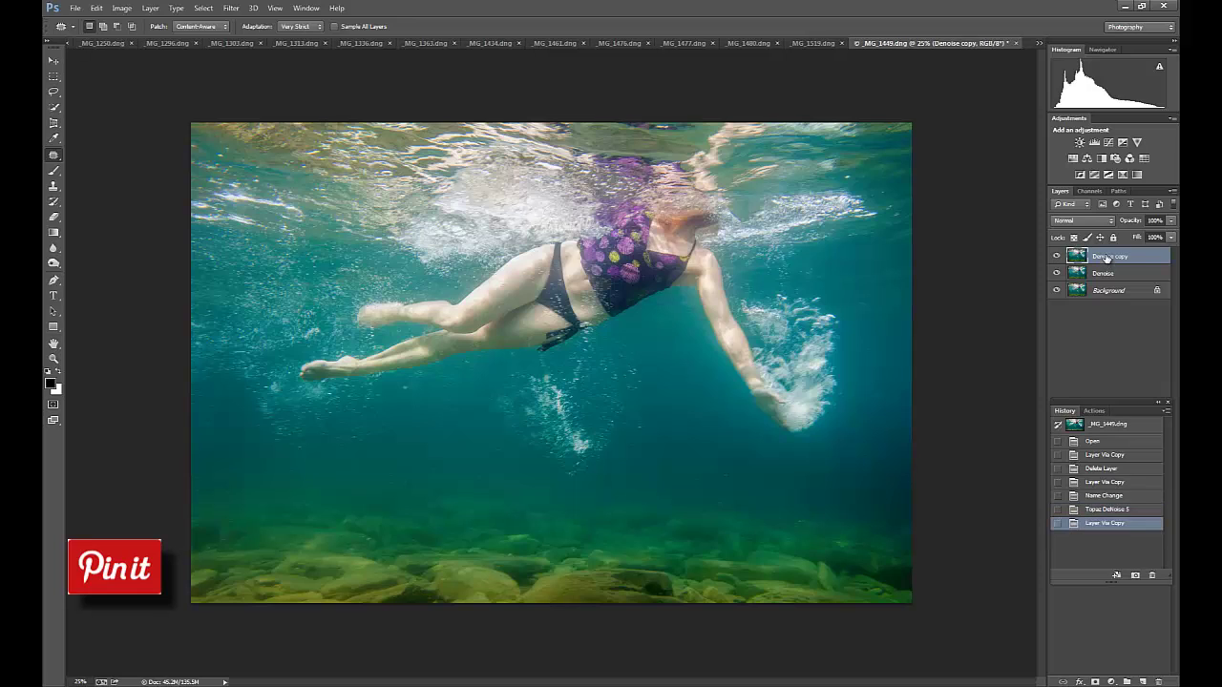
{"action": "double_click", "coordinate": [1110, 259]}
{"action": "key", "text": "BackSpace"}
{"action": "type", "text": "Top"}
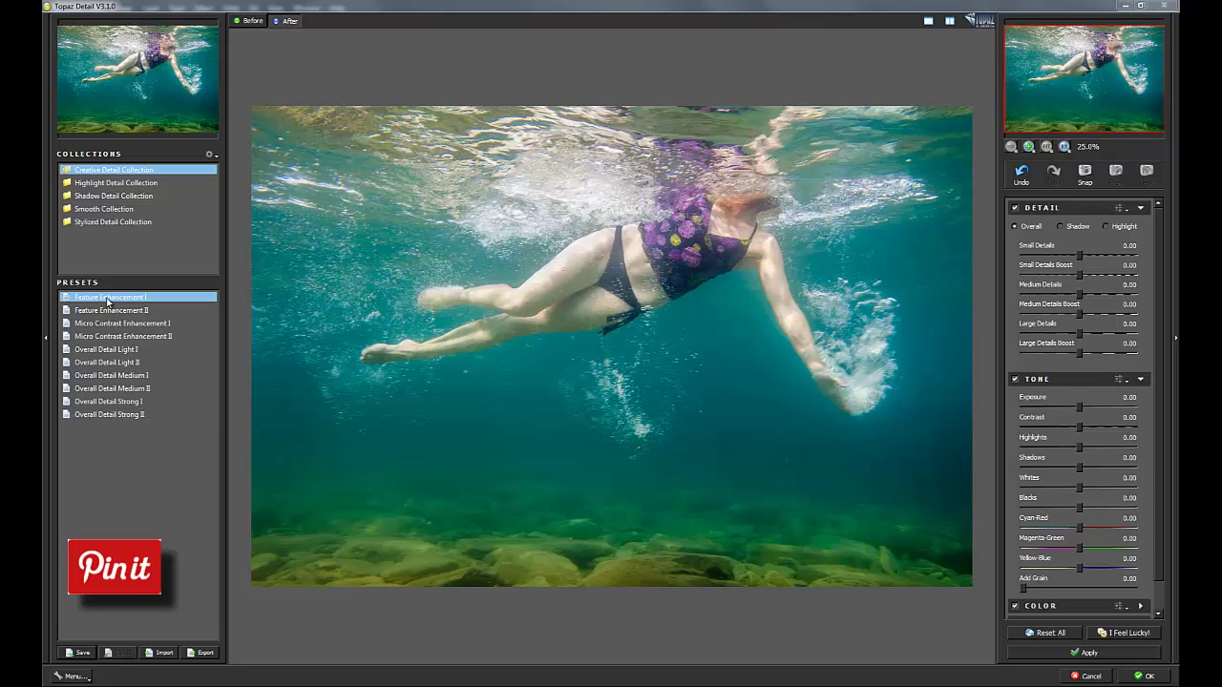
- Try the Feature Enhancement and Micro Contrast Enhancement presets in Topaz Detail 3, and apply Overall Detail Strong I to the layer
{"action": "left_click", "coordinate": [108, 302]}
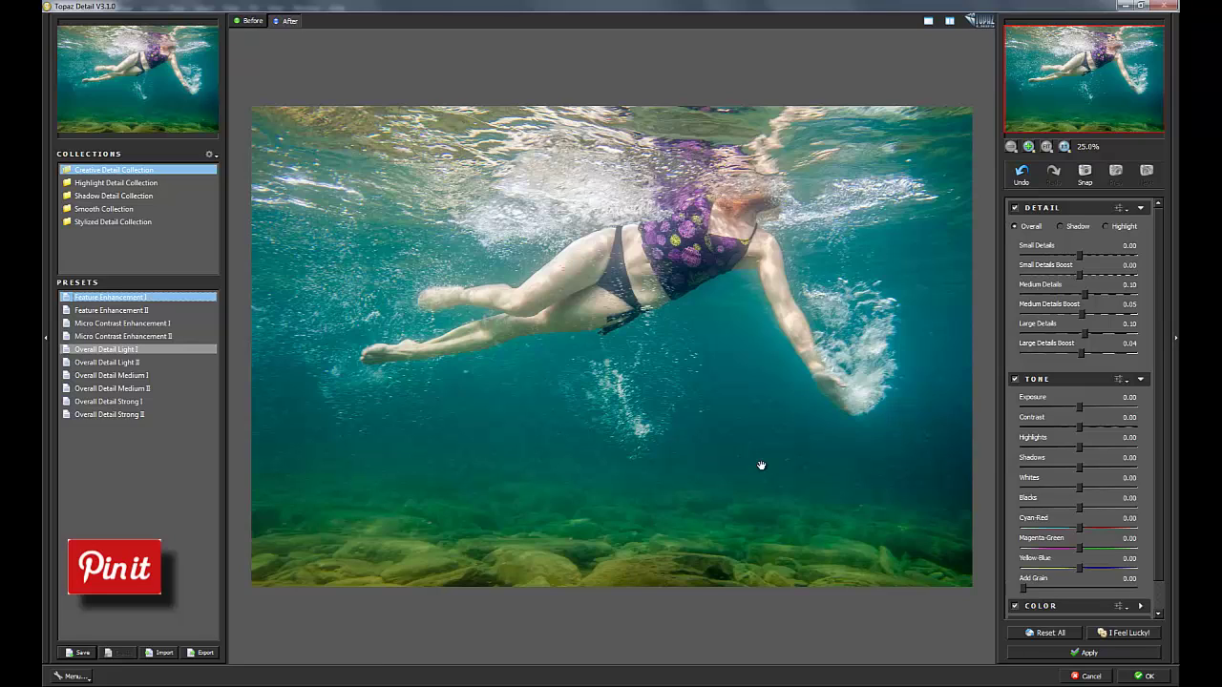
{"action": "left_click", "coordinate": [87, 311]}
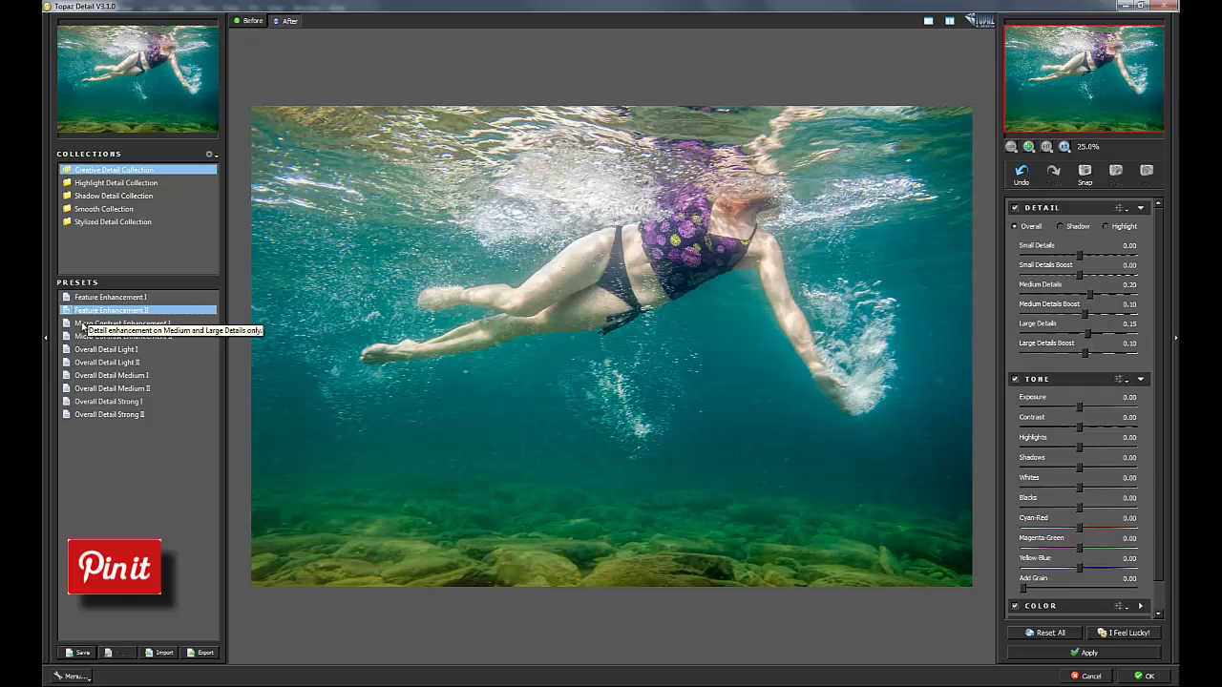
{"action": "left_click", "coordinate": [93, 326]}
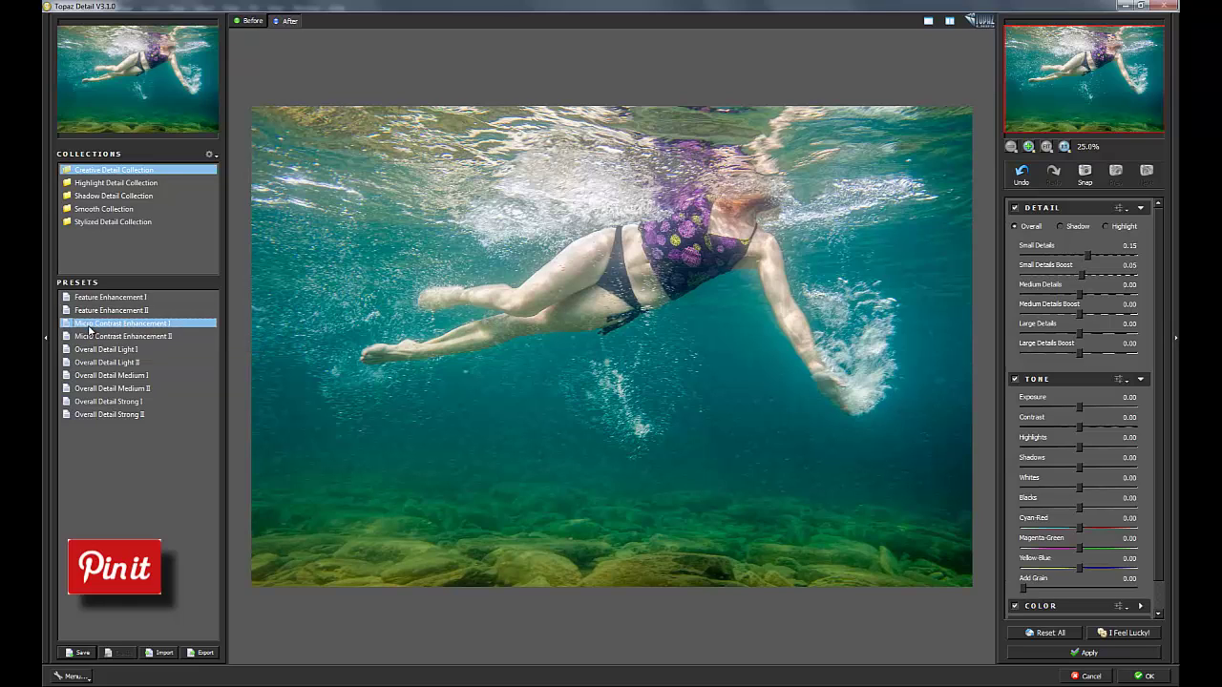
{"action": "left_click", "coordinate": [92, 336]}
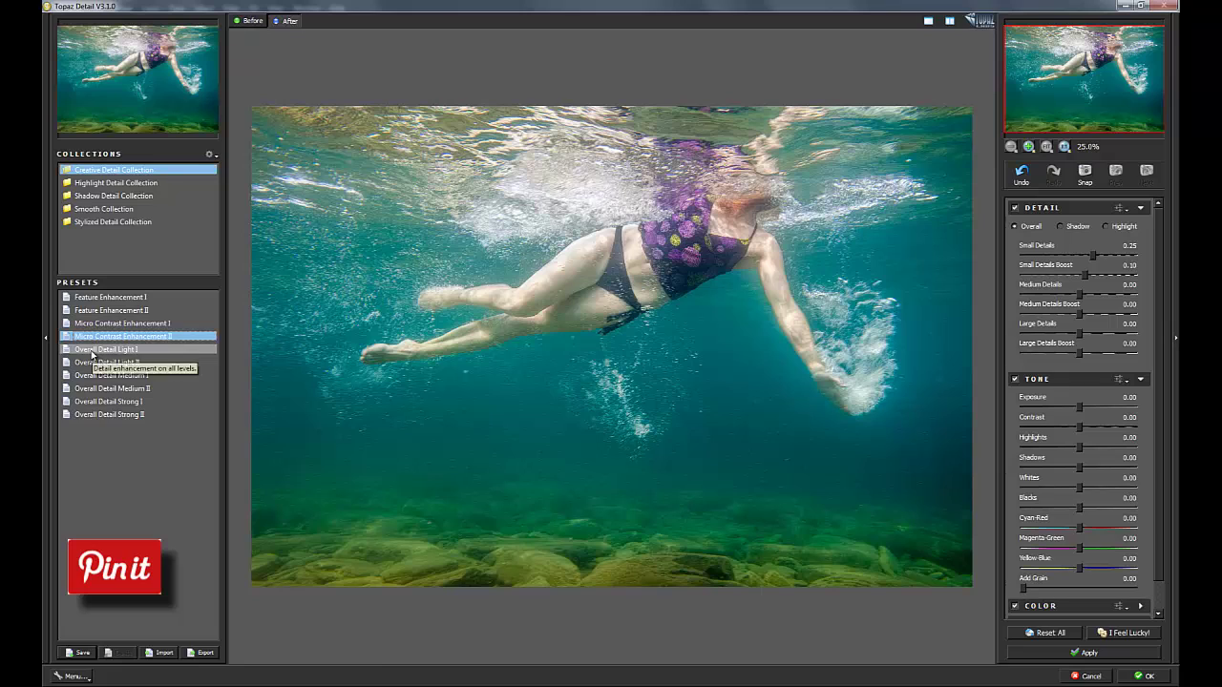
{"action": "left_click", "coordinate": [92, 402]}
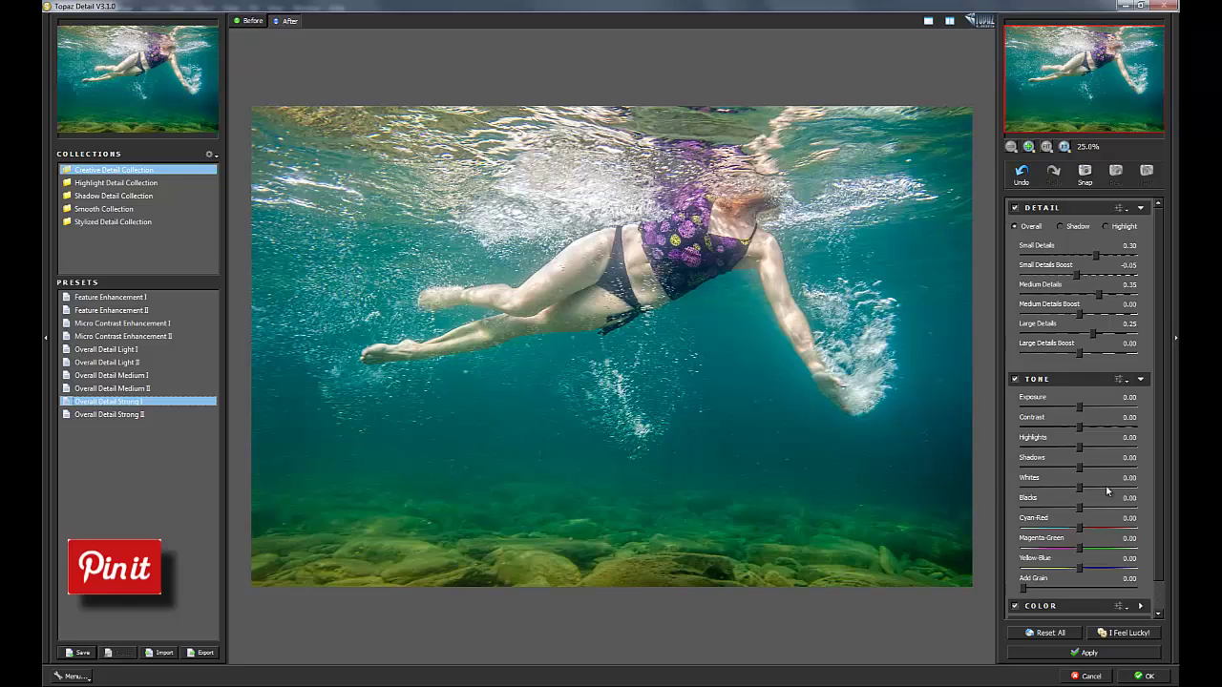
{"action": "left_click", "coordinate": [1144, 675]}
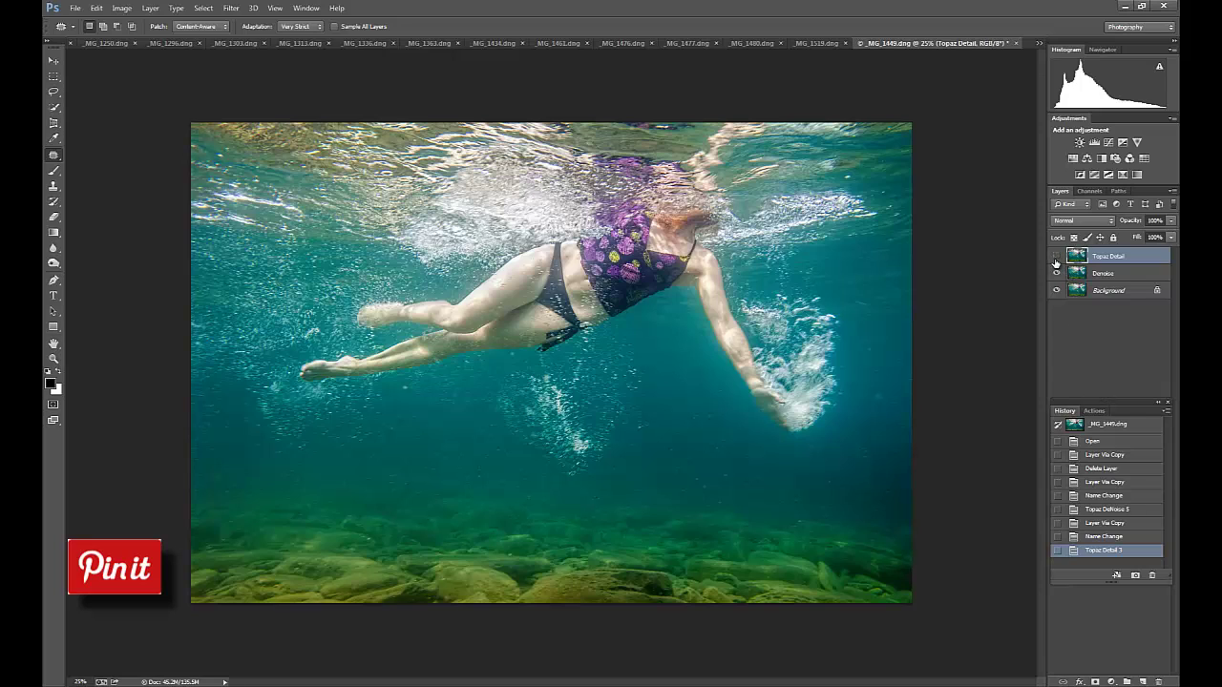
- Compare the photo with the Topaz Detail layer hidden and shown, and add a black layer mask to it
{"action": "left_click", "coordinate": [1057, 257]}
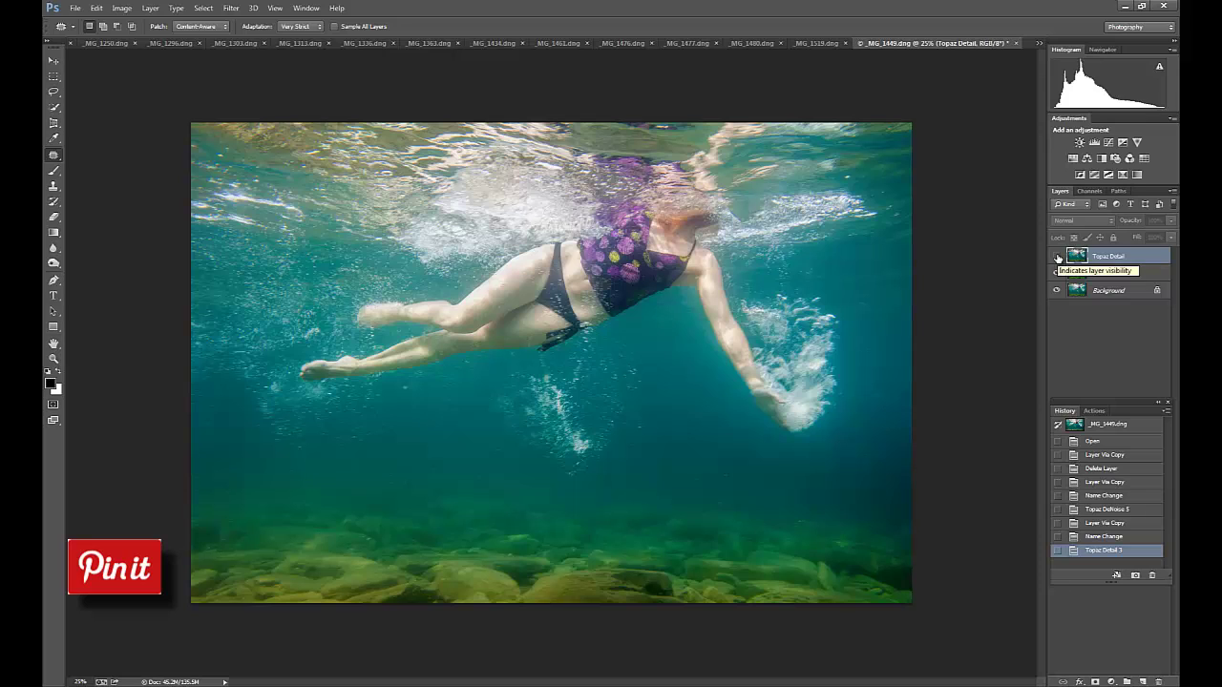
{"action": "left_click", "coordinate": [1057, 257]}
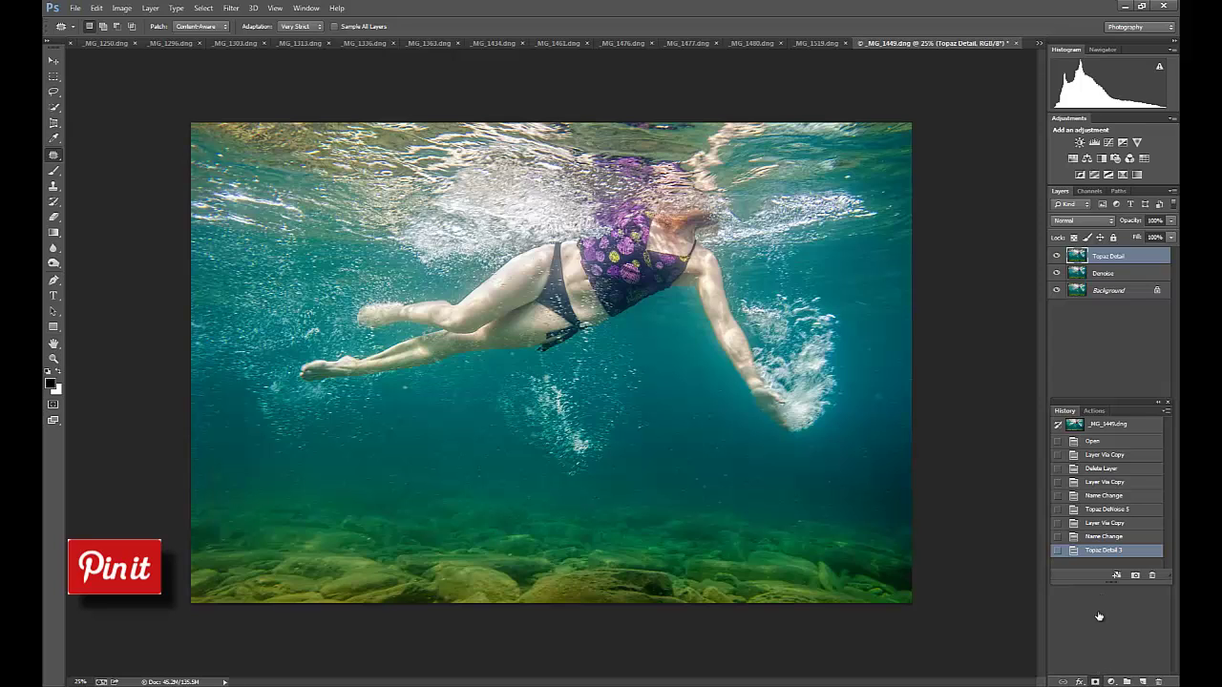
{"action": "left_click", "coordinate": [1096, 682], "text": "alt"}
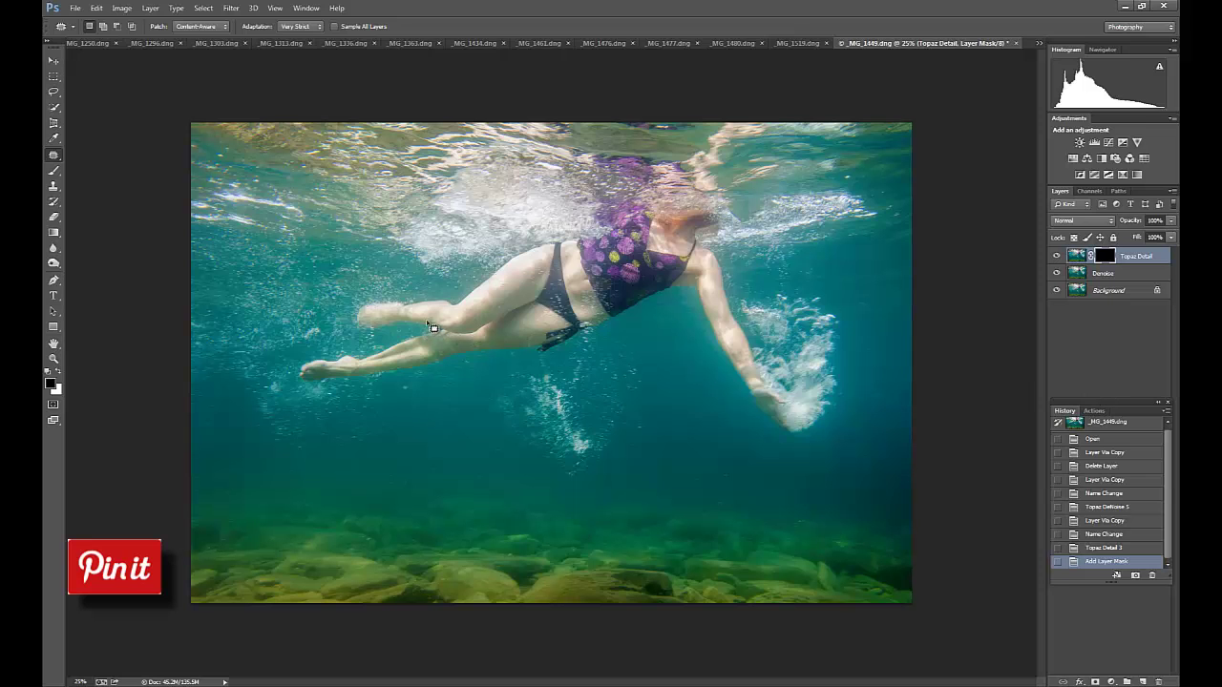
- Set up a soft white Brush with 0% hardness and 35% opacity for painting on the mask
{"action": "key", "text": "b"}
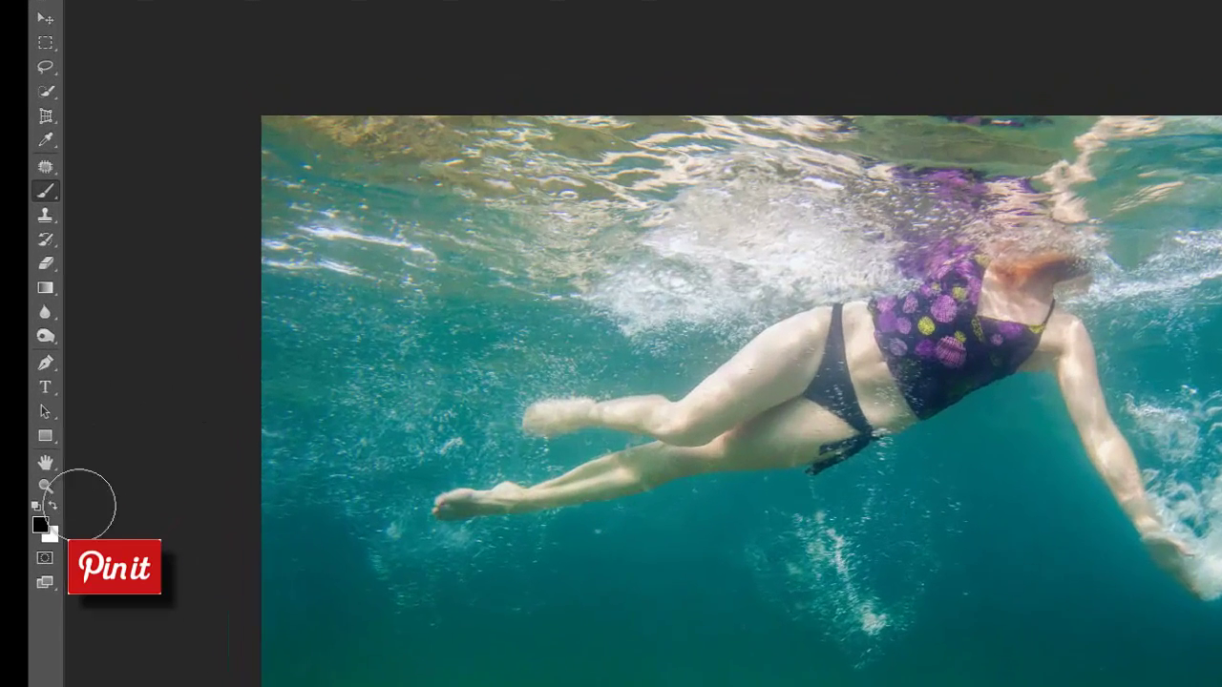
{"action": "left_click", "coordinate": [54, 435]}
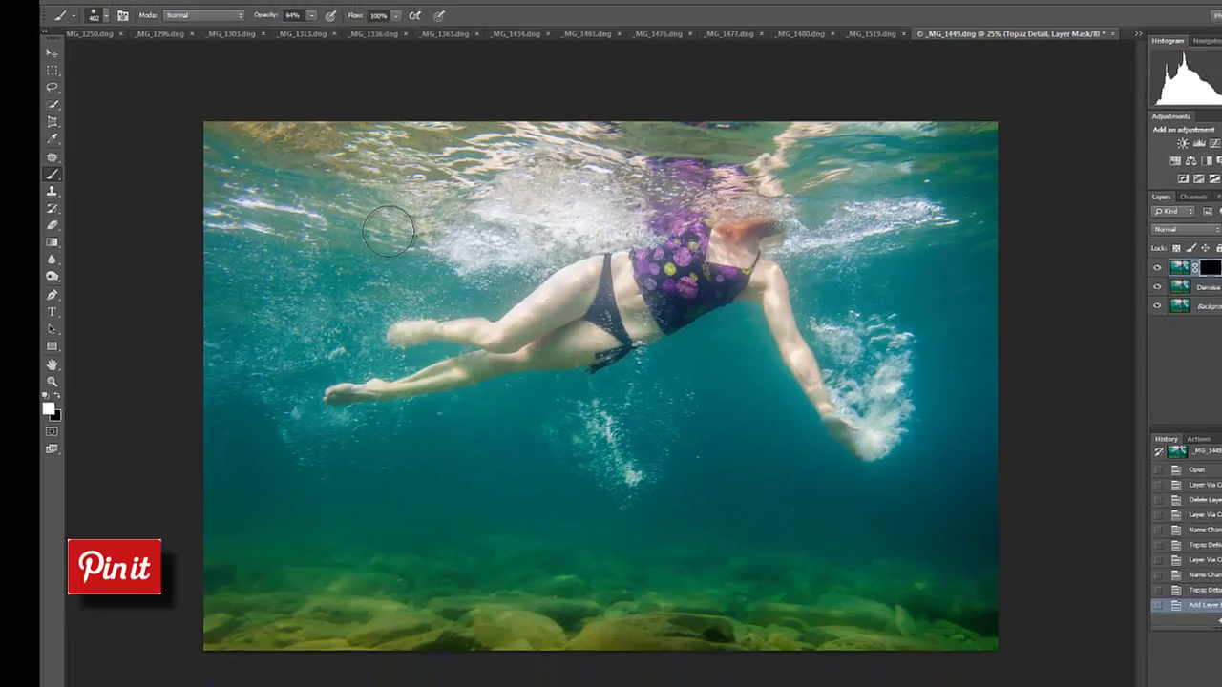
{"action": "right_click", "coordinate": [389, 230]}
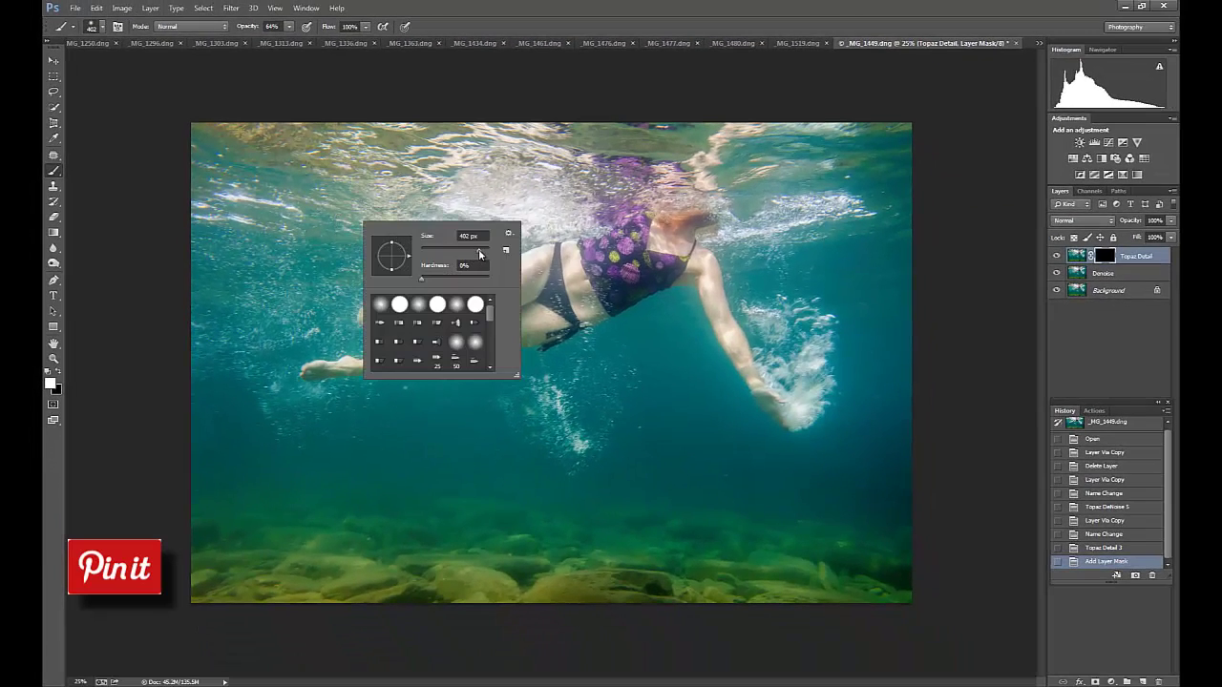
{"action": "left_click_drag", "start_coordinate": [480, 253], "coordinate": [481, 254]}
{"action": "left_click", "coordinate": [421, 282]}
{"action": "left_click_drag", "start_coordinate": [484, 253], "coordinate": [482, 252]}
{"action": "left_click", "coordinate": [288, 26]}
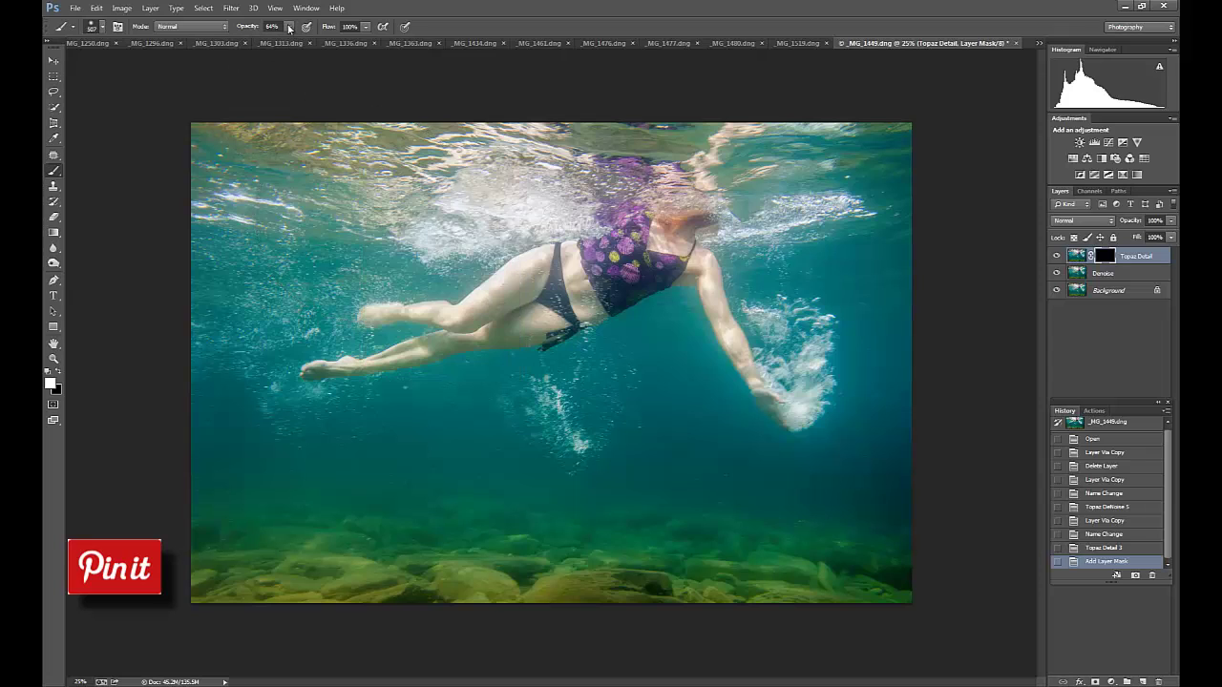
{"action": "left_click", "coordinate": [273, 44]}
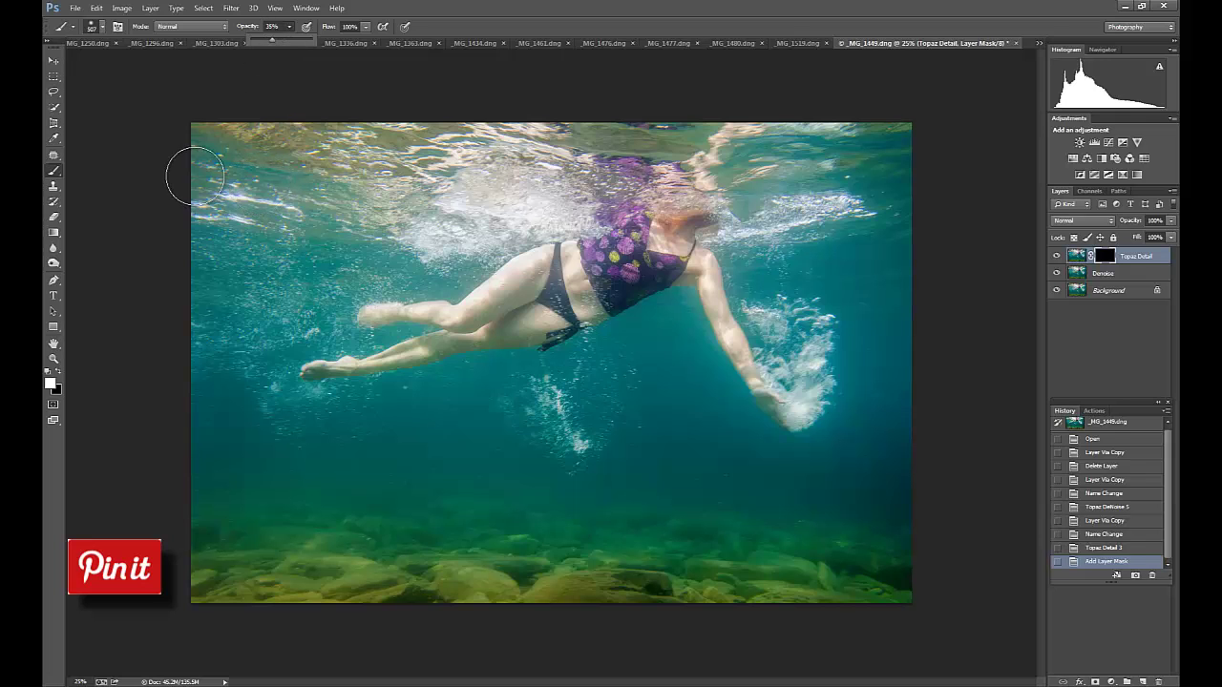
- Paint white on the Topaz Detail mask with an enlarged brush across the water surface and the swimmer
{"action": "left_click_drag", "start_coordinate": [177, 177], "coordinate": [315, 286]}
{"action": "left_click_drag", "start_coordinate": [516, 191], "coordinate": [811, 208]}
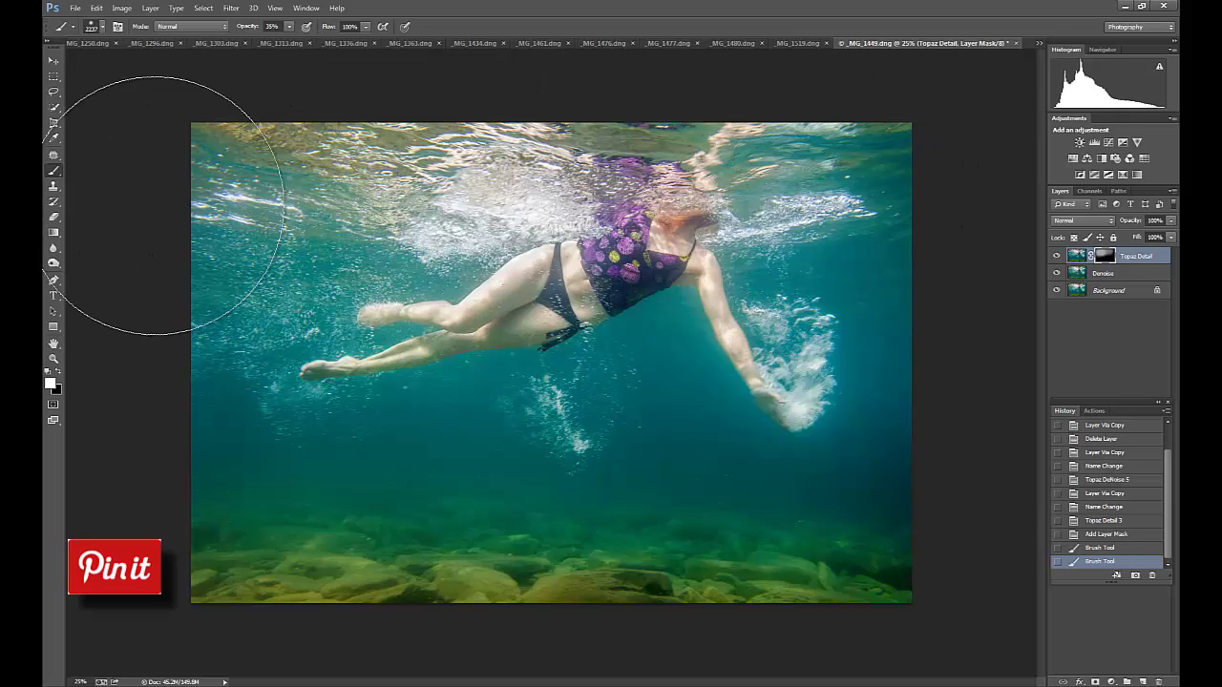
{"action": "mouse_move", "coordinate": [232, 155]}
{"action": "left_mouse_down"}
{"action": "mouse_move", "coordinate": [189, 181]}
{"action": "mouse_move", "coordinate": [196, 223]}
{"action": "left_mouse_up"}
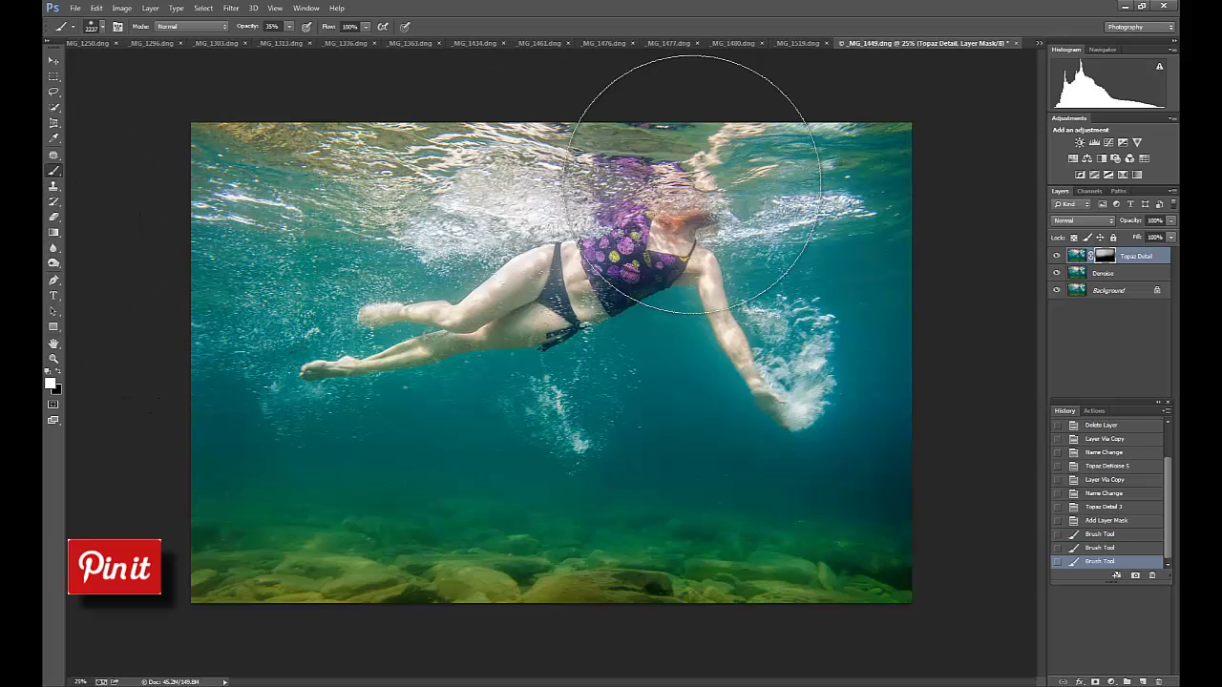
{"action": "mouse_move", "coordinate": [487, 190]}
{"action": "left_mouse_down"}
{"action": "mouse_move", "coordinate": [382, 163]}
{"action": "mouse_move", "coordinate": [408, 191]}
{"action": "mouse_move", "coordinate": [491, 163]}
{"action": "mouse_move", "coordinate": [446, 288]}
{"action": "left_mouse_up"}
- Paint more of the Topaz Detail mask white with a 1053 px brush over the lower water, and toggle the layer to compare
{"action": "right_click", "coordinate": [446, 284]}
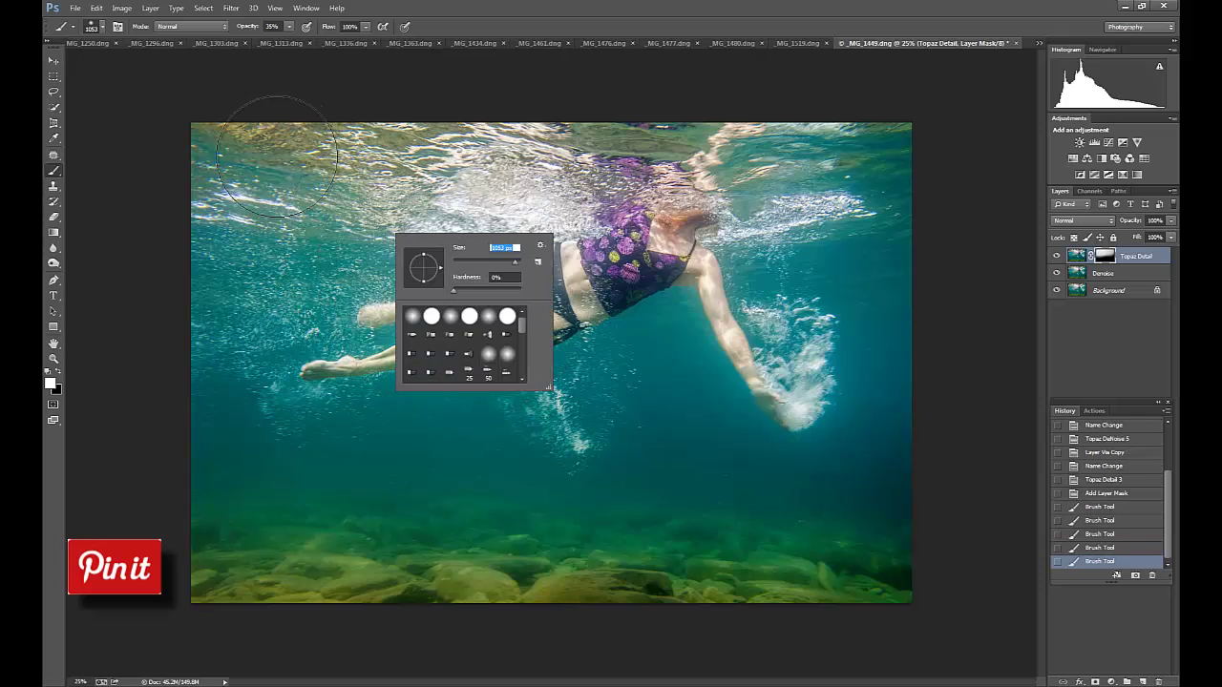
{"action": "key", "text": "Return"}
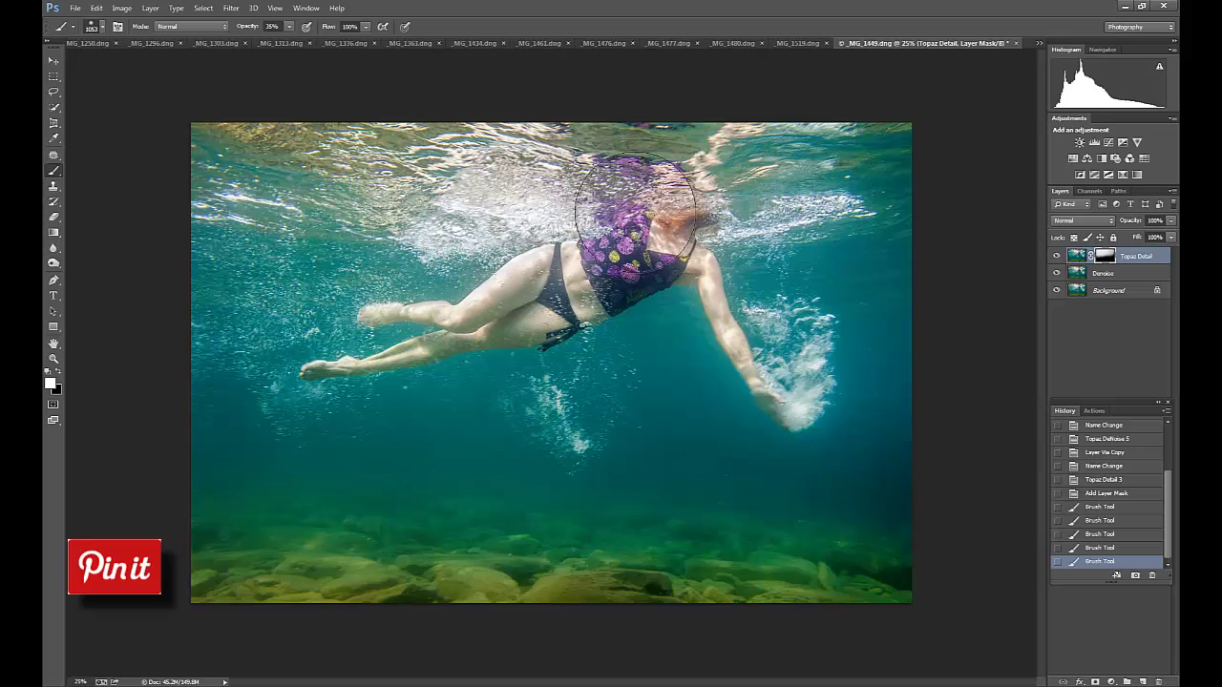
{"action": "left_click", "coordinate": [354, 450]}
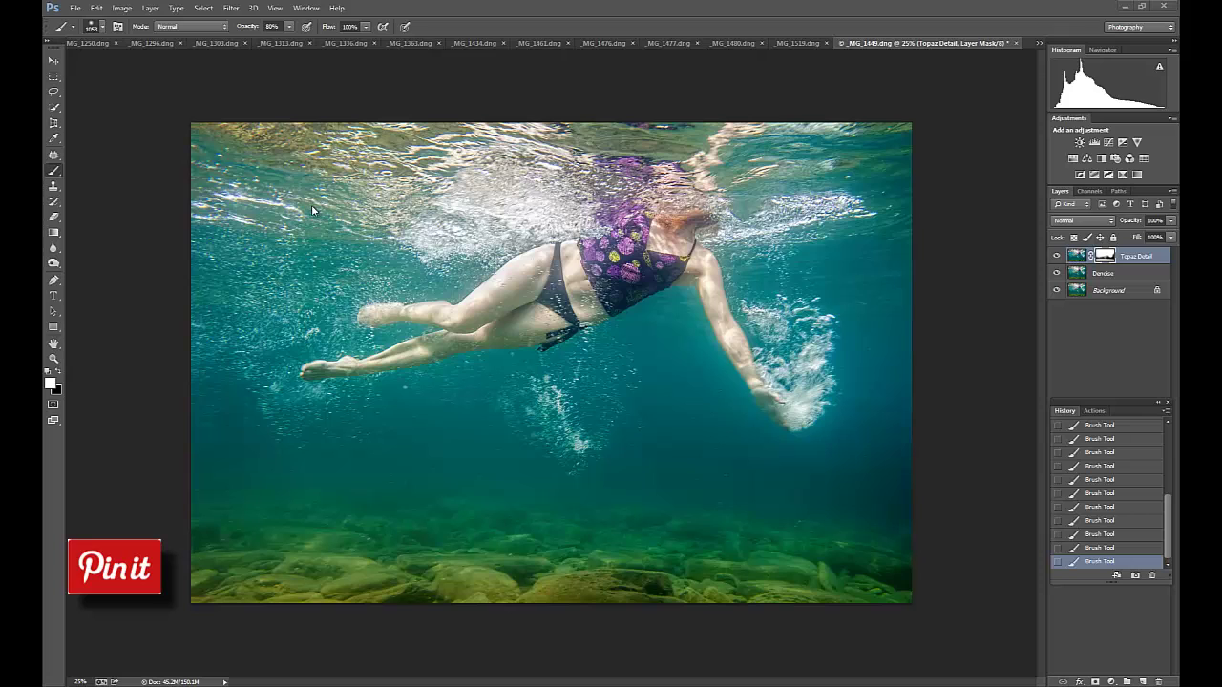
{"action": "left_click", "coordinate": [1057, 256]}
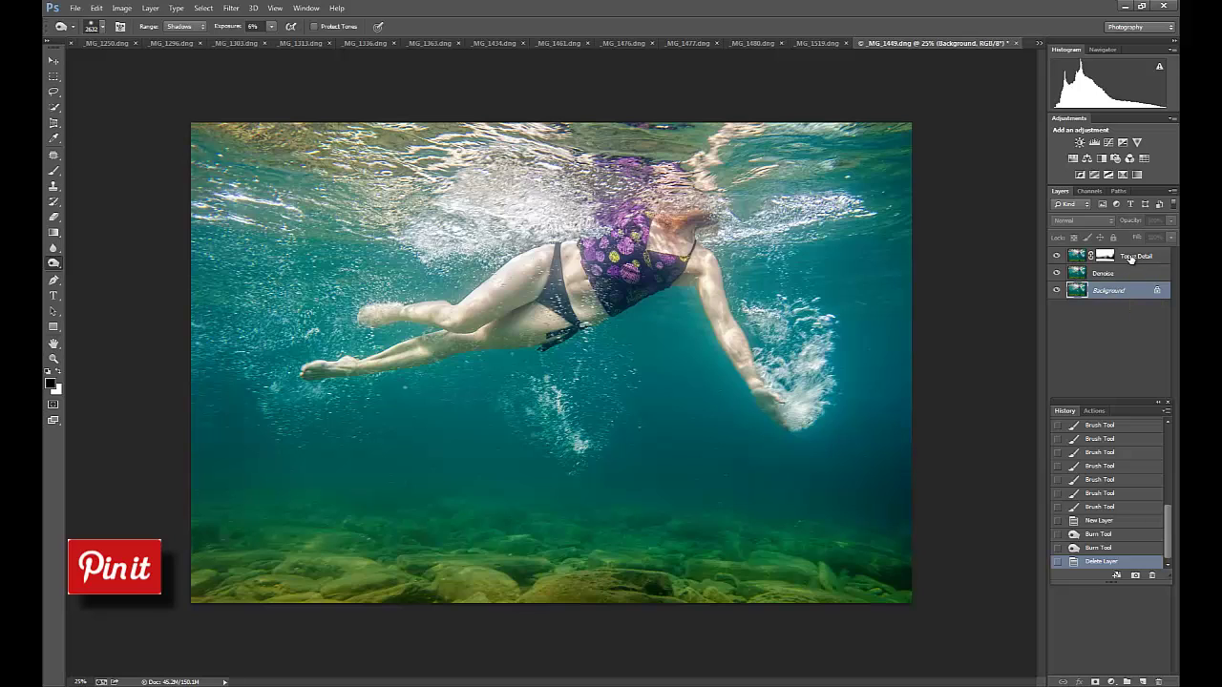
- Stamp all visible layers into a new top layer above Topaz Detail and rename it "Dodge & Burn"
{"action": "left_click", "coordinate": [1130, 259]}
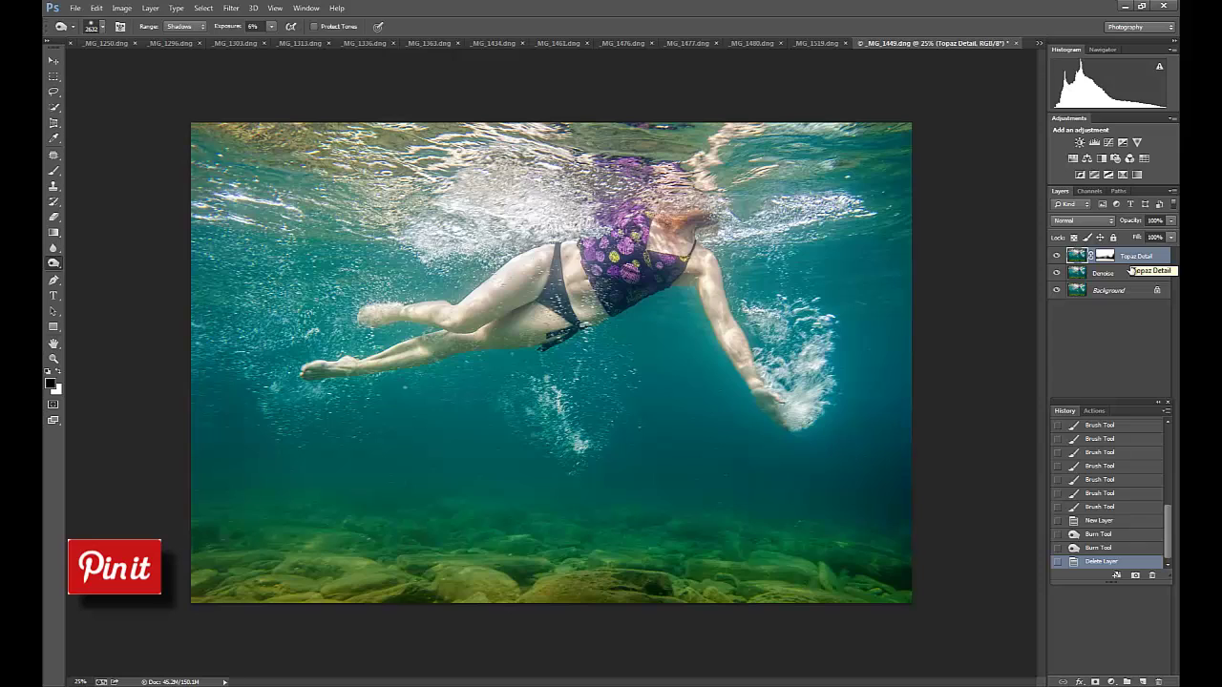
{"action": "left_click", "coordinate": [1122, 274], "text": "shift"}
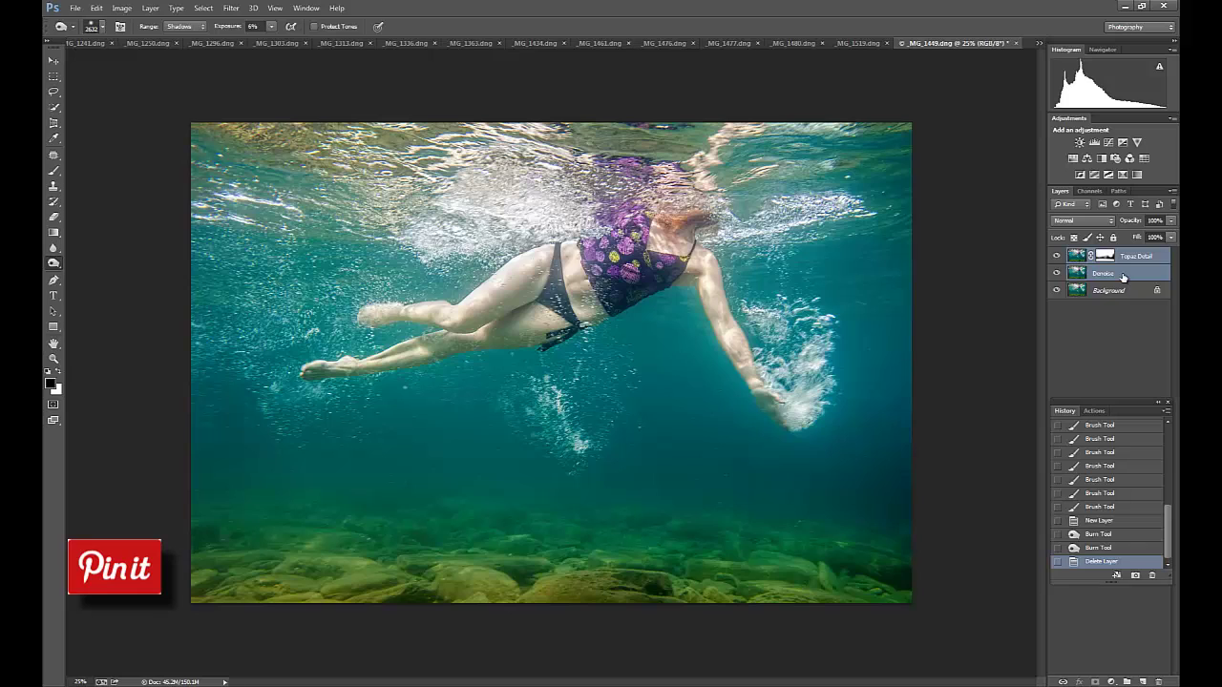
{"action": "key", "text": "ctrl+alt+shift+e"}
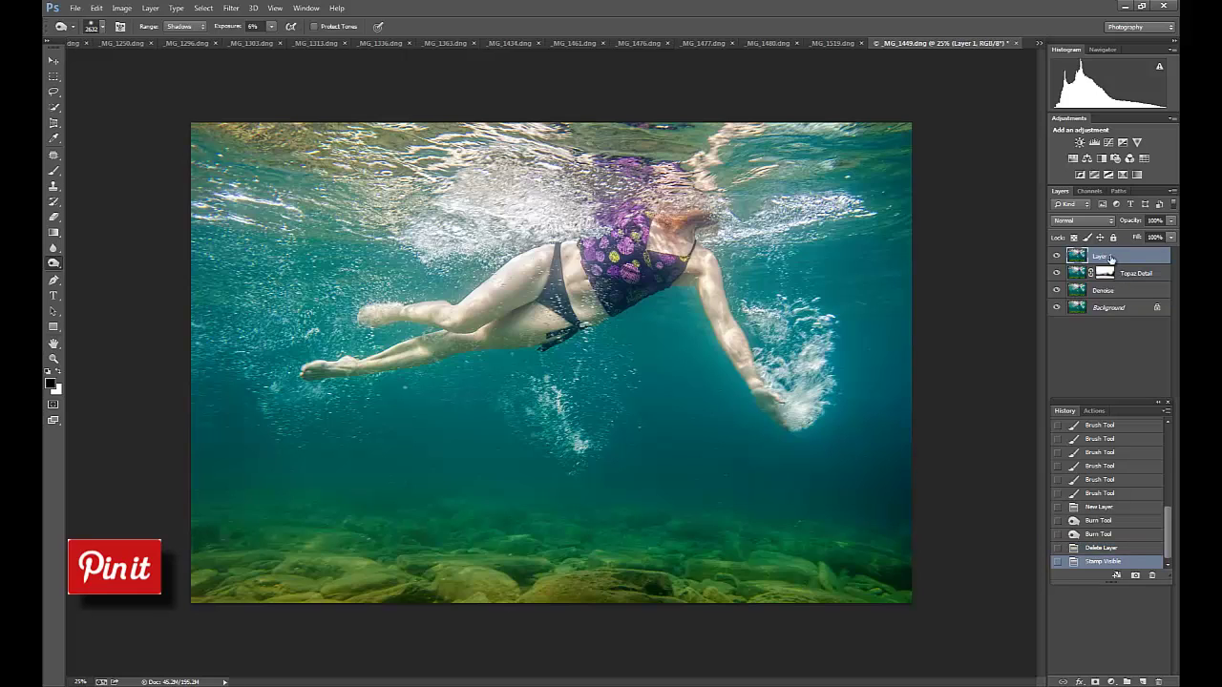
{"action": "double_click", "coordinate": [1102, 255]}
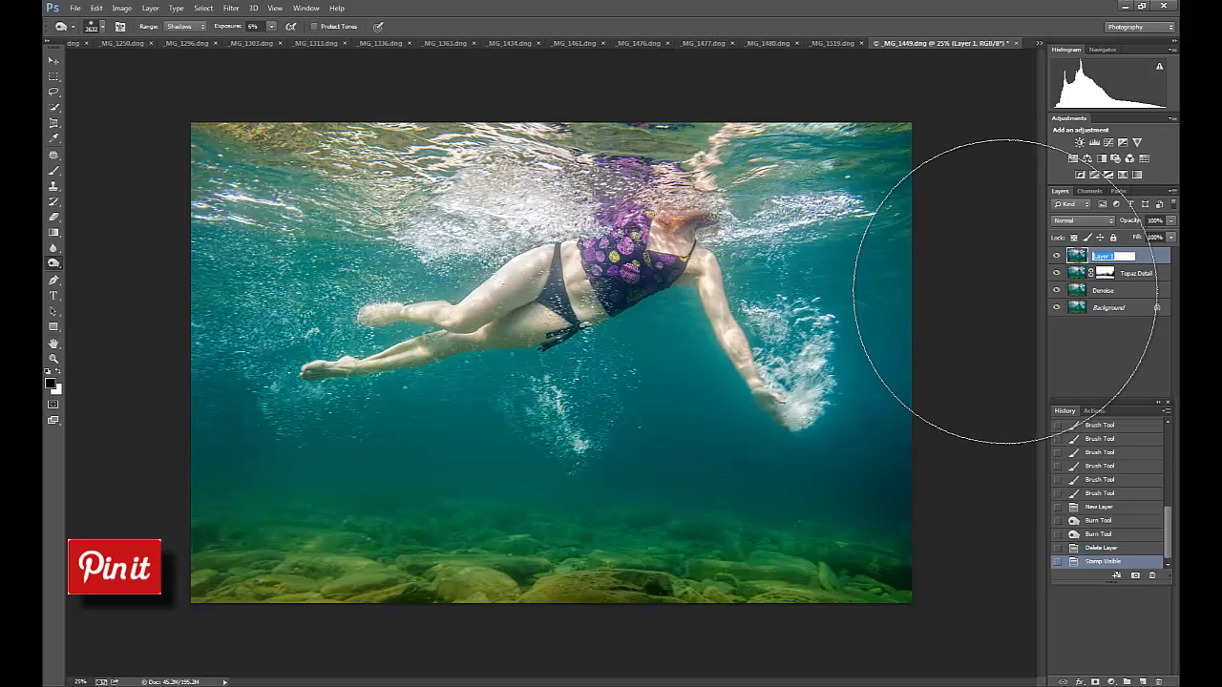
{"action": "key", "text": "BackSpace"}
{"action": "type", "text": "Dodge & Burn"}
{"action": "key", "text": "Return"}
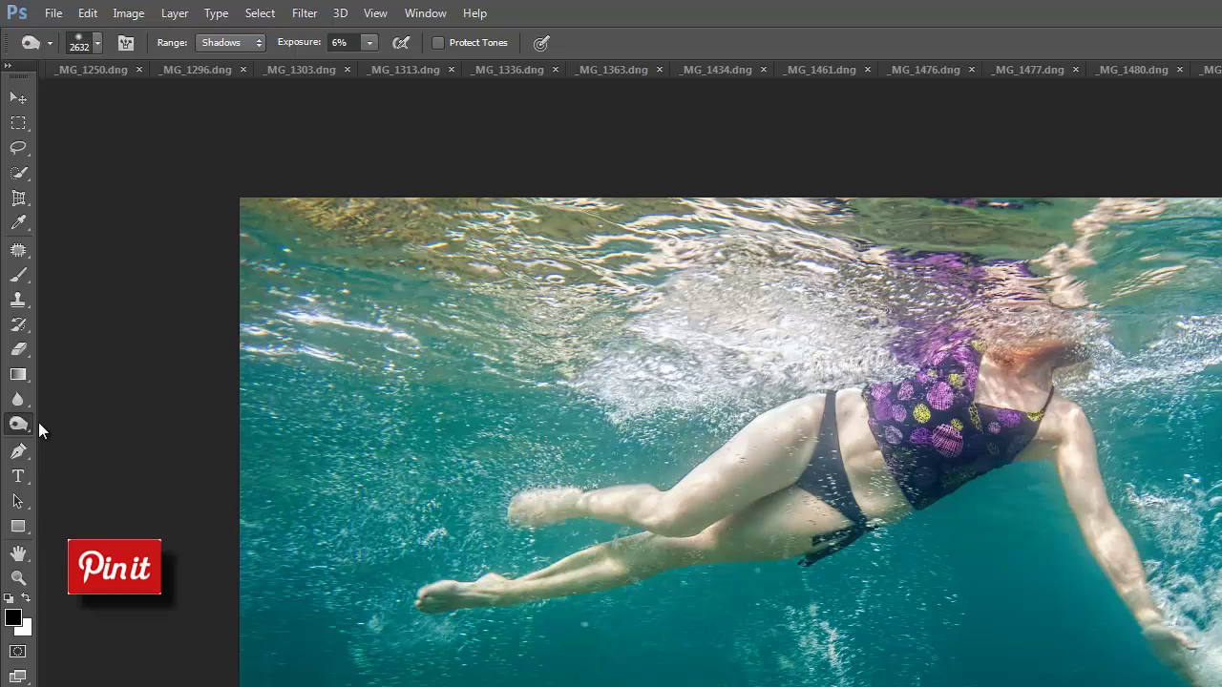
- Set up the Burn tool with the Shadows range, 5% exposure and a soft 2632 px brush with 0% hardness
{"action": "right_click", "coordinate": [55, 265]}
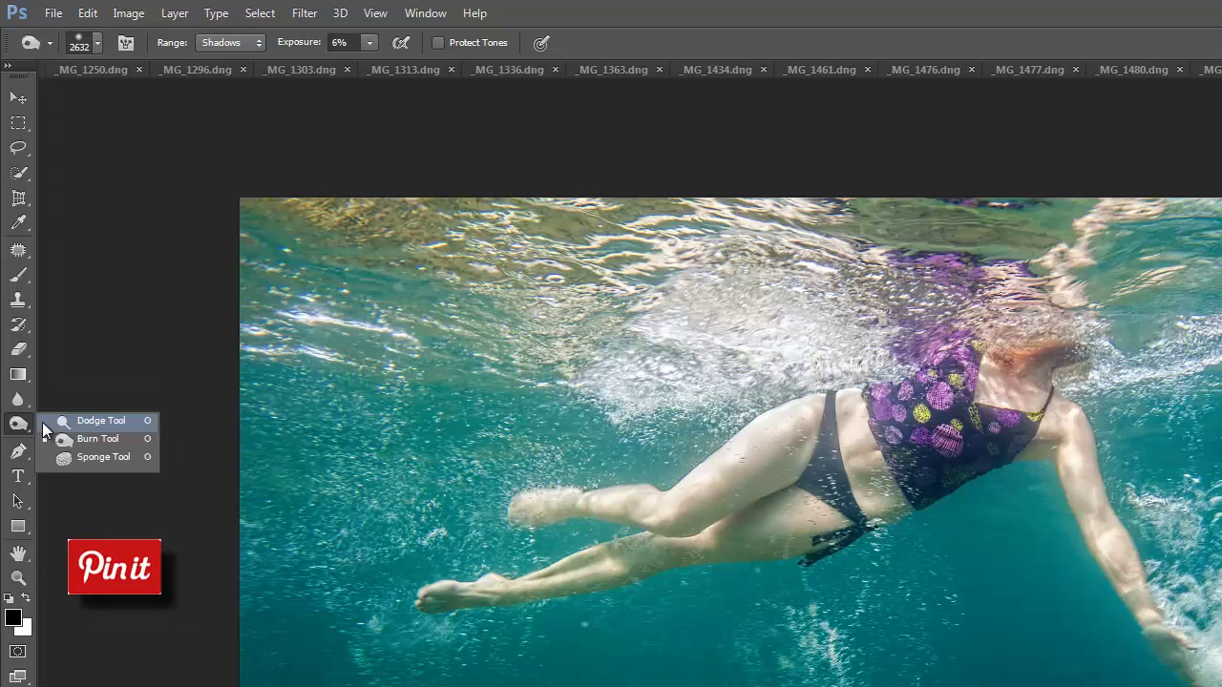
{"action": "left_click", "coordinate": [95, 438]}
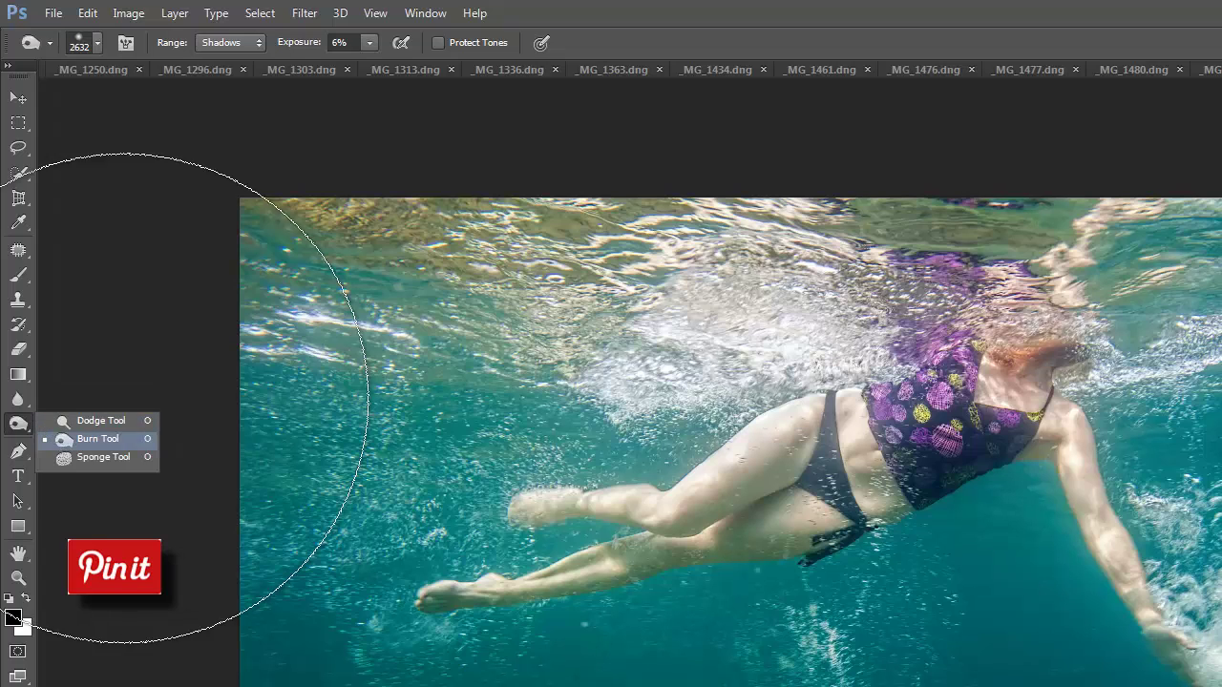
{"action": "left_click", "coordinate": [231, 45]}
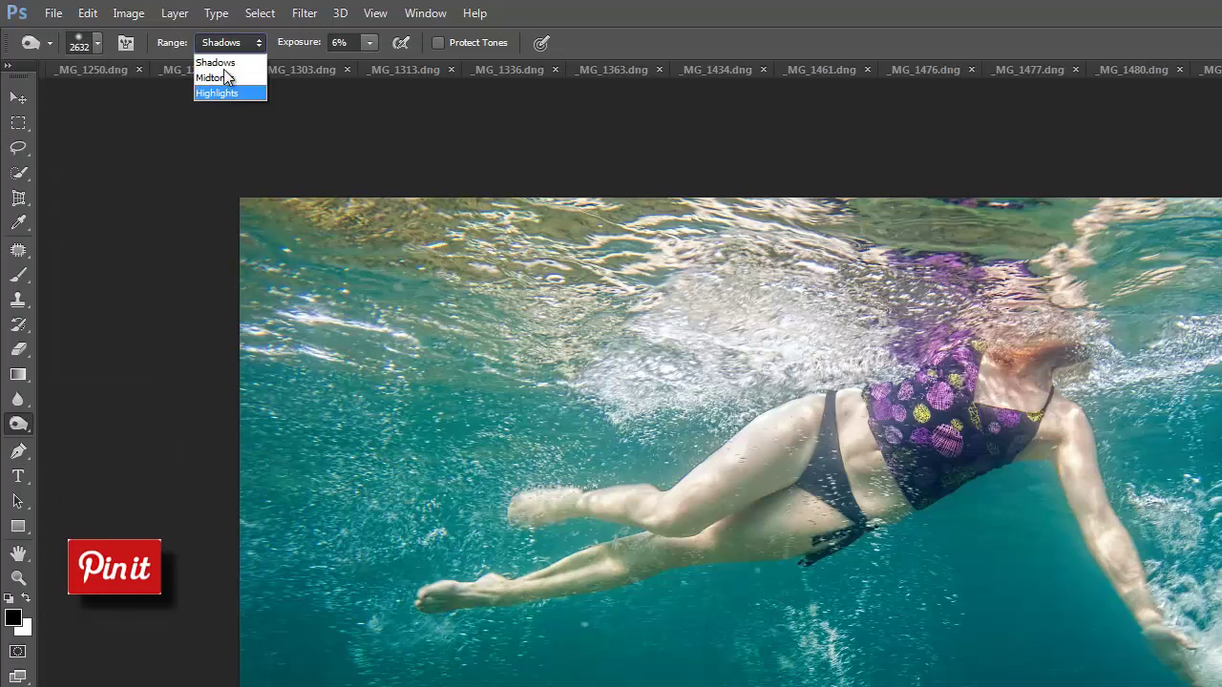
{"action": "left_click", "coordinate": [222, 57]}
{"action": "left_click", "coordinate": [371, 44]}
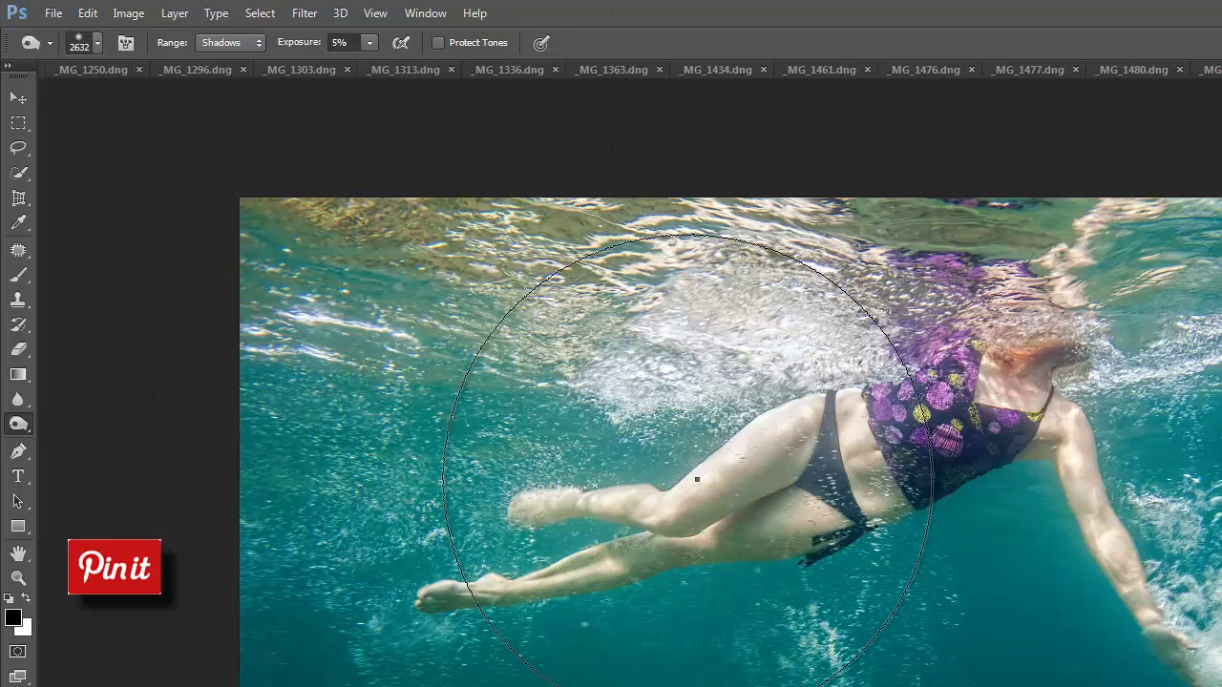
{"action": "right_click", "coordinate": [696, 481]}
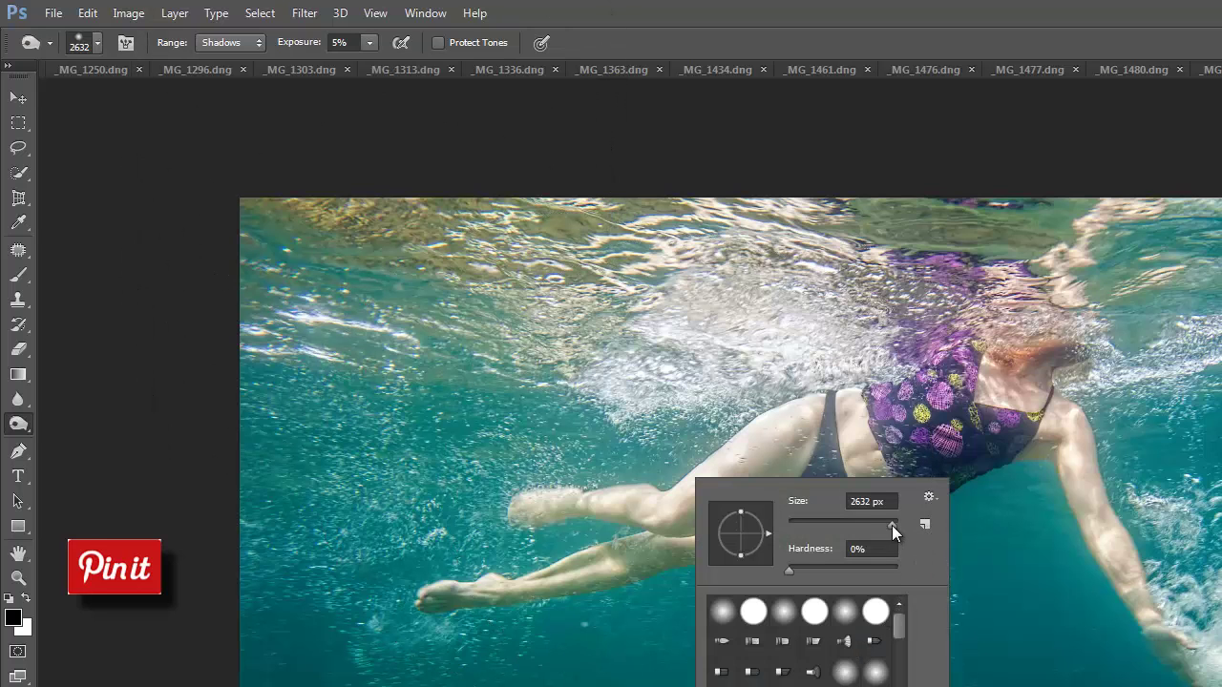
{"action": "key", "text": "Tab"}
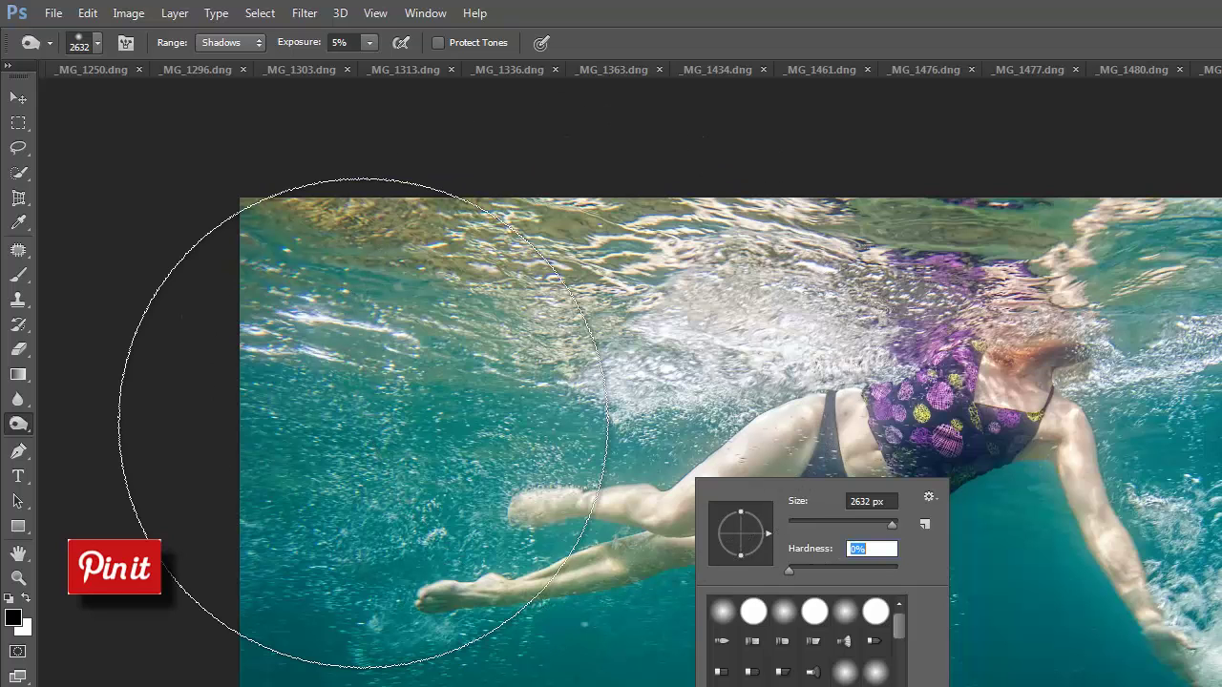
{"action": "key", "text": "Return"}
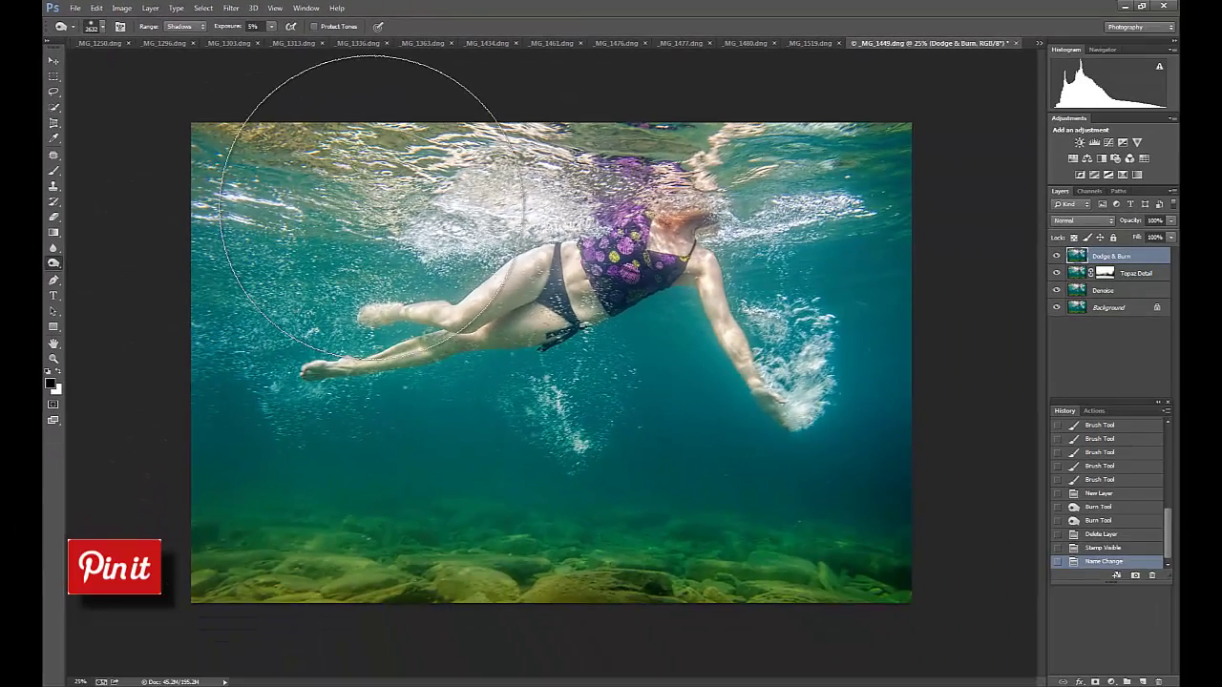
- Reduce the Burn brush to 2237 px and darken the shadows over the rocky seabed, water surface and photo edges
{"action": "right_click", "coordinate": [733, 412]}
{"action": "left_click", "coordinate": [498, 236]}
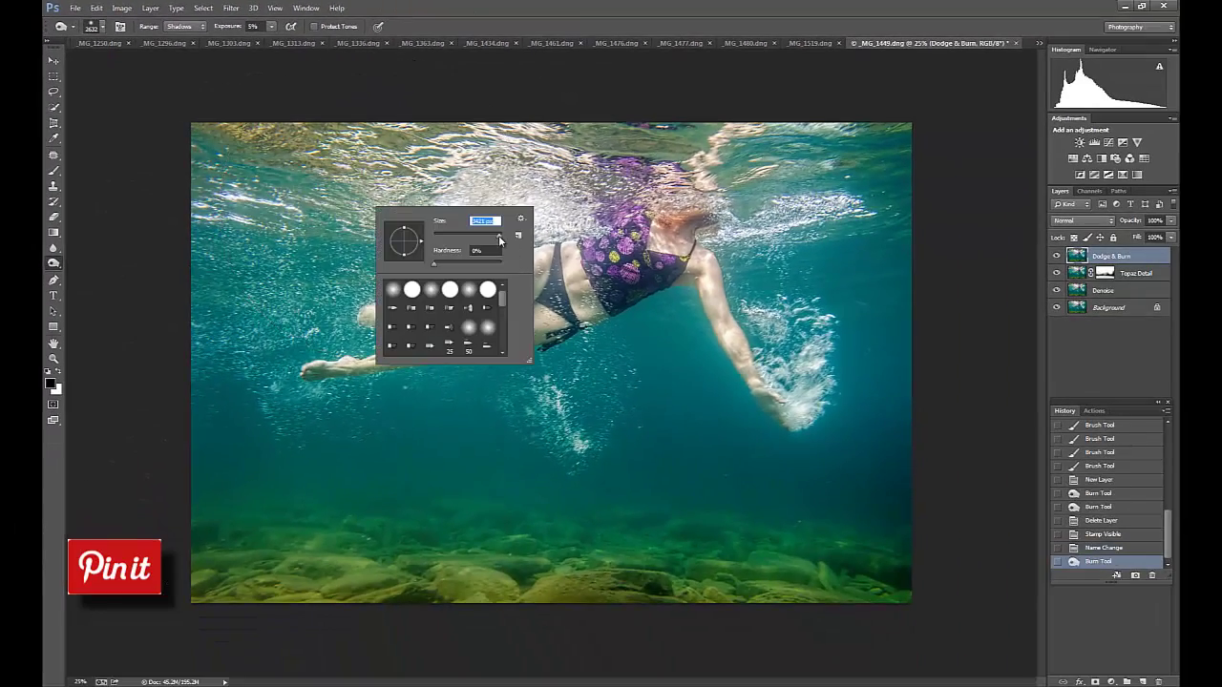
{"action": "type", "text": "1053"}
{"action": "left_click", "coordinate": [498, 238]}
{"action": "left_click_drag", "start_coordinate": [497, 238], "coordinate": [497, 241]}
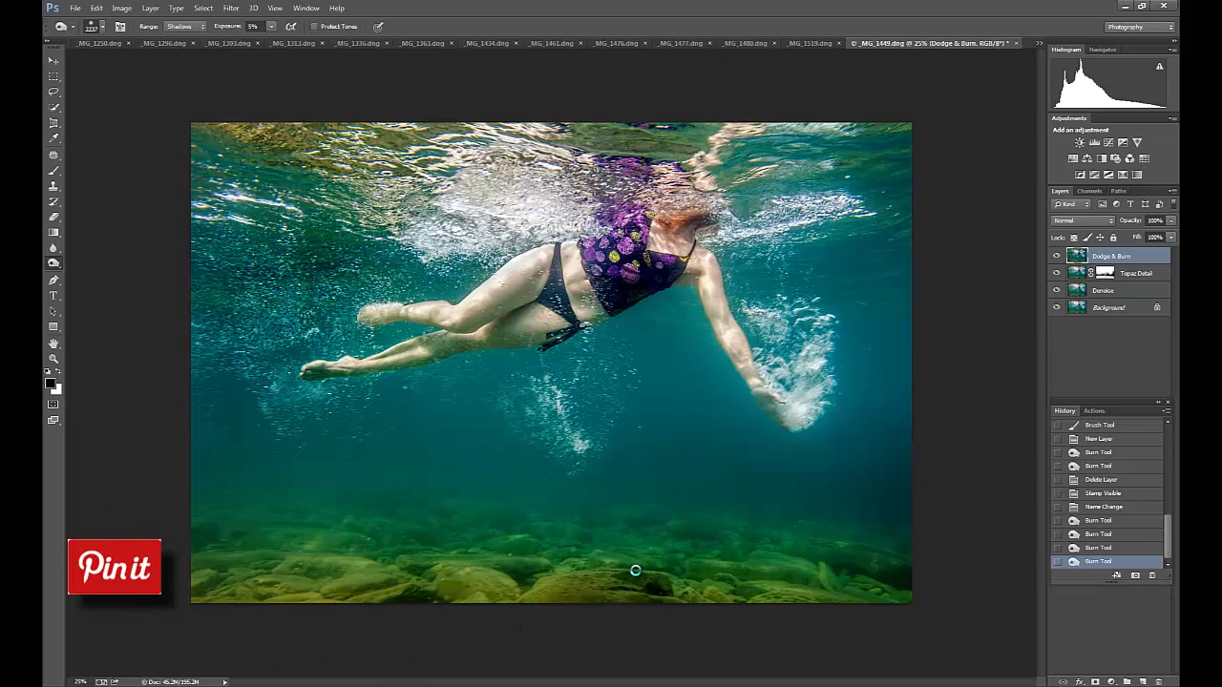
{"action": "mouse_move", "coordinate": [635, 570]}
{"action": "left_mouse_down"}
{"action": "mouse_move", "coordinate": [575, 581]}
{"action": "mouse_move", "coordinate": [614, 589]}
{"action": "mouse_move", "coordinate": [526, 570]}
{"action": "left_mouse_up"}
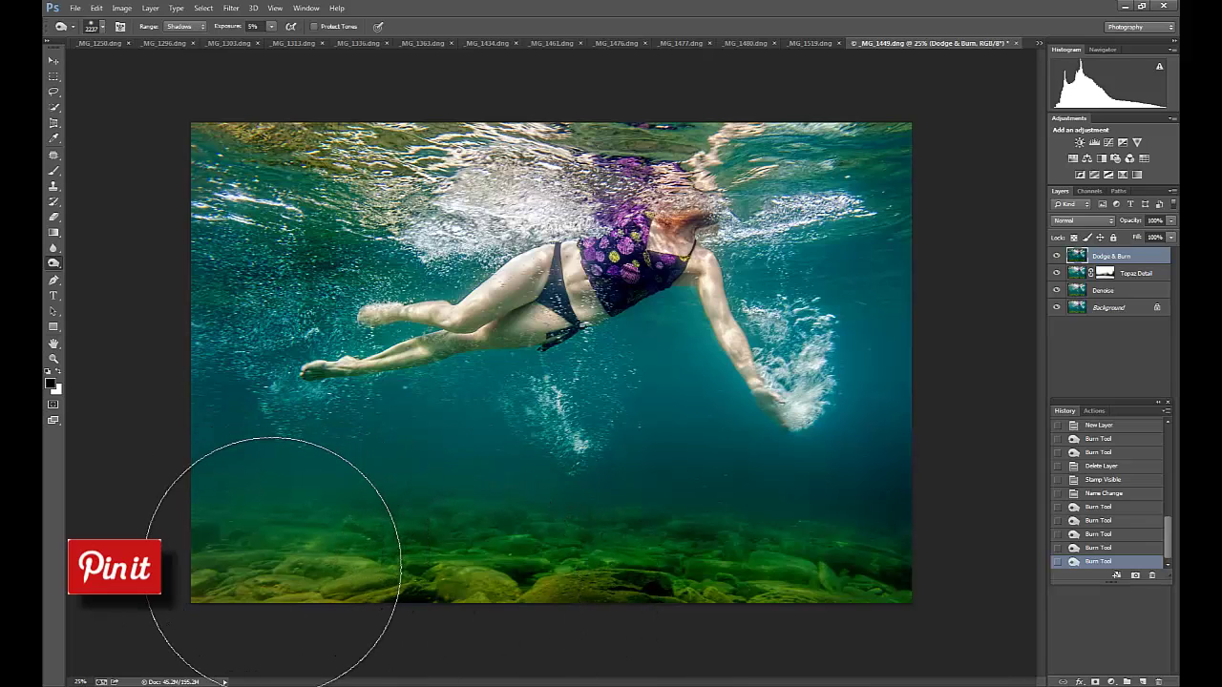
{"action": "mouse_move", "coordinate": [284, 534]}
{"action": "left_mouse_down"}
{"action": "mouse_move", "coordinate": [287, 518]}
{"action": "mouse_move", "coordinate": [328, 518]}
{"action": "left_mouse_up"}
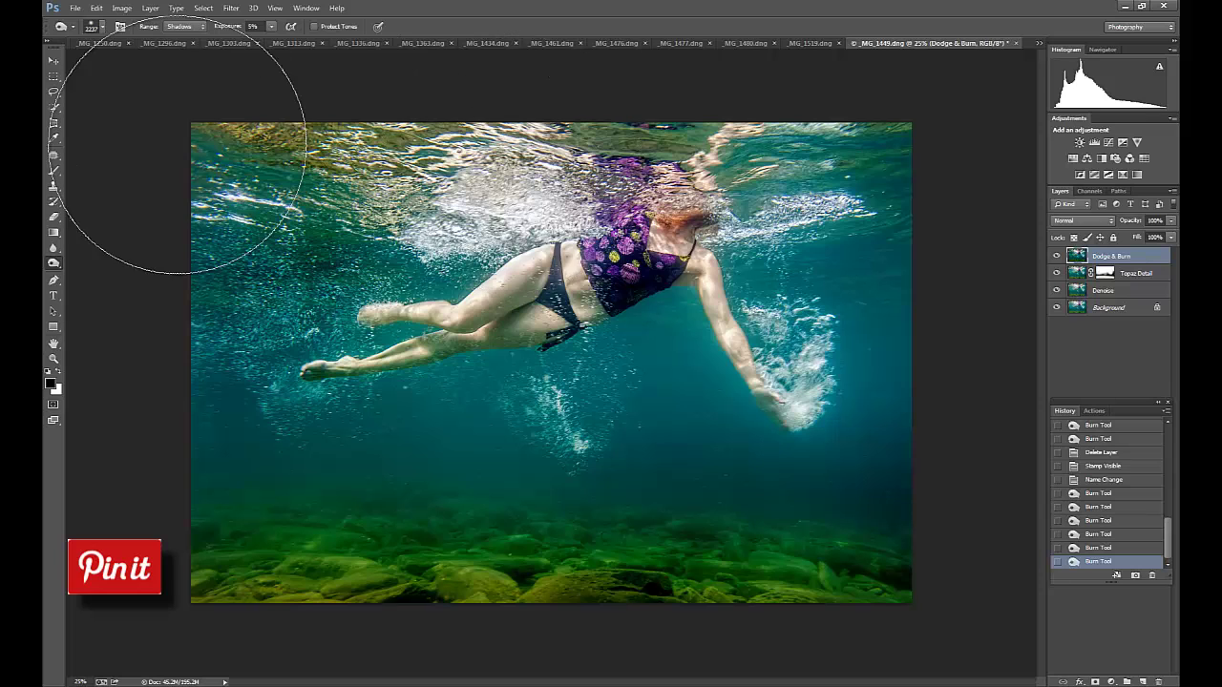
{"action": "left_click_drag", "start_coordinate": [819, 60], "coordinate": [900, 150]}
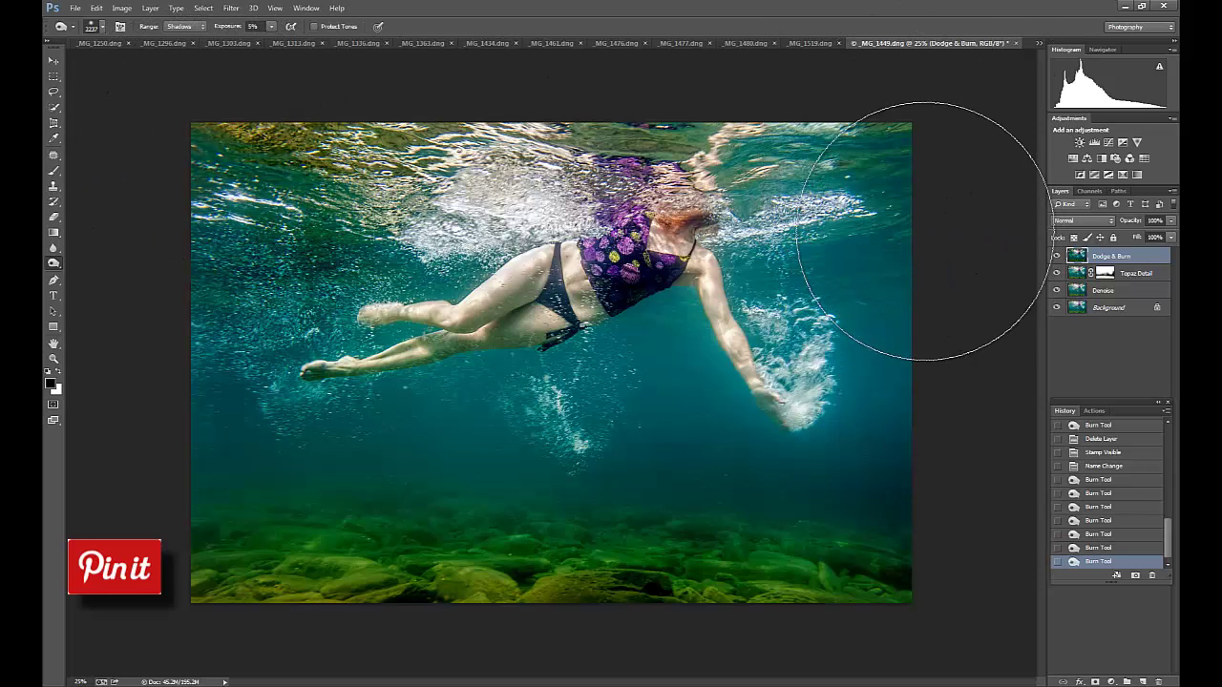
{"action": "mouse_move", "coordinate": [917, 208]}
{"action": "left_mouse_down"}
{"action": "mouse_move", "coordinate": [891, 497]}
{"action": "mouse_move", "coordinate": [417, 256]}
{"action": "left_mouse_up"}
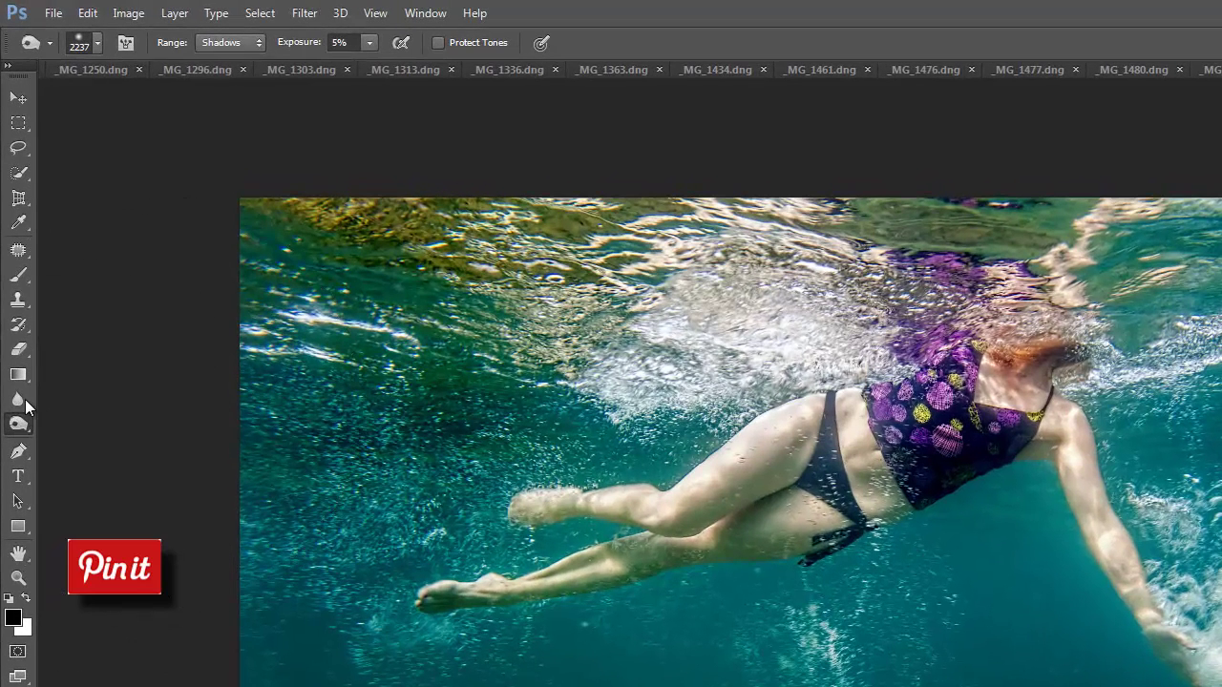
- Set up the Dodge tool with the Highlights range and 2% exposure
{"action": "left_click", "coordinate": [18, 425]}
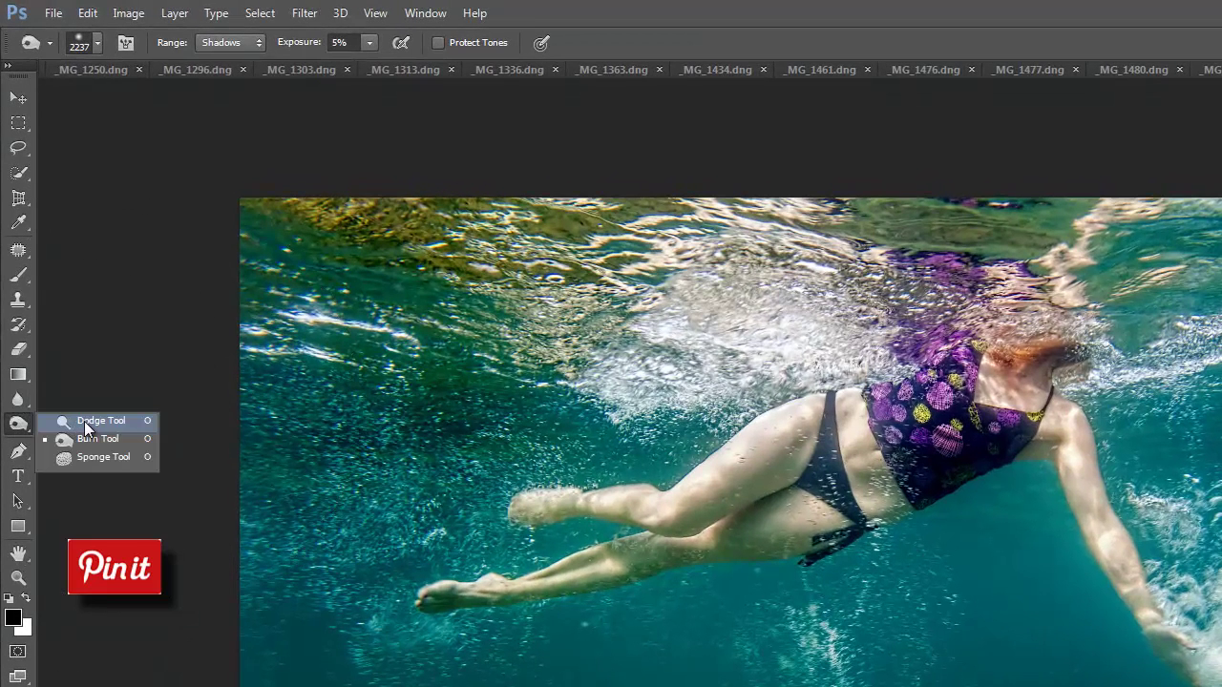
{"action": "left_click", "coordinate": [84, 421]}
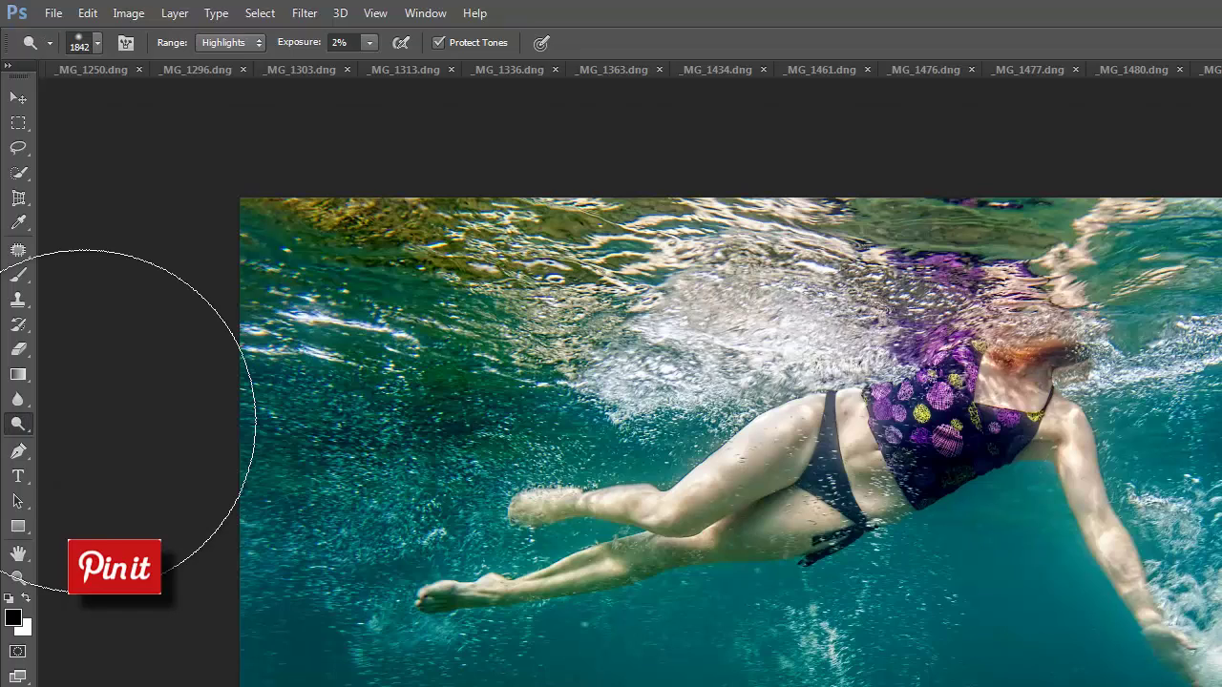
{"action": "left_click", "coordinate": [231, 41]}
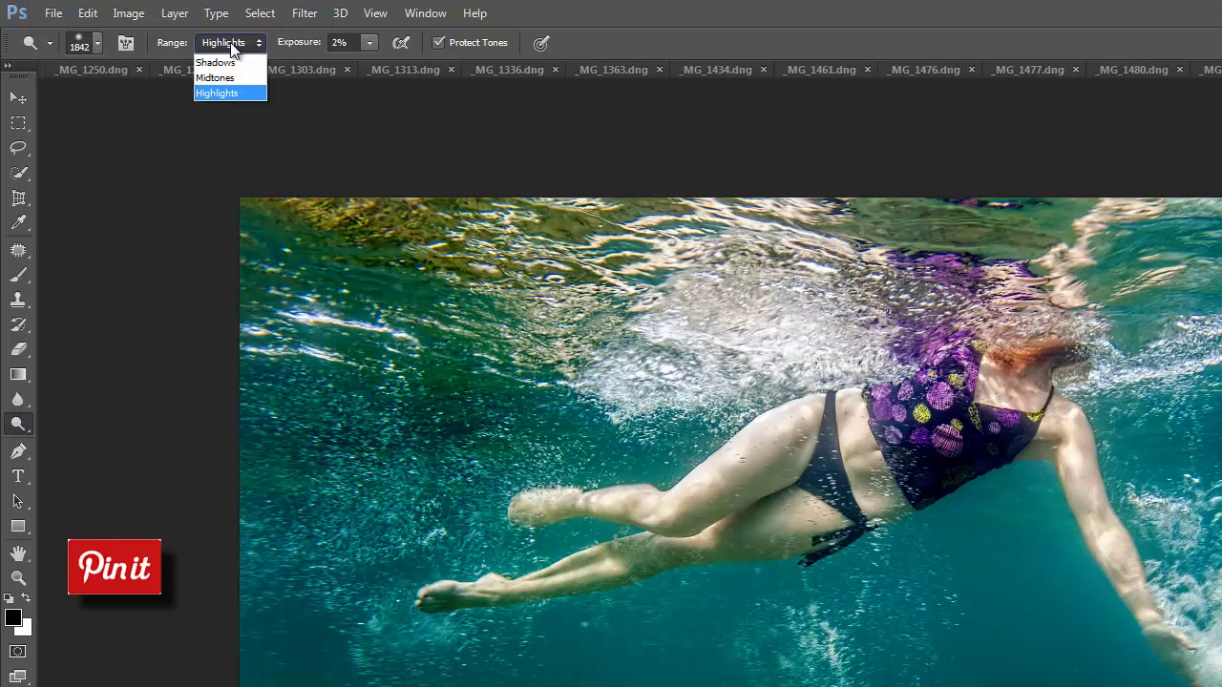
{"action": "left_click", "coordinate": [221, 91]}
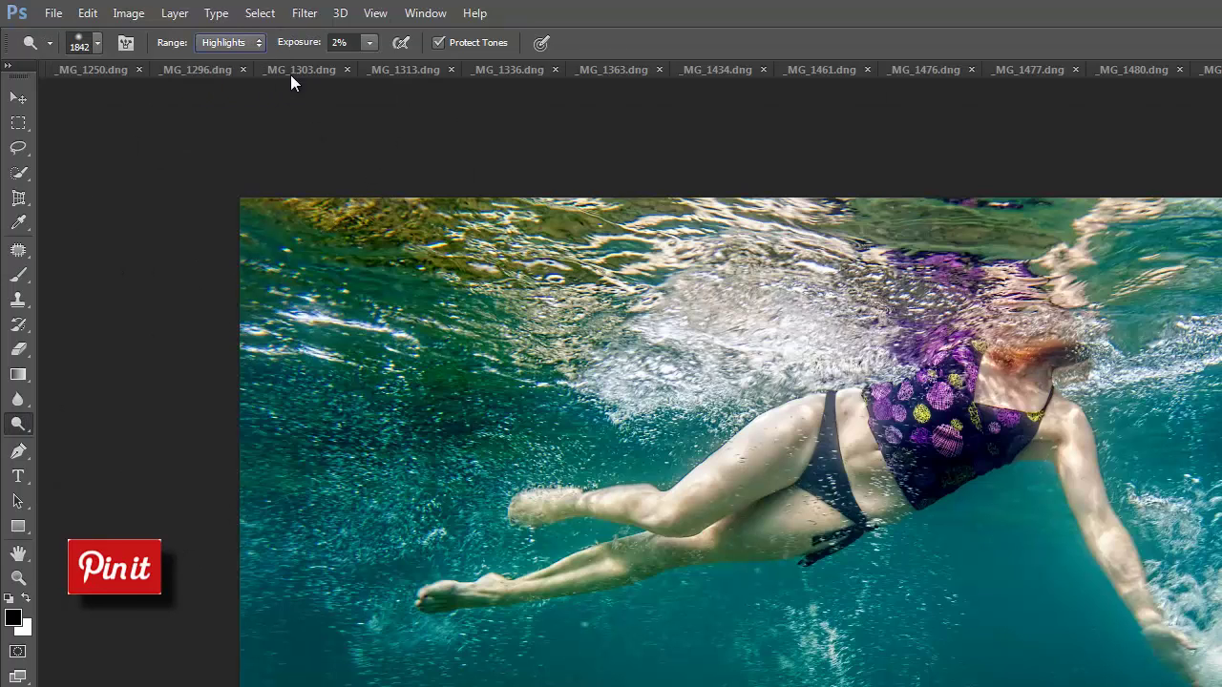
{"action": "left_click", "coordinate": [370, 44]}
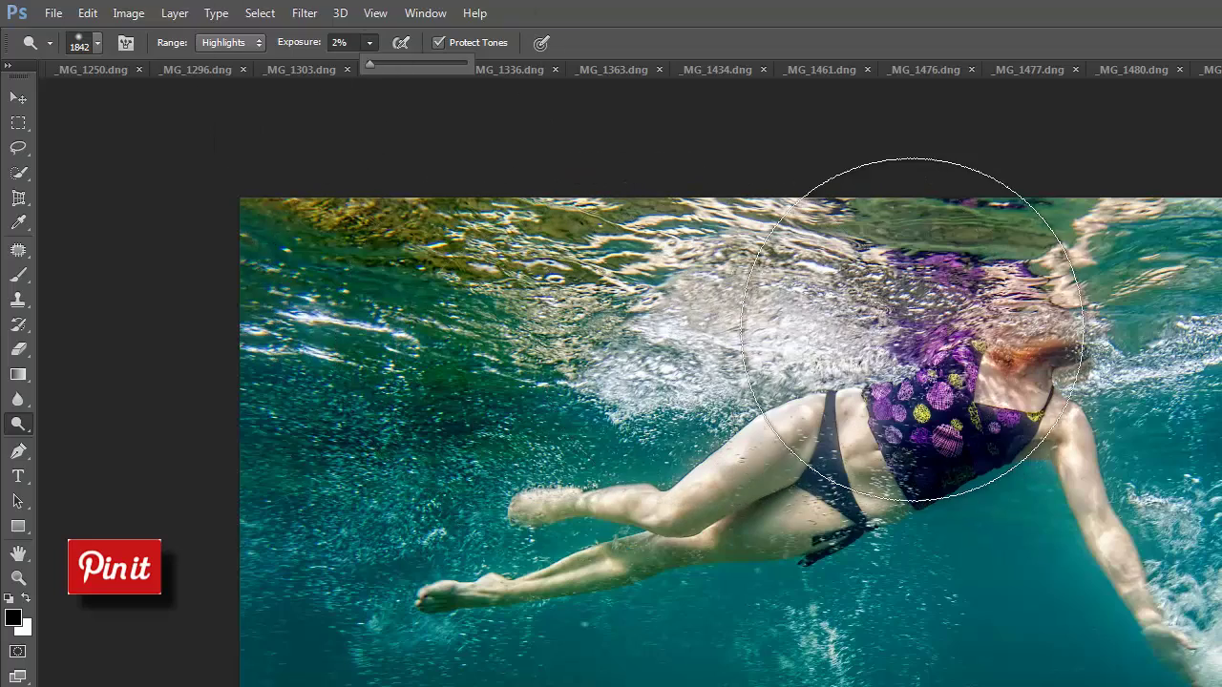
{"action": "left_click", "coordinate": [586, 218]}
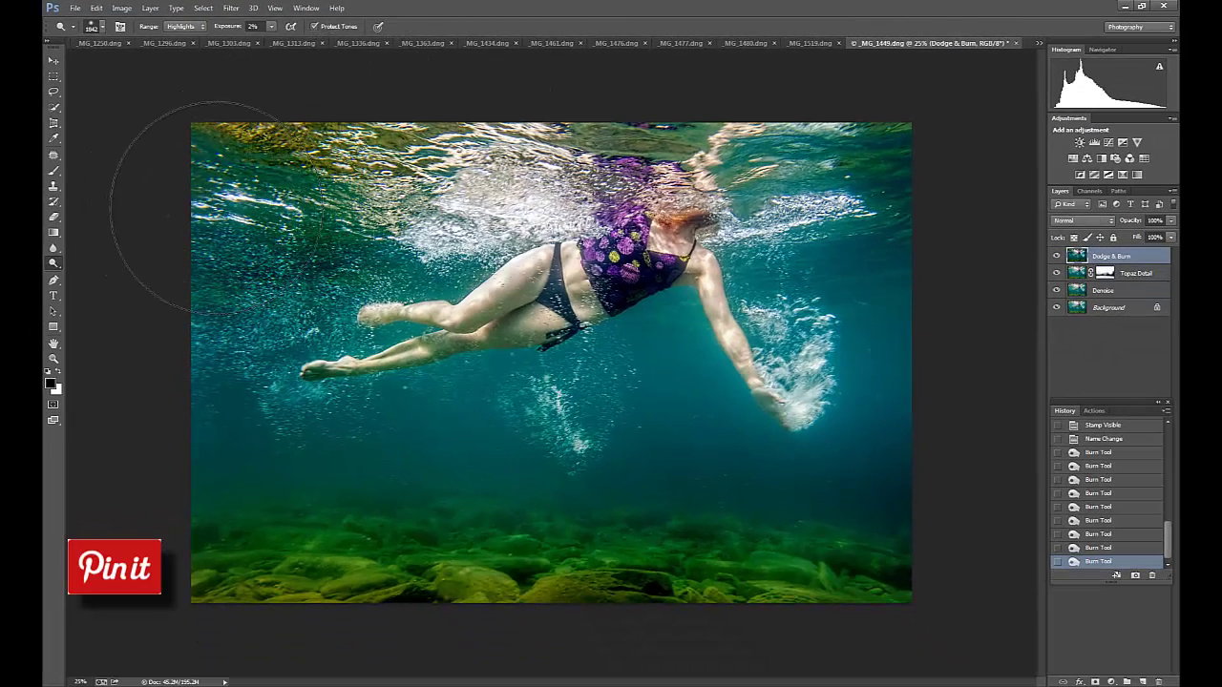
- Dodge the highlights on the water surface, the bubbles around the swimmer and the seabed rocks
{"action": "left_click_drag", "start_coordinate": [726, 96], "coordinate": [865, 185]}
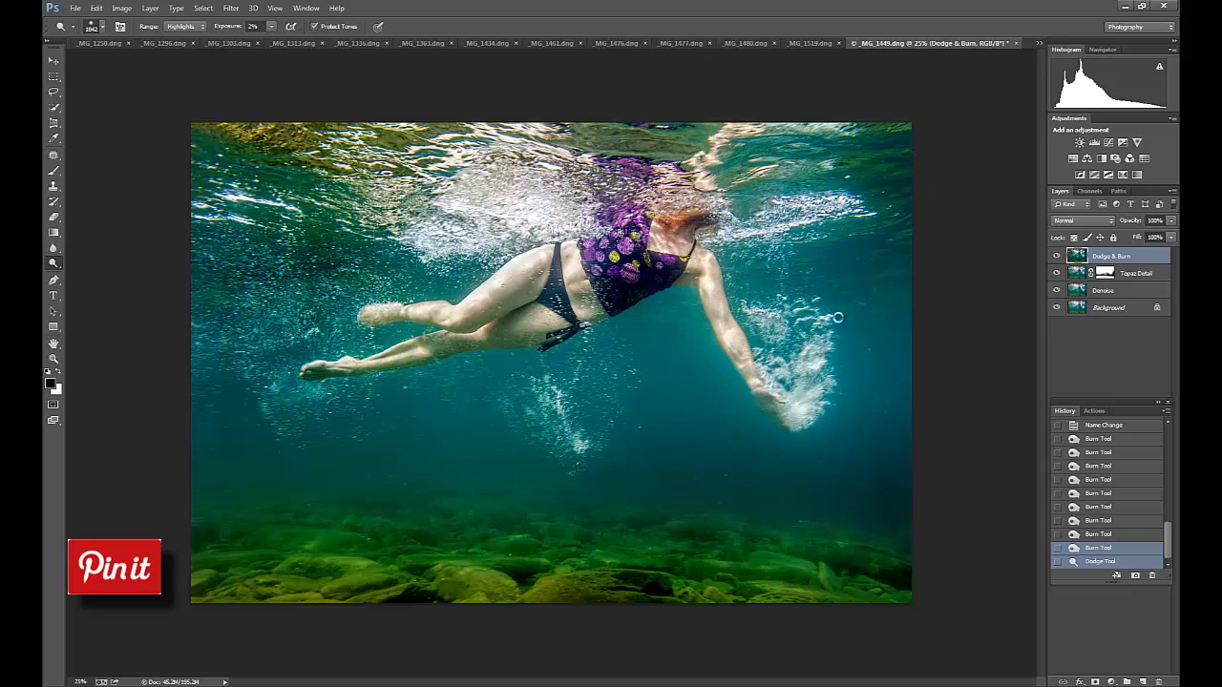
{"action": "mouse_move", "coordinate": [793, 360]}
{"action": "left_mouse_down"}
{"action": "mouse_move", "coordinate": [721, 349]}
{"action": "mouse_move", "coordinate": [627, 436]}
{"action": "left_mouse_up"}
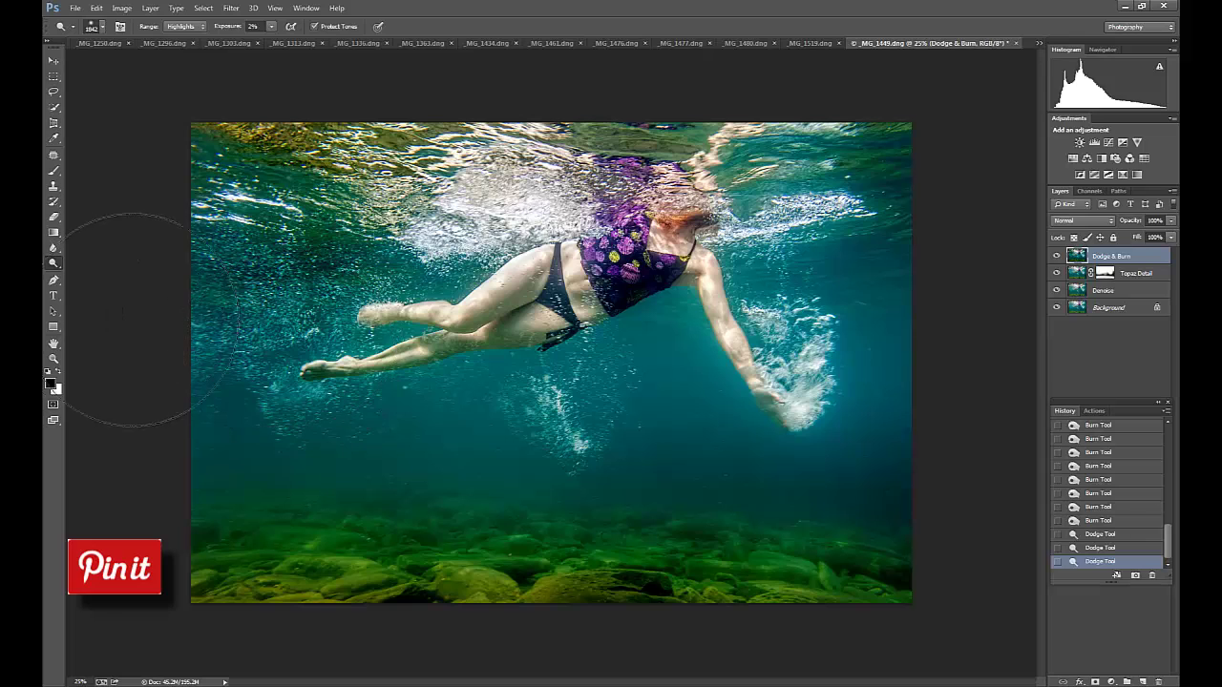
{"action": "mouse_move", "coordinate": [366, 227]}
{"action": "left_mouse_down"}
{"action": "mouse_move", "coordinate": [347, 163]}
{"action": "mouse_move", "coordinate": [399, 176]}
{"action": "left_mouse_up"}
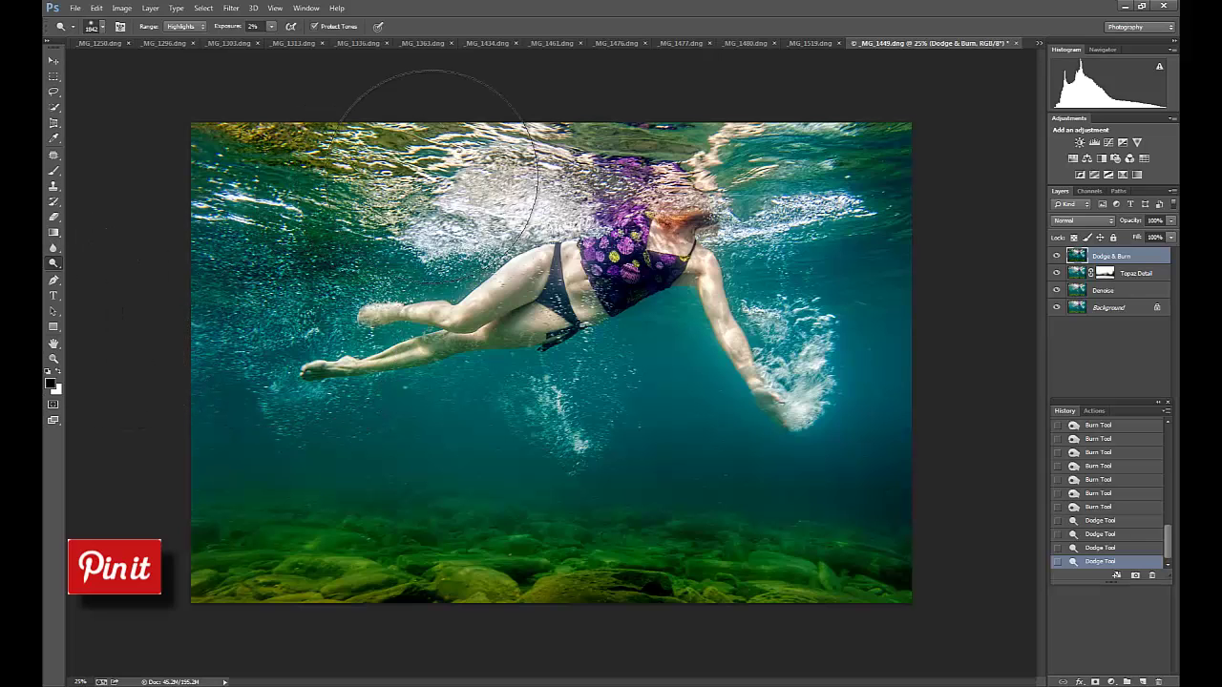
{"action": "left_click_drag", "start_coordinate": [201, 559], "coordinate": [858, 561]}
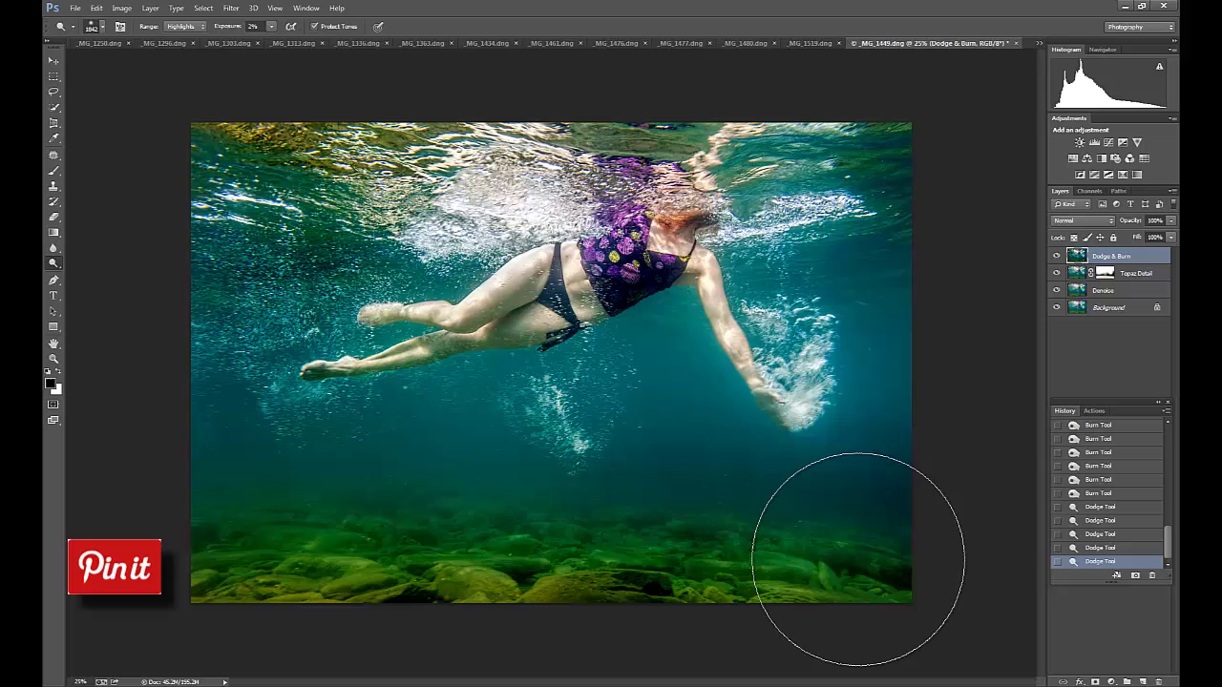
- Compare the photo with the Dodge & Burn layer hidden and shown, and set the layer's opacity to 88%
{"action": "left_click", "coordinate": [1057, 257]}
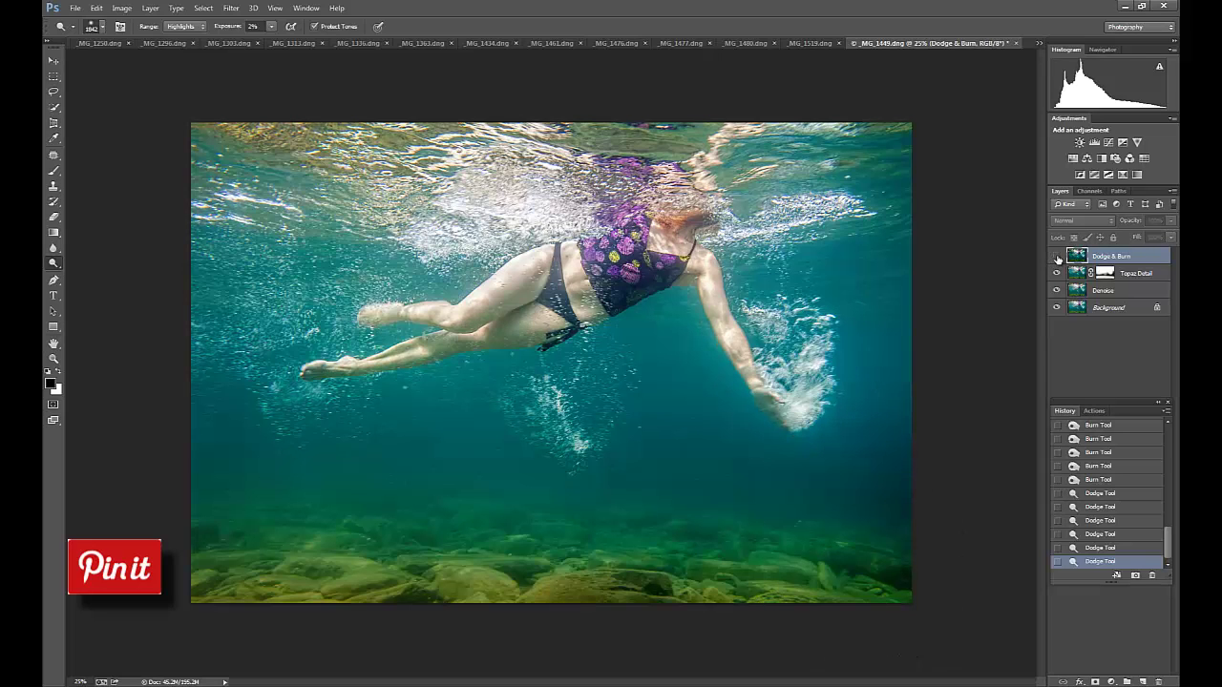
{"action": "left_click", "coordinate": [1057, 257]}
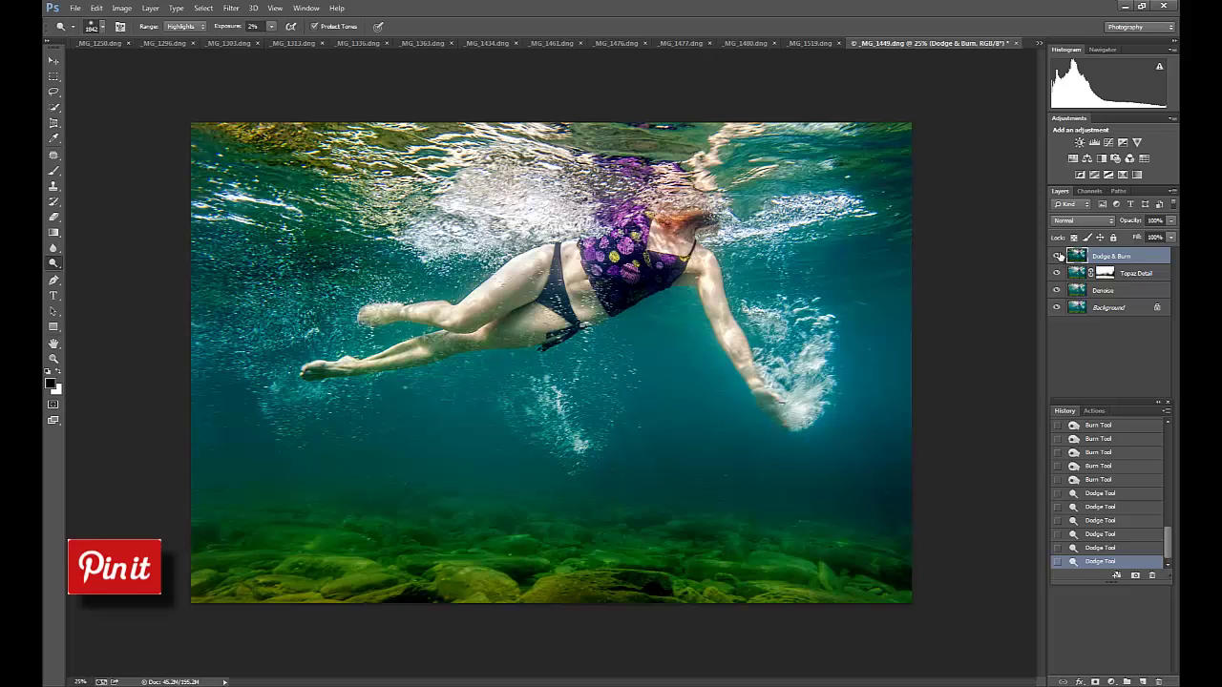
{"action": "left_click", "coordinate": [1171, 222]}
{"action": "left_click_drag", "start_coordinate": [1171, 238], "coordinate": [1104, 234]}
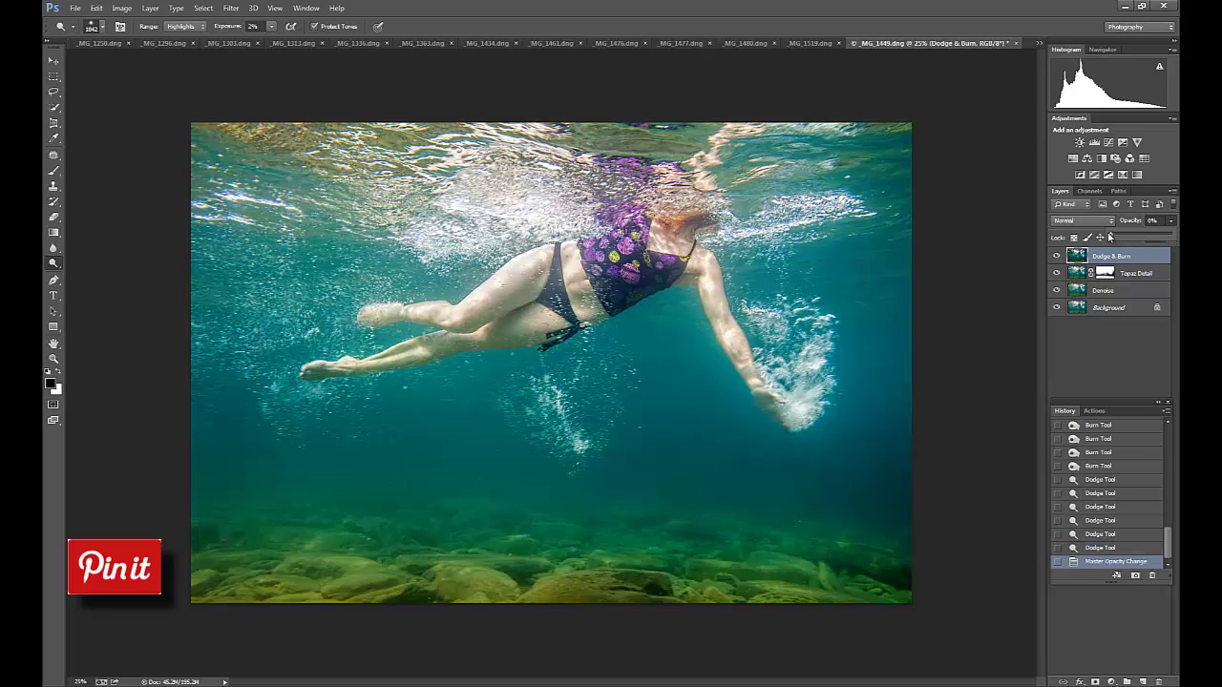
{"action": "left_click_drag", "start_coordinate": [1113, 238], "coordinate": [1179, 247]}
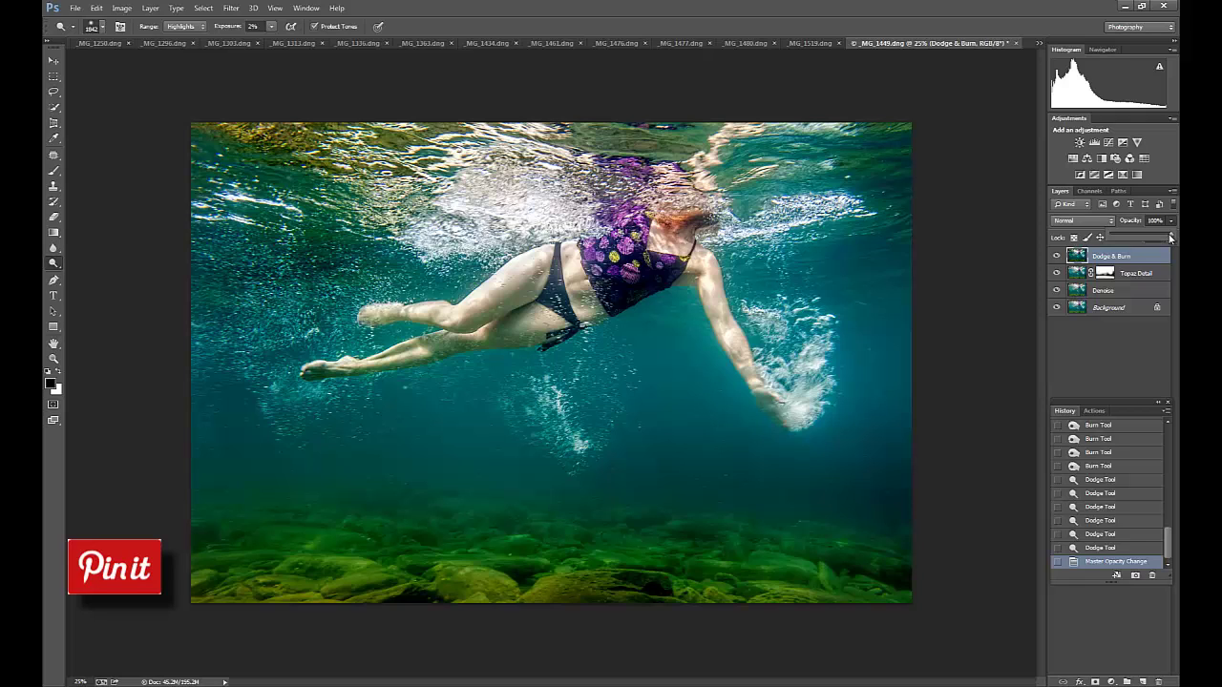
{"action": "left_click_drag", "start_coordinate": [1171, 239], "coordinate": [1166, 239]}
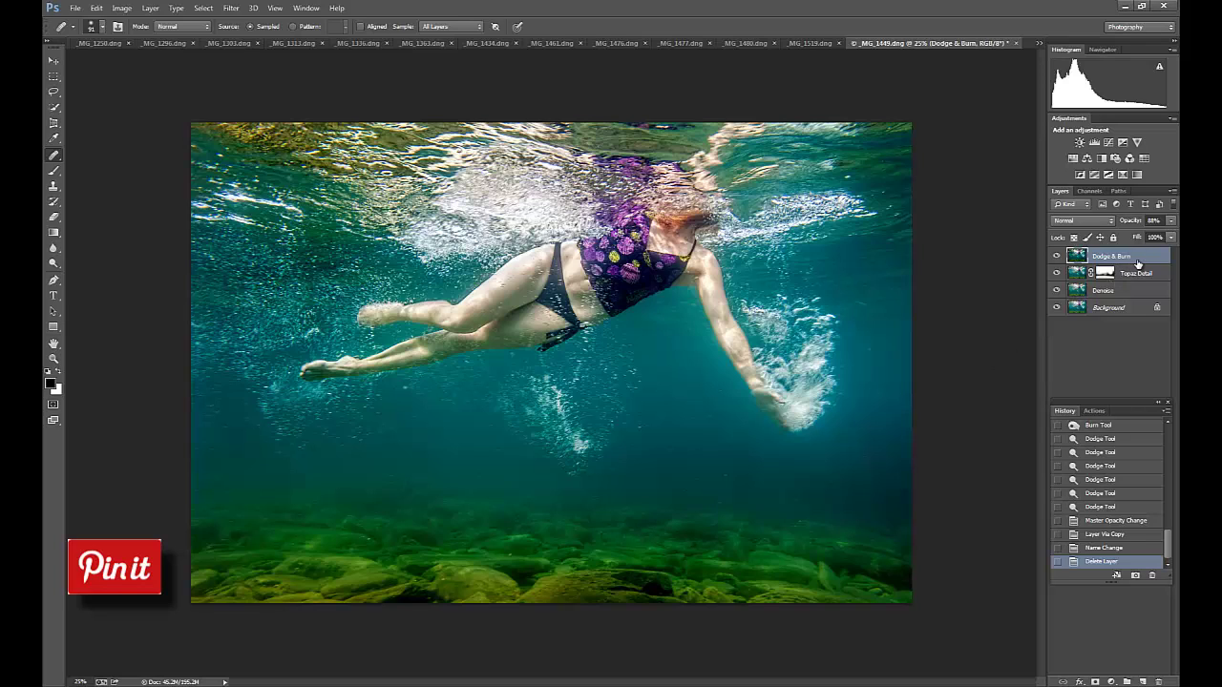
- Duplicate the Dodge & Burn layer and rename the copy "Touchups"
{"action": "key", "text": "ctrl+j"}
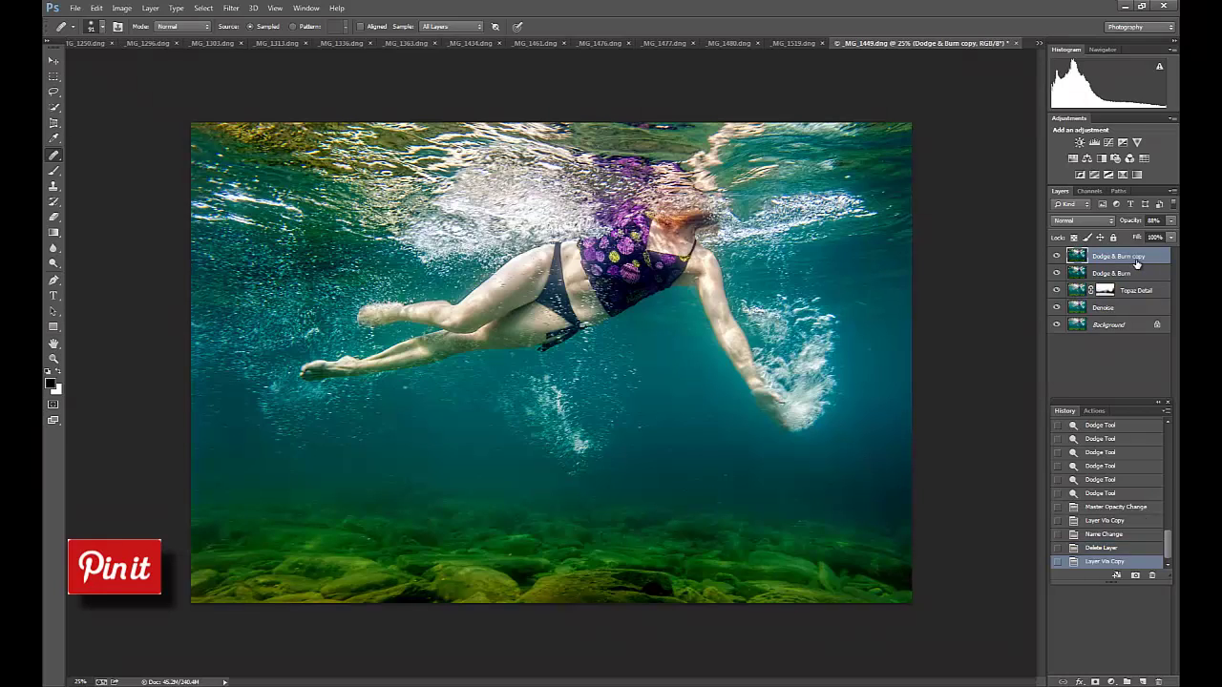
{"action": "double_click", "coordinate": [1124, 258]}
{"action": "type", "text": "Touchups"}
{"action": "key", "text": "Return"}
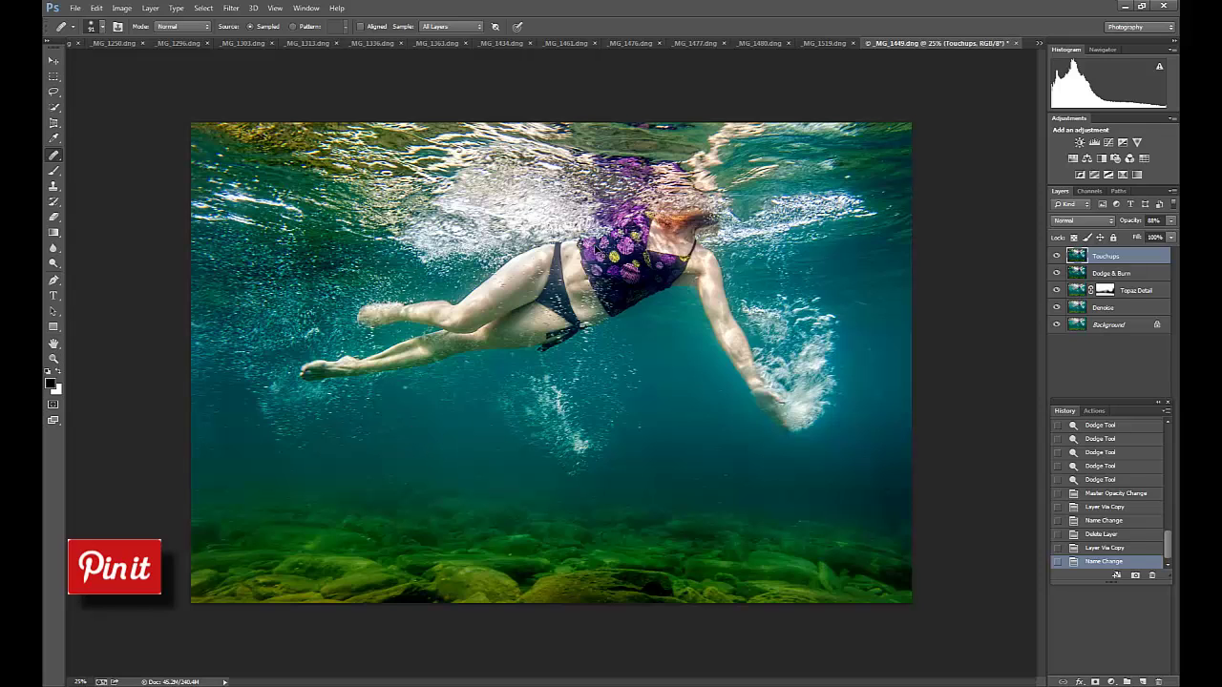
- Remove a speck from the open water below the swimmer's legs with the Spot Healing Brush on the Touchups layer
{"action": "key", "text": "ctrl+plus"}
{"action": "key", "text": "ctrl+plus"}
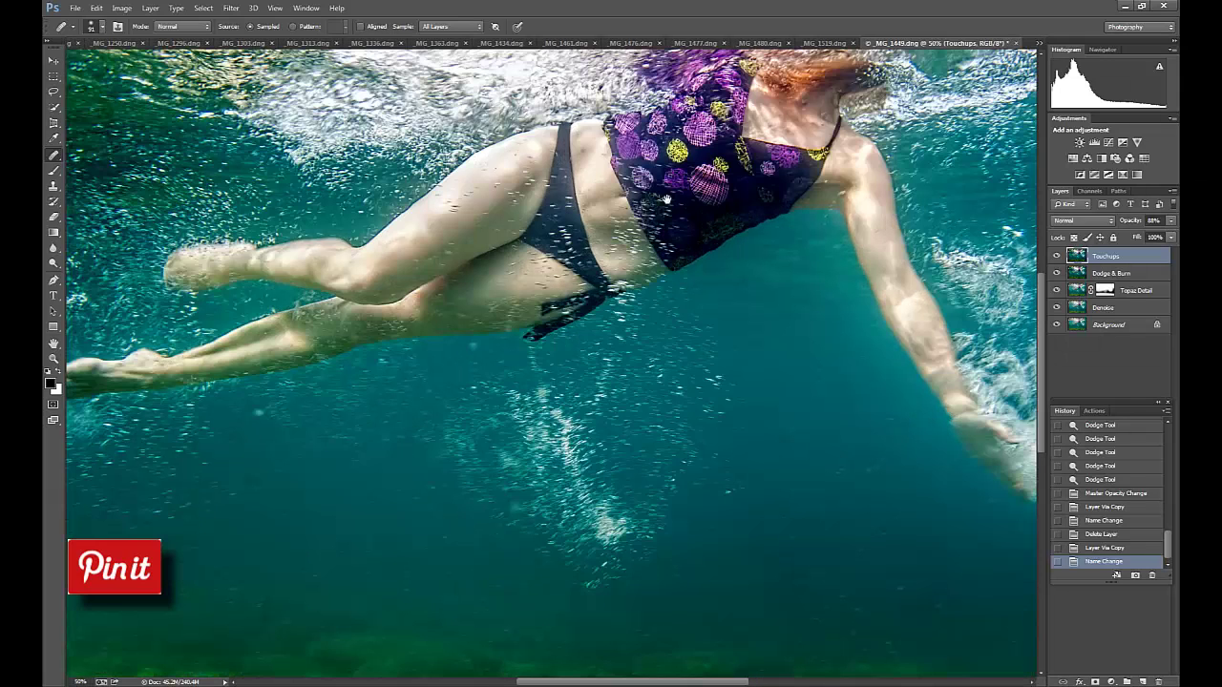
{"action": "scroll", "coordinate": [643, 275], "scroll_direction": "up", "scroll_amount": 3}
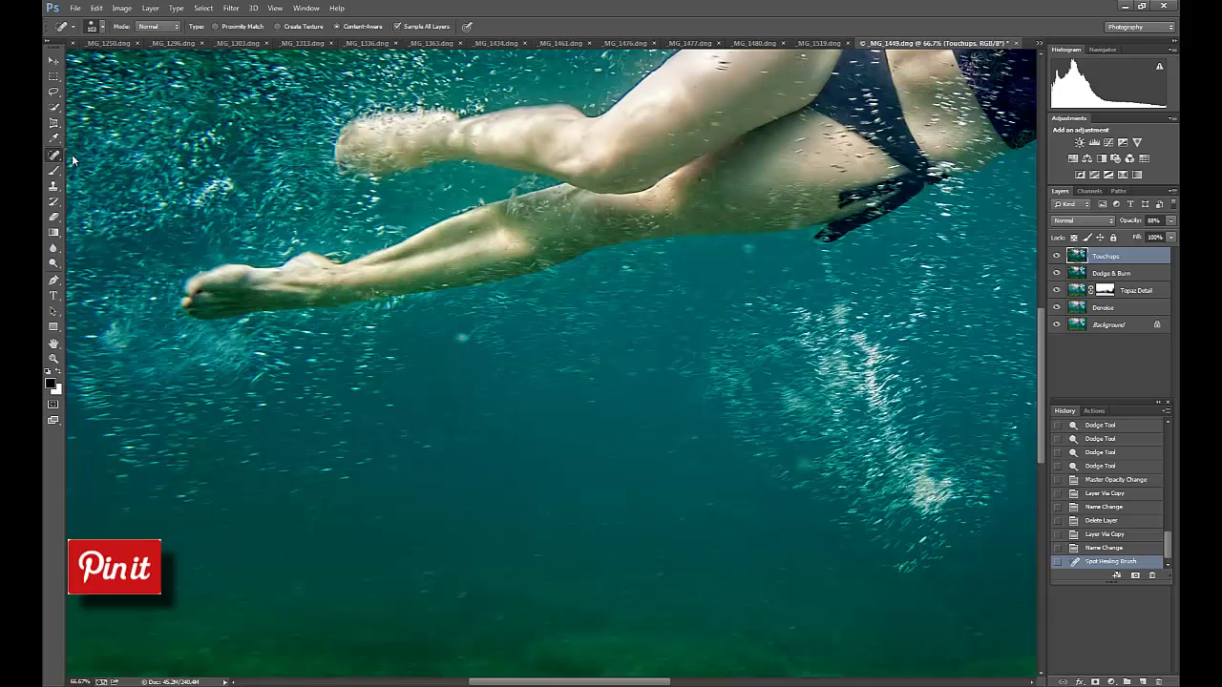
{"action": "right_click", "coordinate": [56, 156]}
{"action": "left_click", "coordinate": [101, 156]}
{"action": "key", "text": "bracketleft"}
{"action": "key", "text": "bracketleft"}
{"action": "key", "text": "bracketleft"}
{"action": "left_click", "coordinate": [450, 426]}
- Review the healing brush's size and hardness settings and heal more spots in the dark water beneath the swimmer's feet
{"action": "key", "text": "bracketright"}
{"action": "key", "text": "bracketright"}
{"action": "key", "text": "bracketright"}
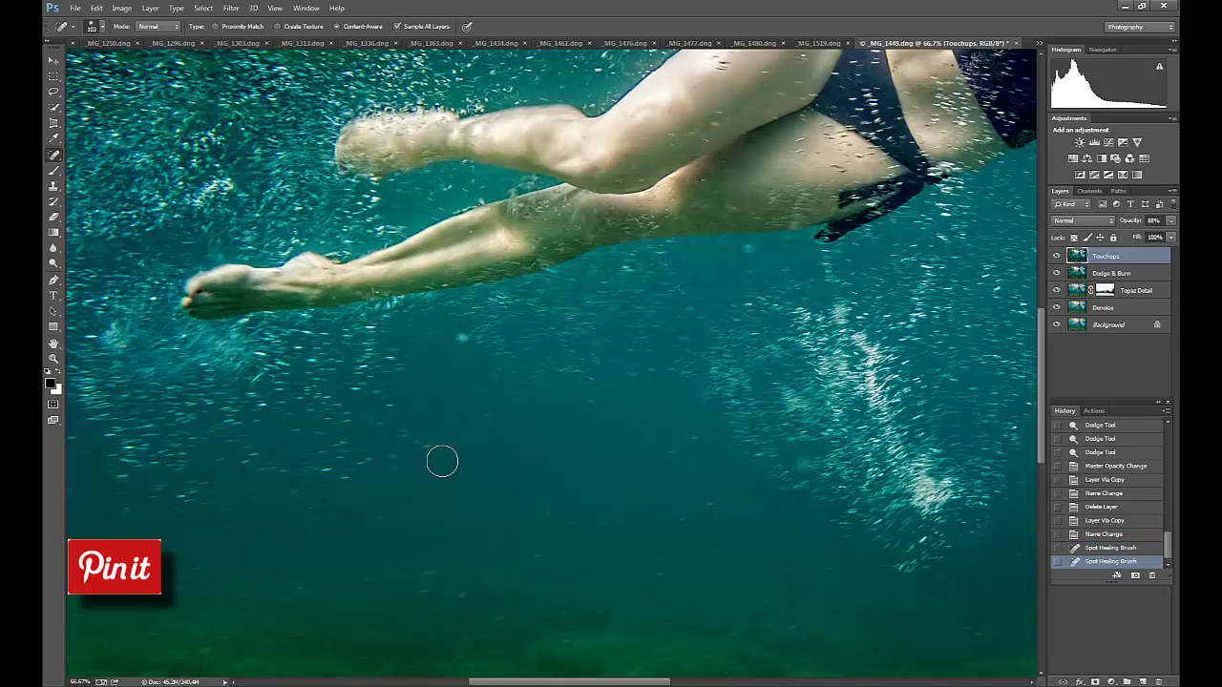
{"action": "right_click", "coordinate": [417, 467]}
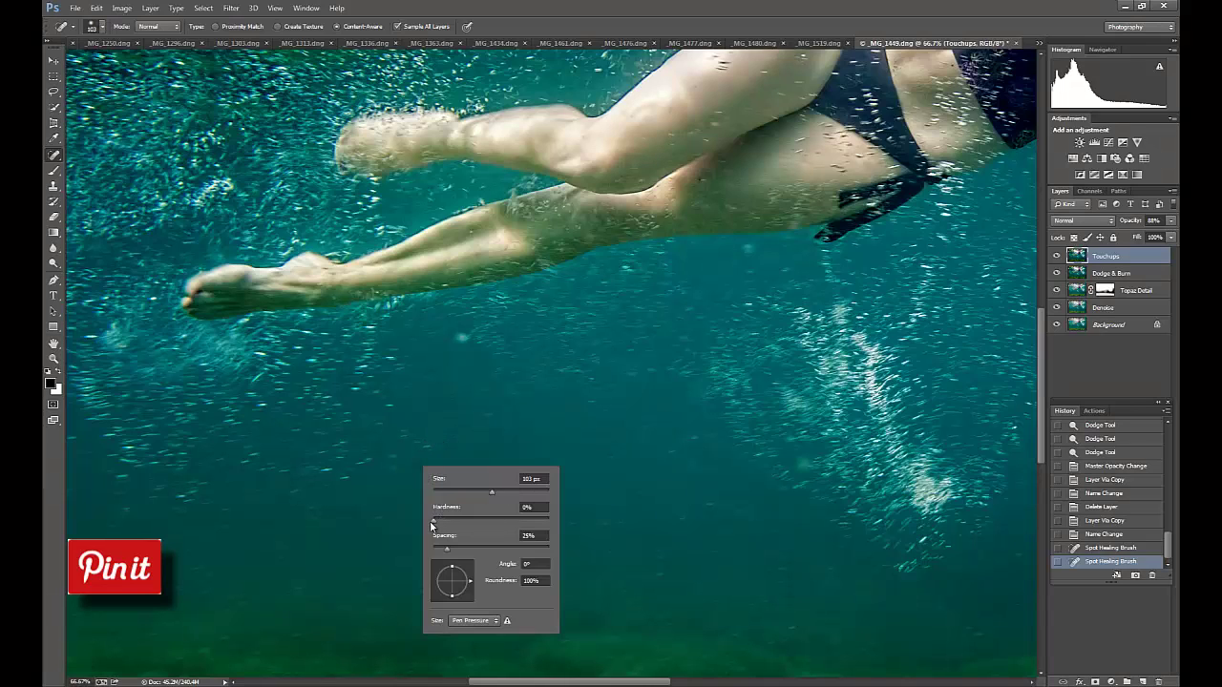
{"action": "left_click", "coordinate": [404, 465]}
{"action": "left_click", "coordinate": [412, 464]}
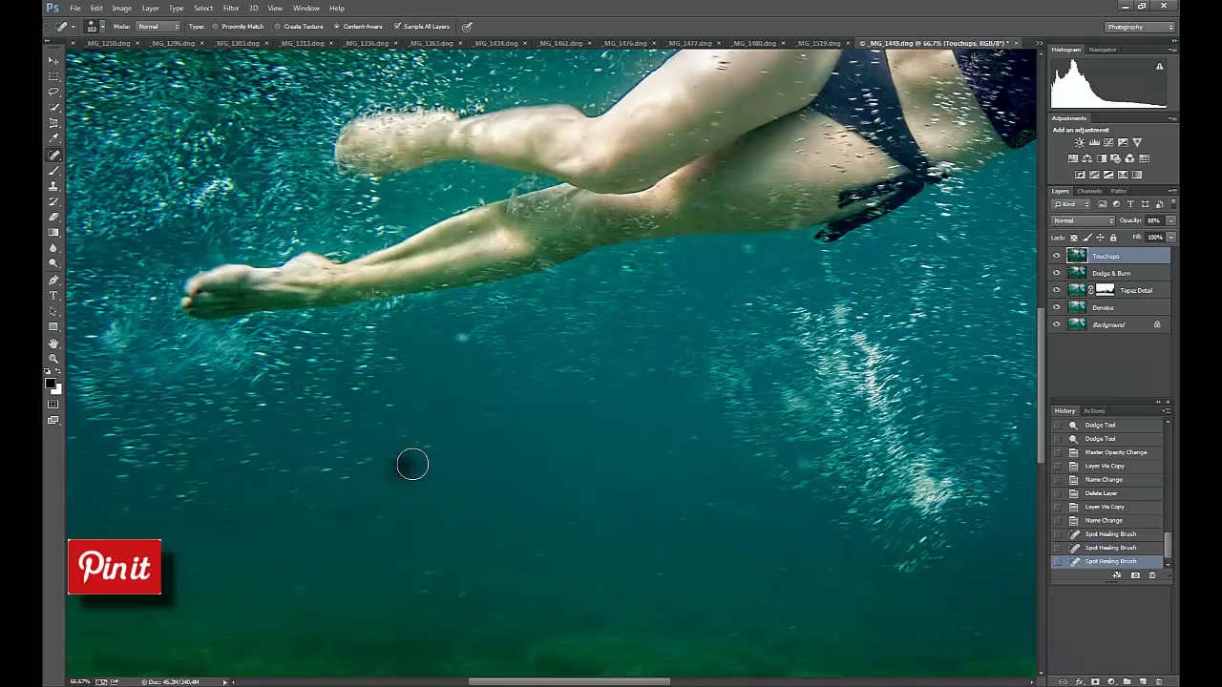
{"action": "left_click", "coordinate": [427, 467]}
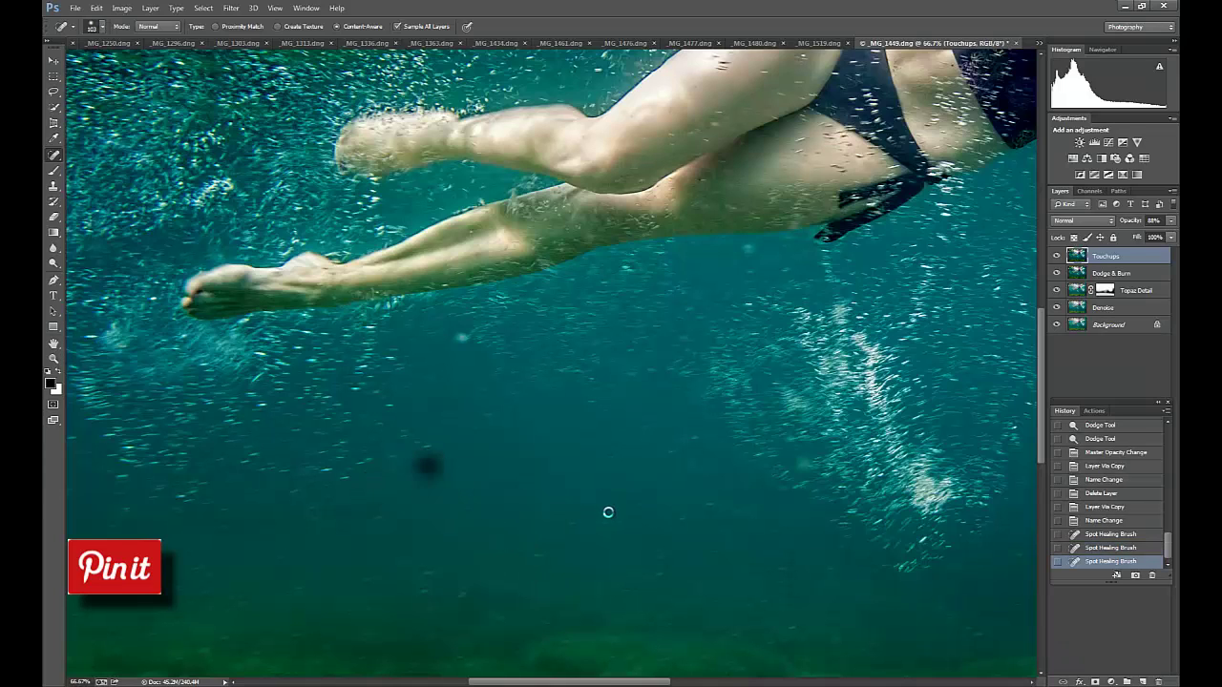
- Heal the stray specks in the water around the swimmer's outstretched hand
{"action": "left_click_drag", "start_coordinate": [793, 518], "coordinate": [488, 480]}
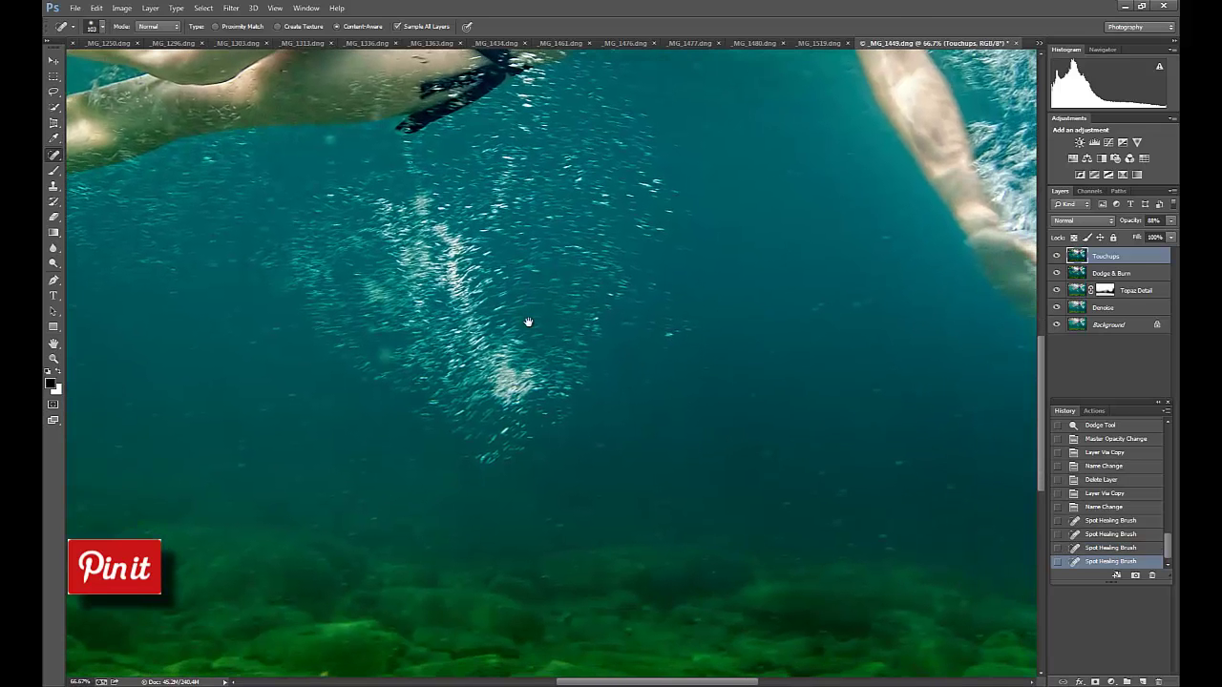
{"action": "scroll", "coordinate": [608, 341], "scroll_direction": "right", "scroll_amount": 5}
{"action": "scroll", "coordinate": [395, 359], "scroll_direction": "right", "scroll_amount": 5}
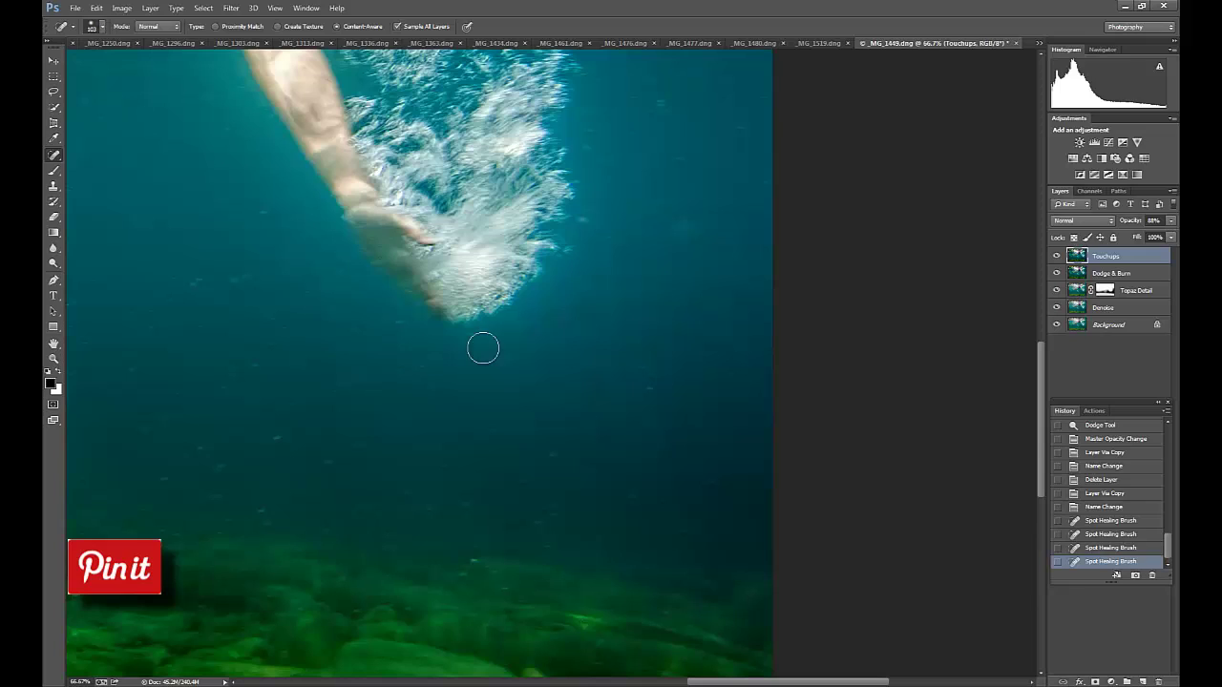
{"action": "left_click", "coordinate": [580, 309]}
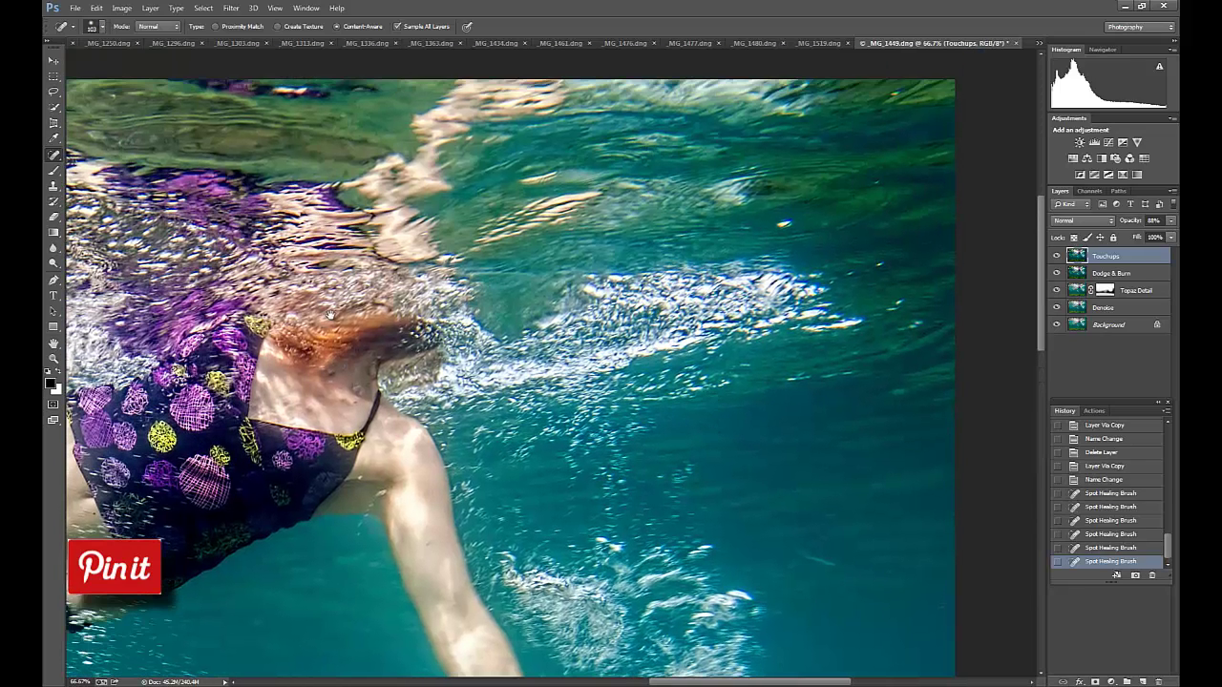
- Reshape the lower hem of the swimmer's top with Liquify's Push Left tool at brush size 330
{"action": "scroll", "coordinate": [382, 305], "scroll_direction": "left", "scroll_amount": 8}
{"action": "scroll", "coordinate": [272, 334], "scroll_direction": "left", "scroll_amount": 6}
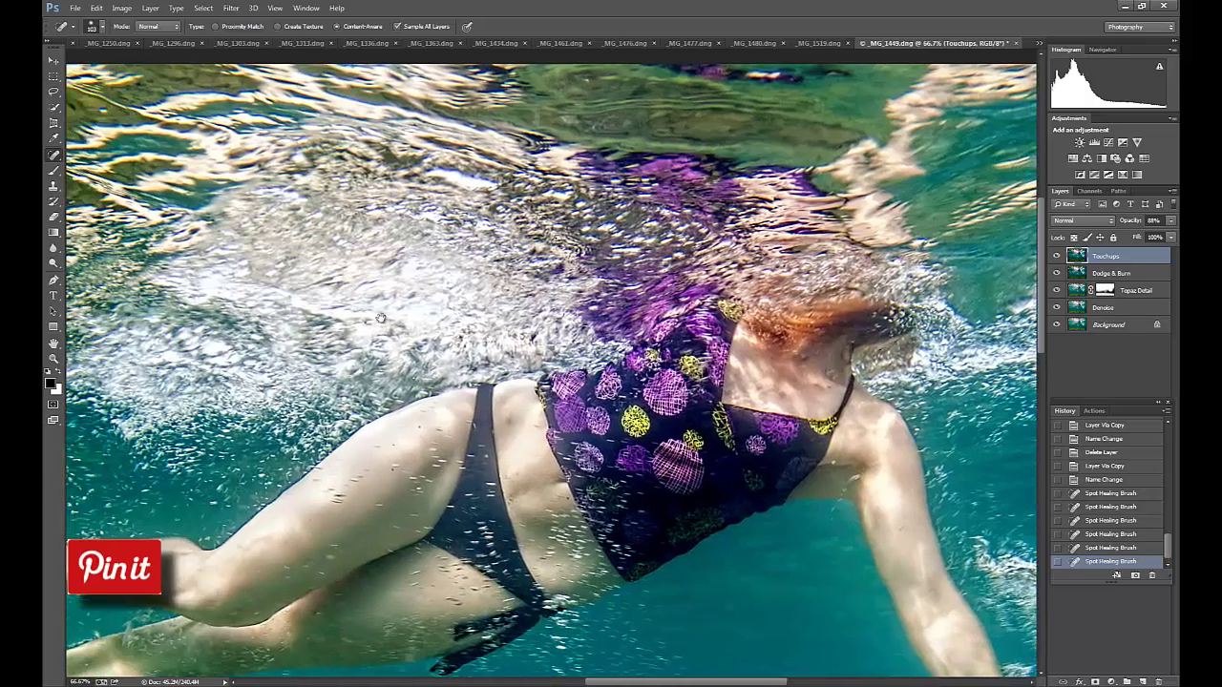
{"action": "scroll", "coordinate": [657, 360], "scroll_direction": "down", "scroll_amount": 1}
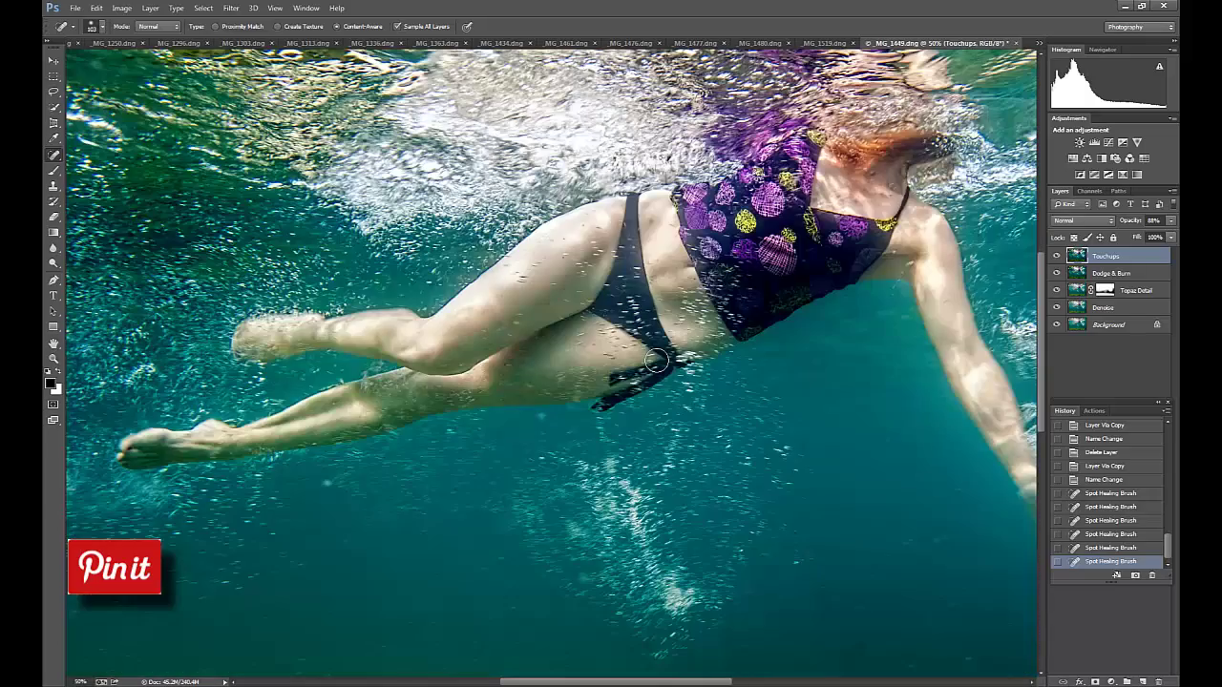
{"action": "scroll", "coordinate": [657, 360], "scroll_direction": "down", "scroll_amount": 1}
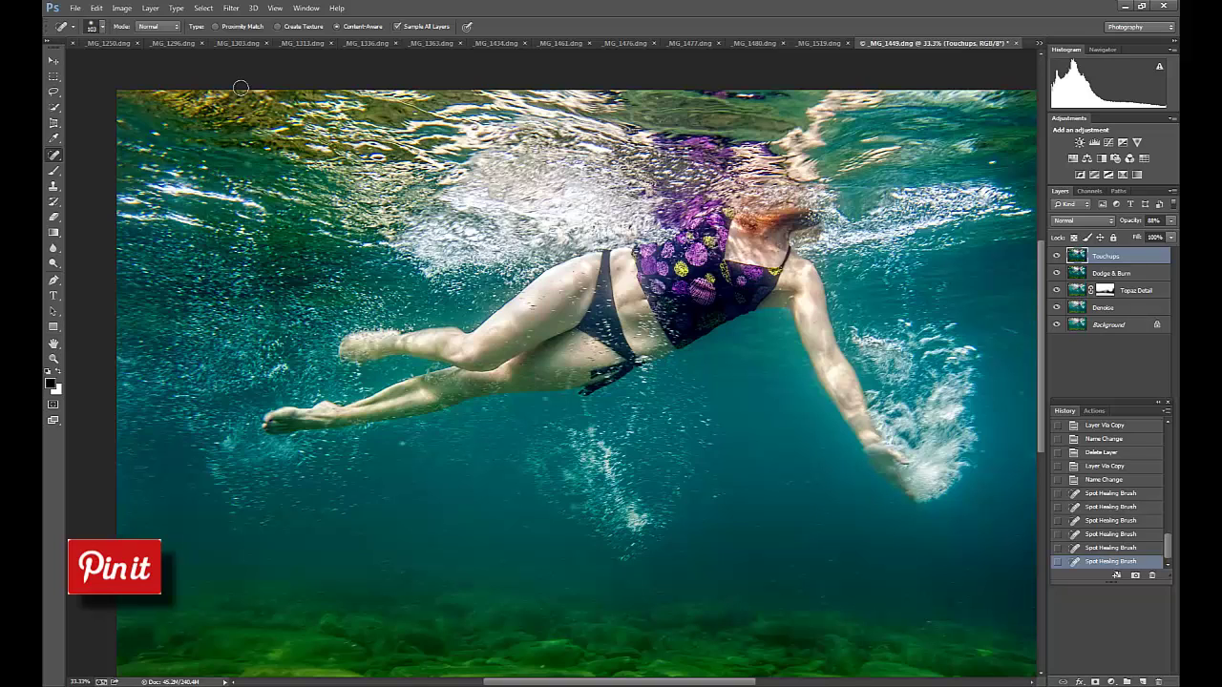
{"action": "left_click", "coordinate": [230, 10]}
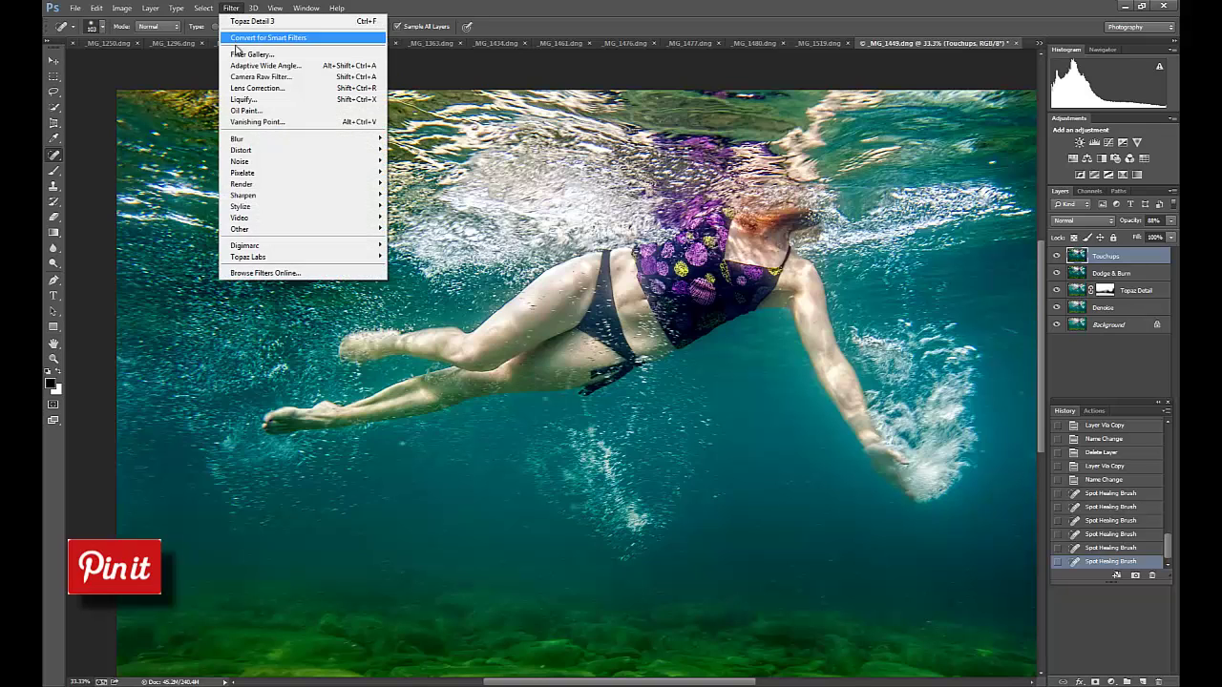
{"action": "left_click", "coordinate": [239, 100]}
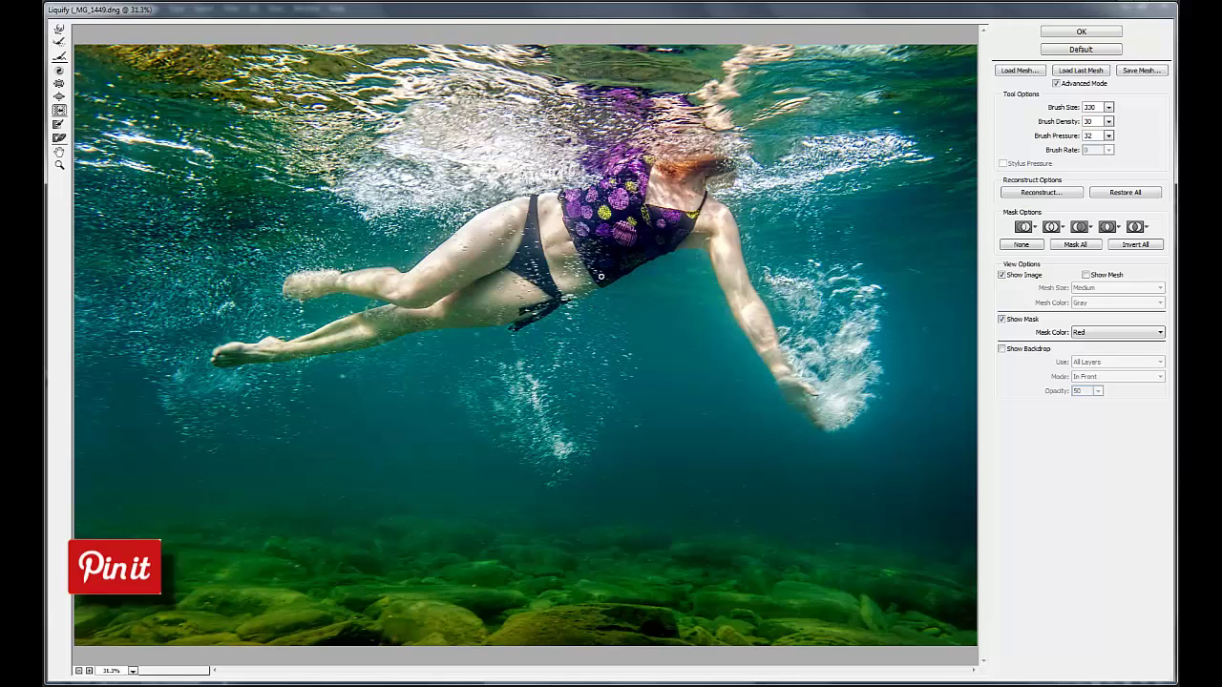
{"action": "scroll", "coordinate": [601, 277], "scroll_direction": "up", "scroll_amount": 2}
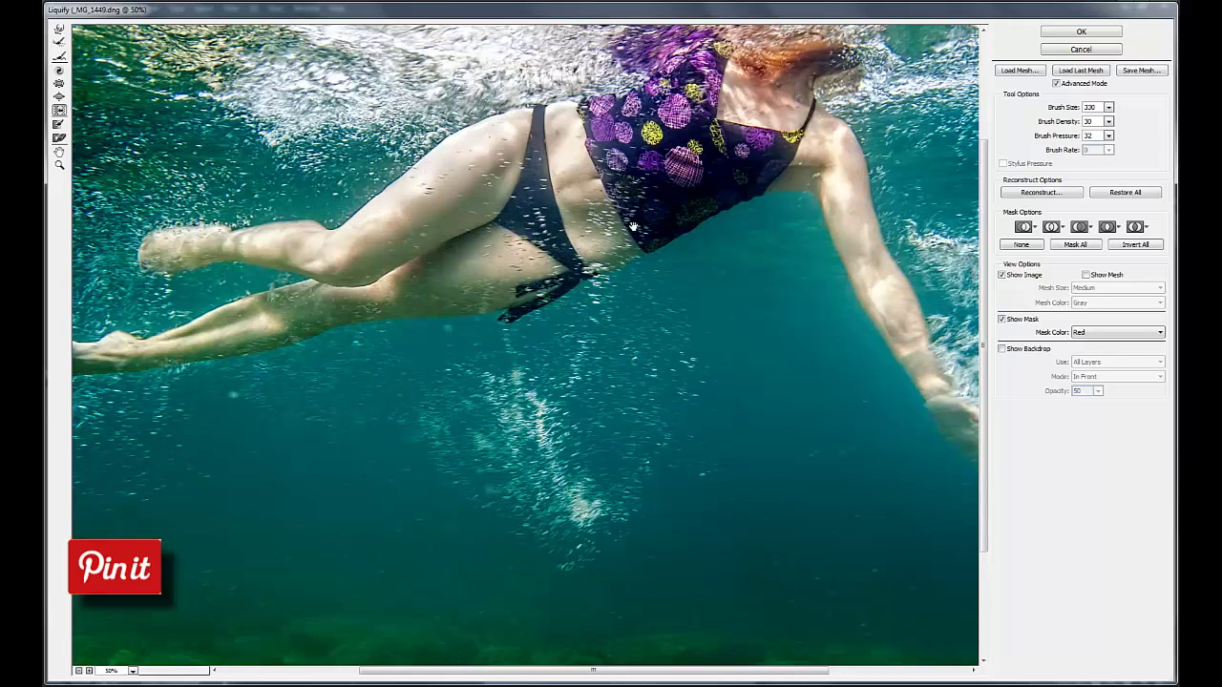
{"action": "left_click_drag", "start_coordinate": [634, 229], "coordinate": [651, 361]}
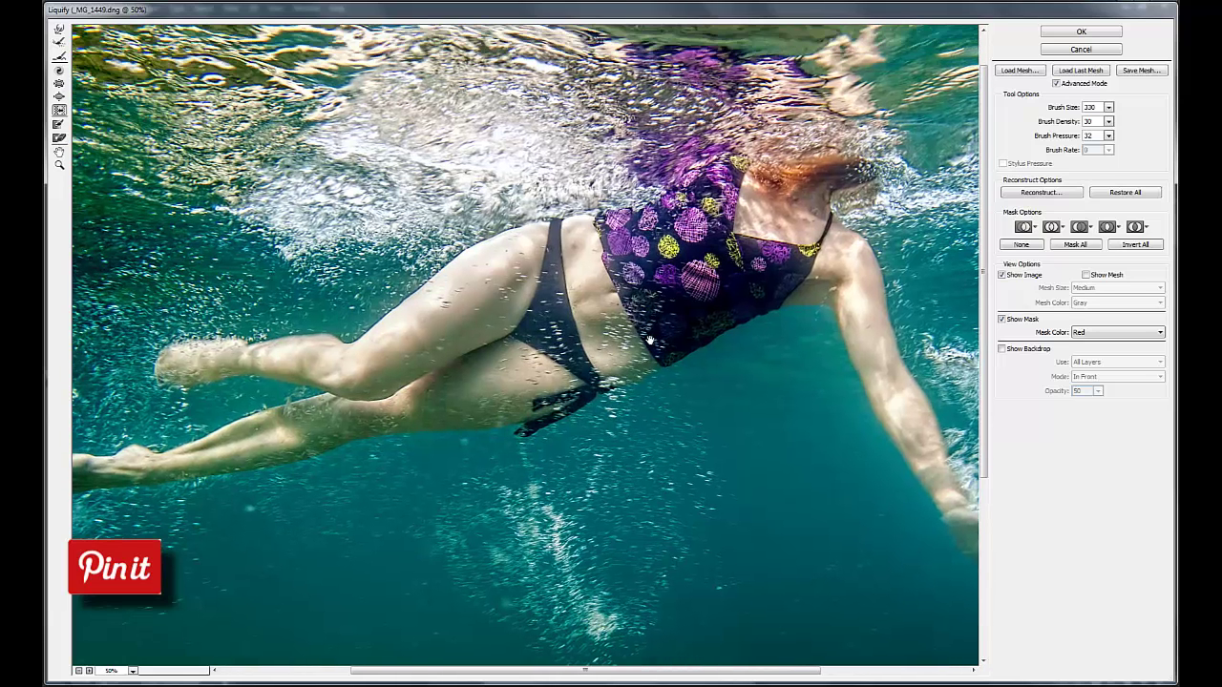
{"action": "left_click", "coordinate": [59, 110]}
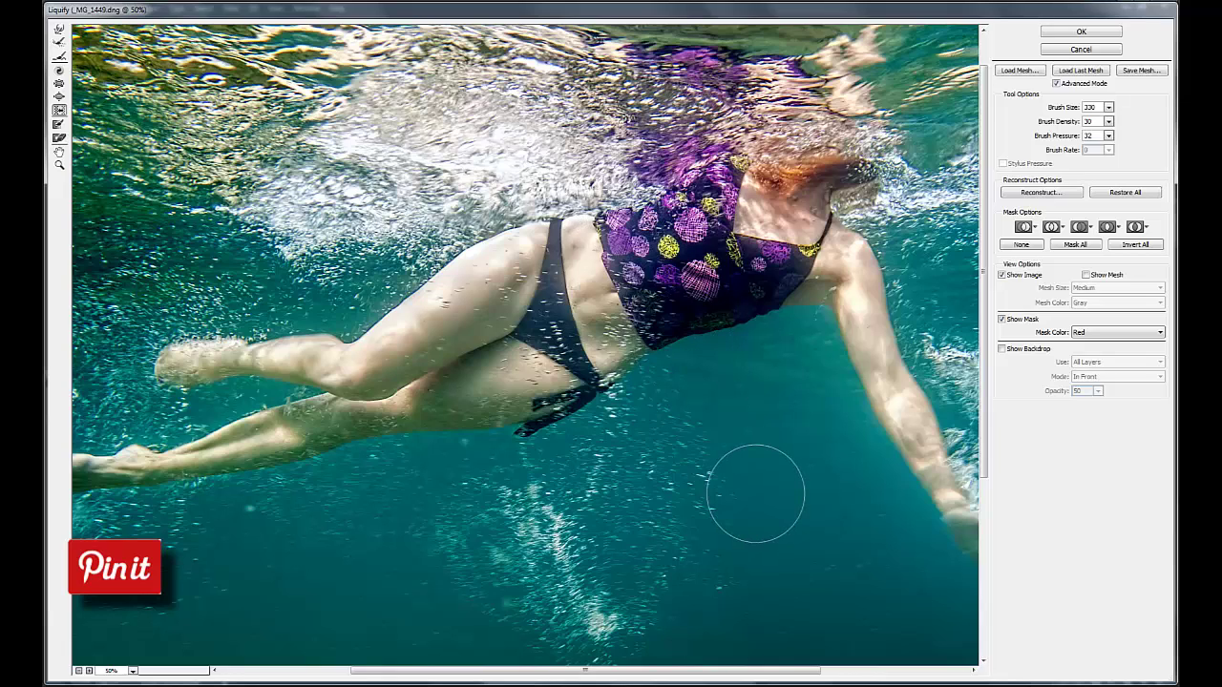
{"action": "left_click", "coordinate": [1080, 31]}
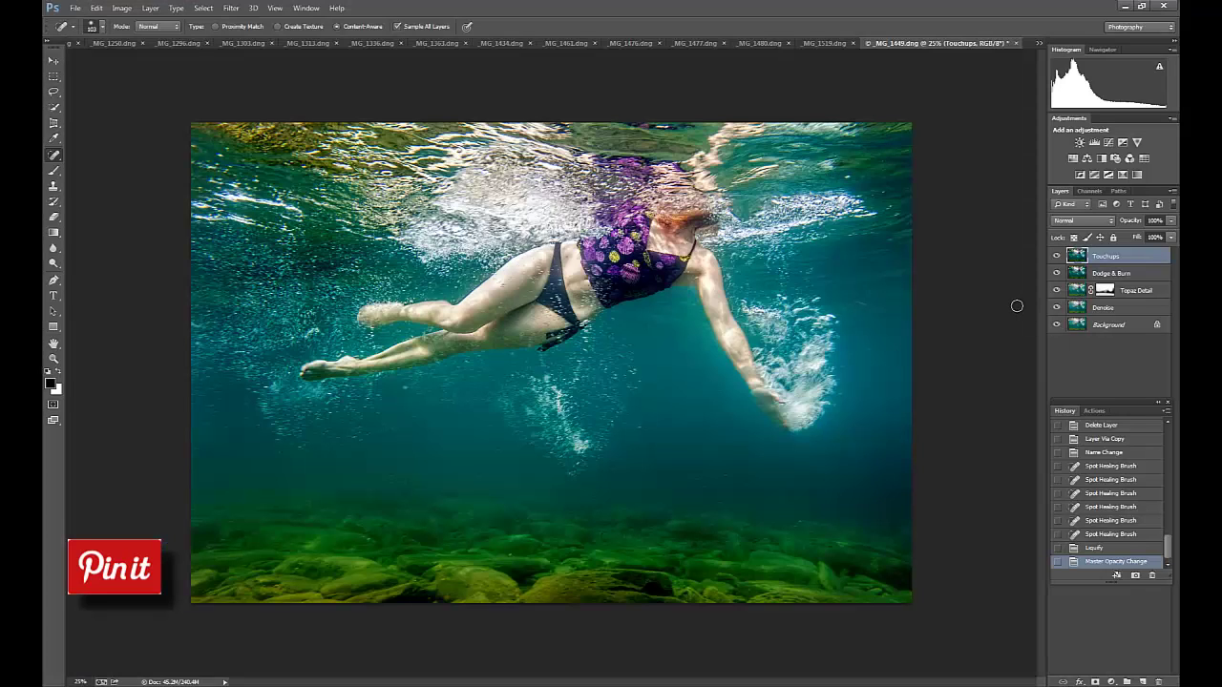
- Compare the photo with the Touchups layer hidden and shown
{"action": "left_click", "coordinate": [1056, 256]}
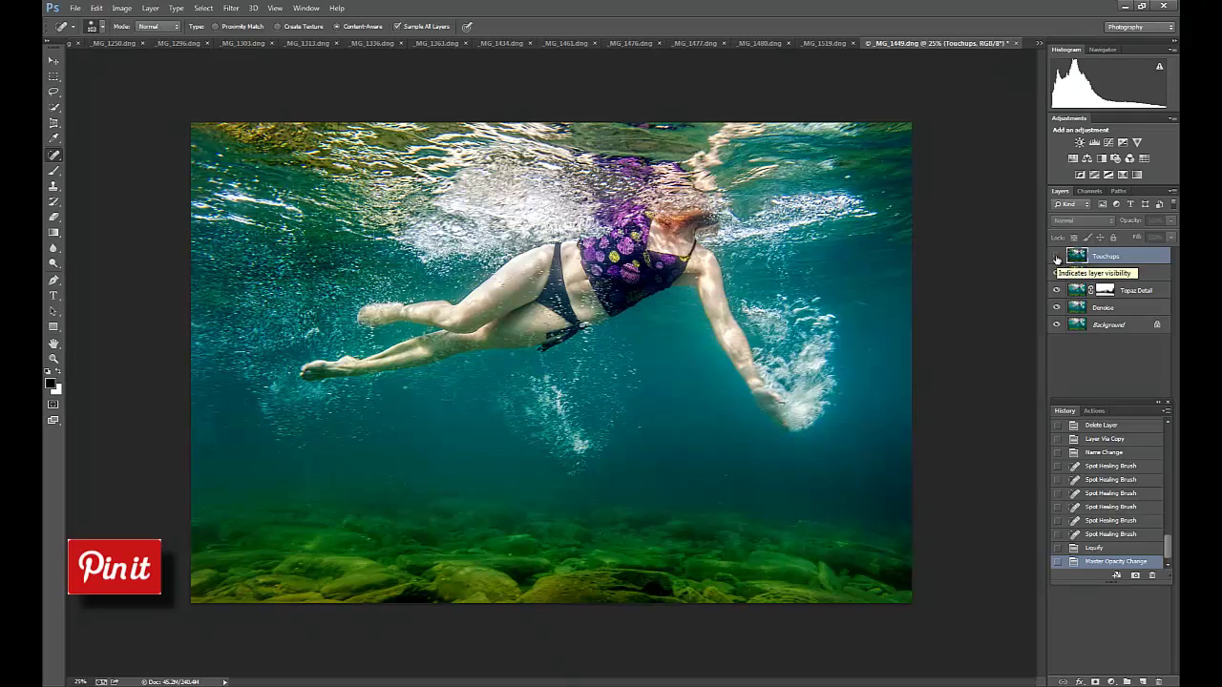
{"action": "left_click", "coordinate": [1057, 256]}
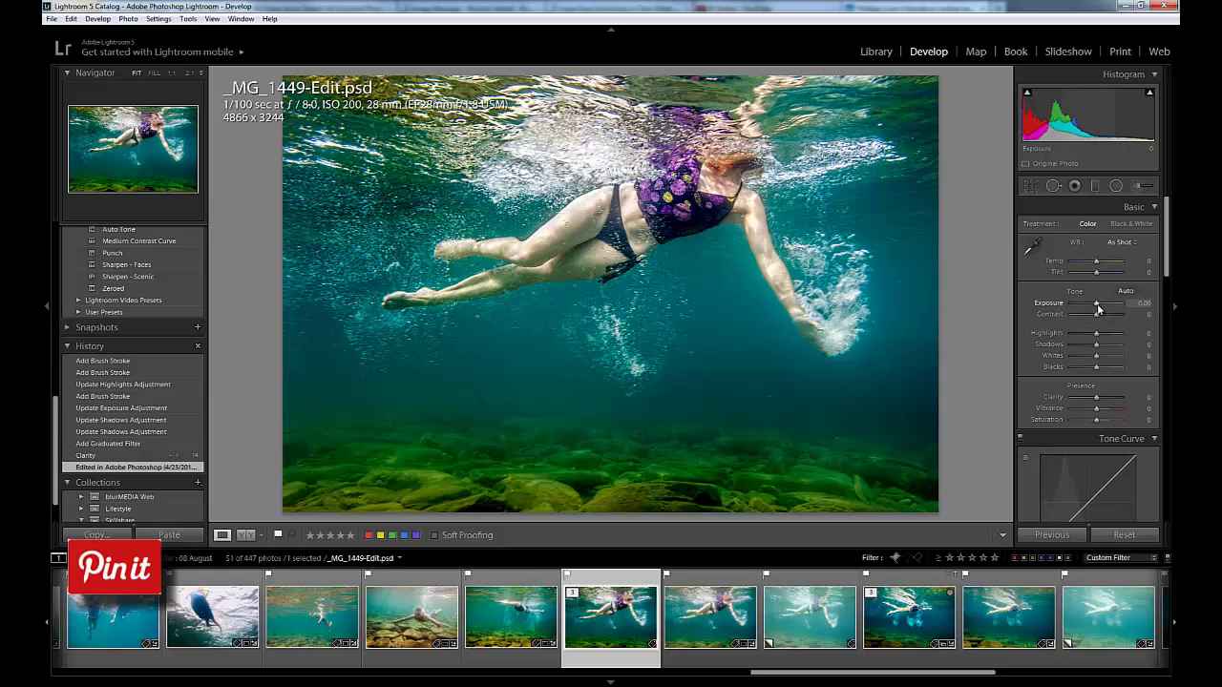
- In Lightroom, try a lower exposure on _MG_1449-Edit.psd, reset it, and set Clarity to +10
{"action": "left_click_drag", "start_coordinate": [1096, 308], "coordinate": [1096, 309]}
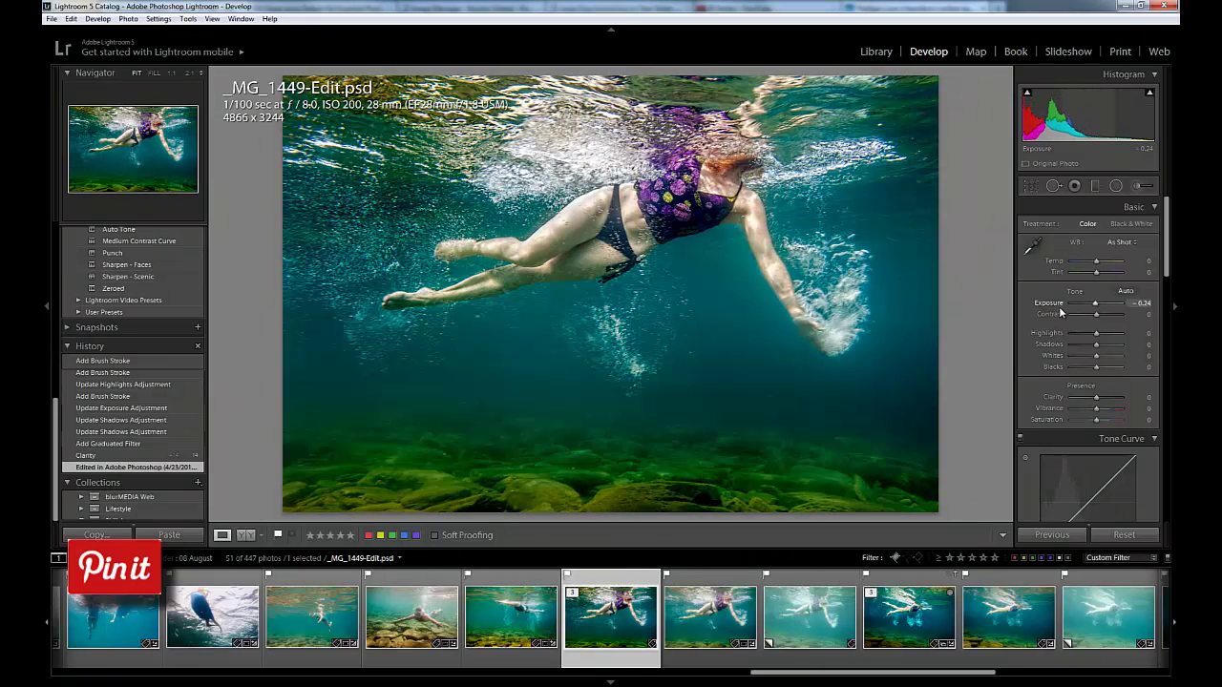
{"action": "double_click", "coordinate": [1054, 303]}
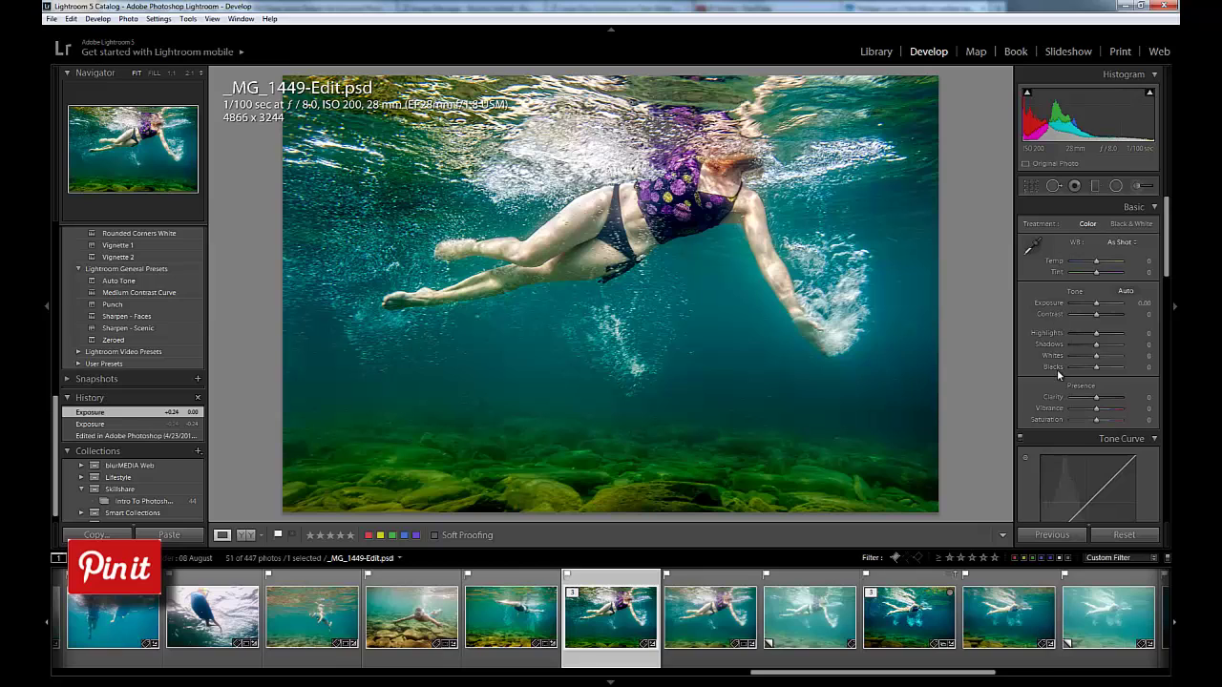
{"action": "scroll", "coordinate": [1057, 369], "scroll_direction": "down", "scroll_amount": 2}
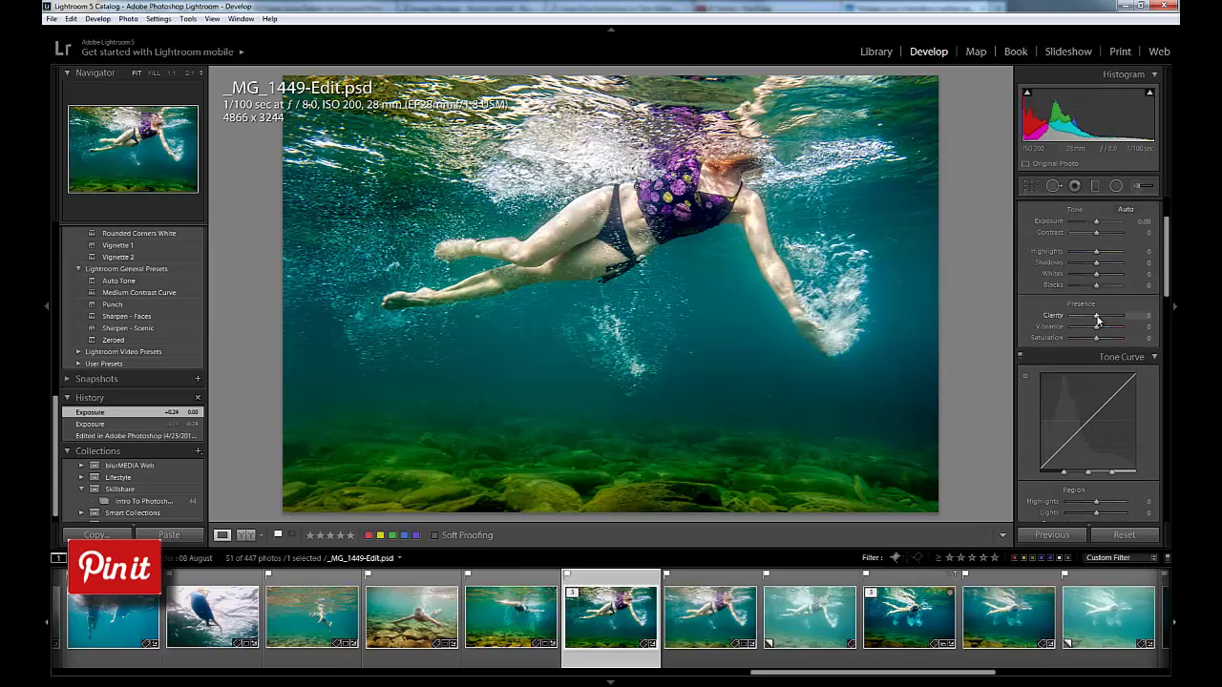
{"action": "left_click_drag", "start_coordinate": [1099, 321], "coordinate": [1102, 316]}
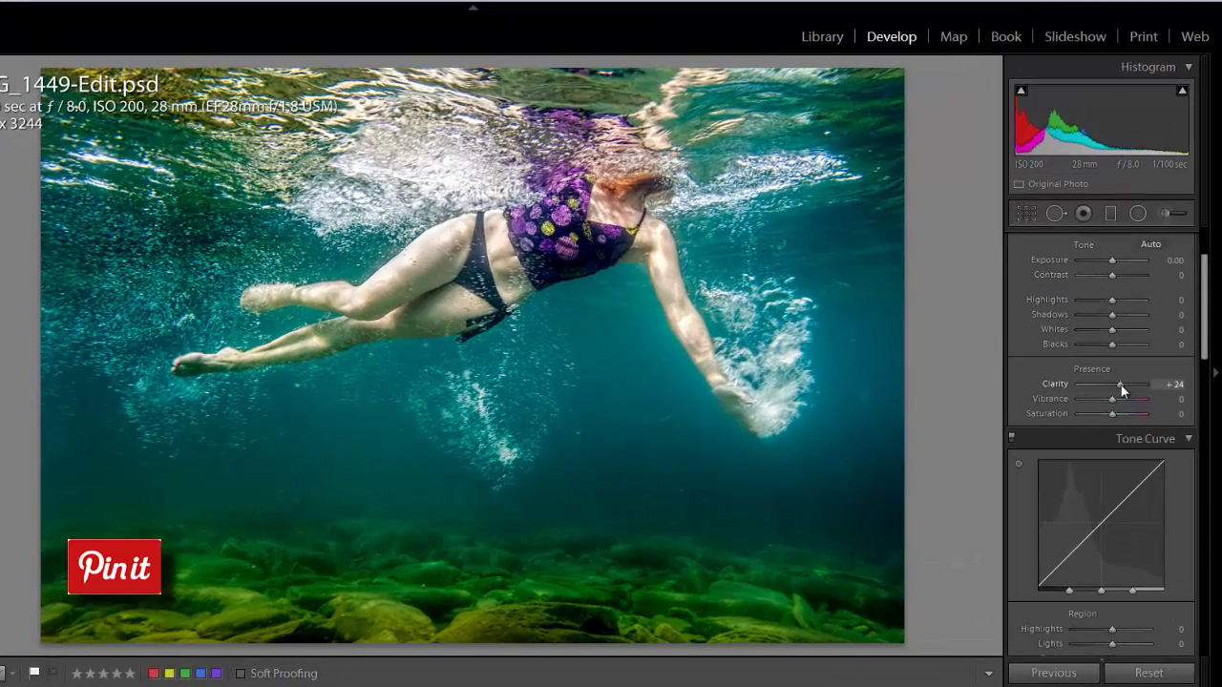
{"action": "left_click_drag", "start_coordinate": [1121, 385], "coordinate": [1118, 384]}
{"action": "mouse_move", "coordinate": [1118, 385]}
{"action": "left_mouse_down"}
{"action": "mouse_move", "coordinate": [1151, 385]}
{"action": "mouse_move", "coordinate": [1115, 385]}
{"action": "left_mouse_up"}
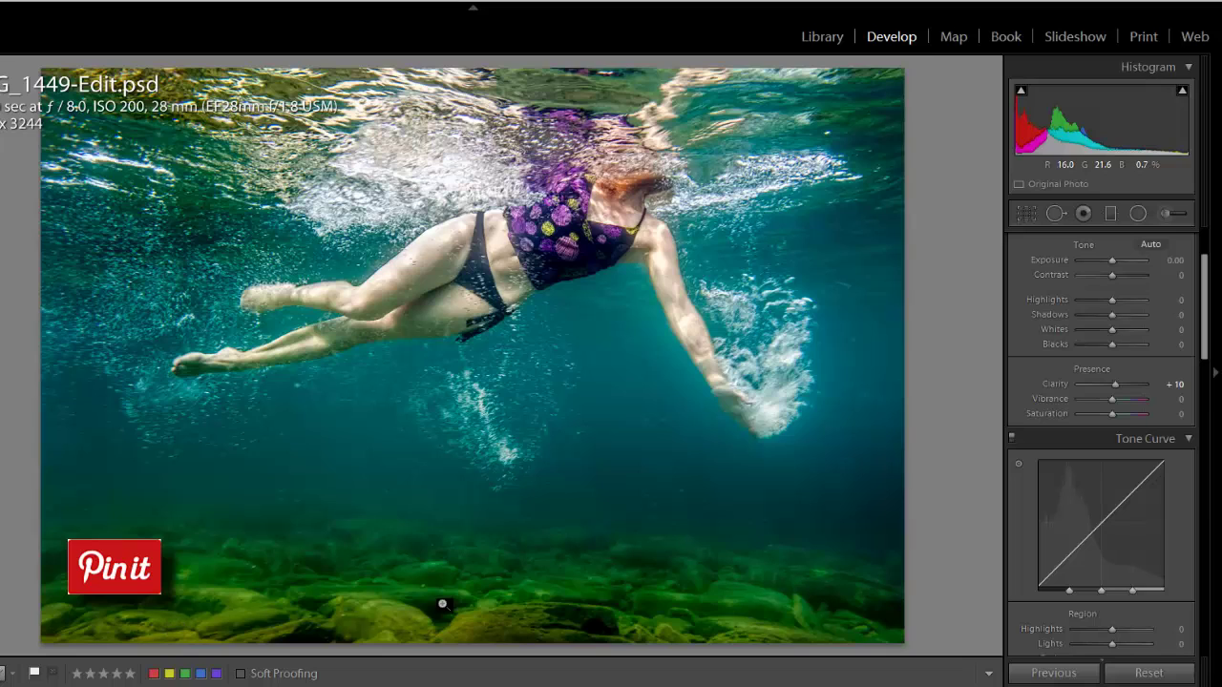
- Add a graduated filter rising from the photo's bottom edge over the seabed and set its Exposure to -0.78
{"action": "left_click", "coordinate": [1110, 214]}
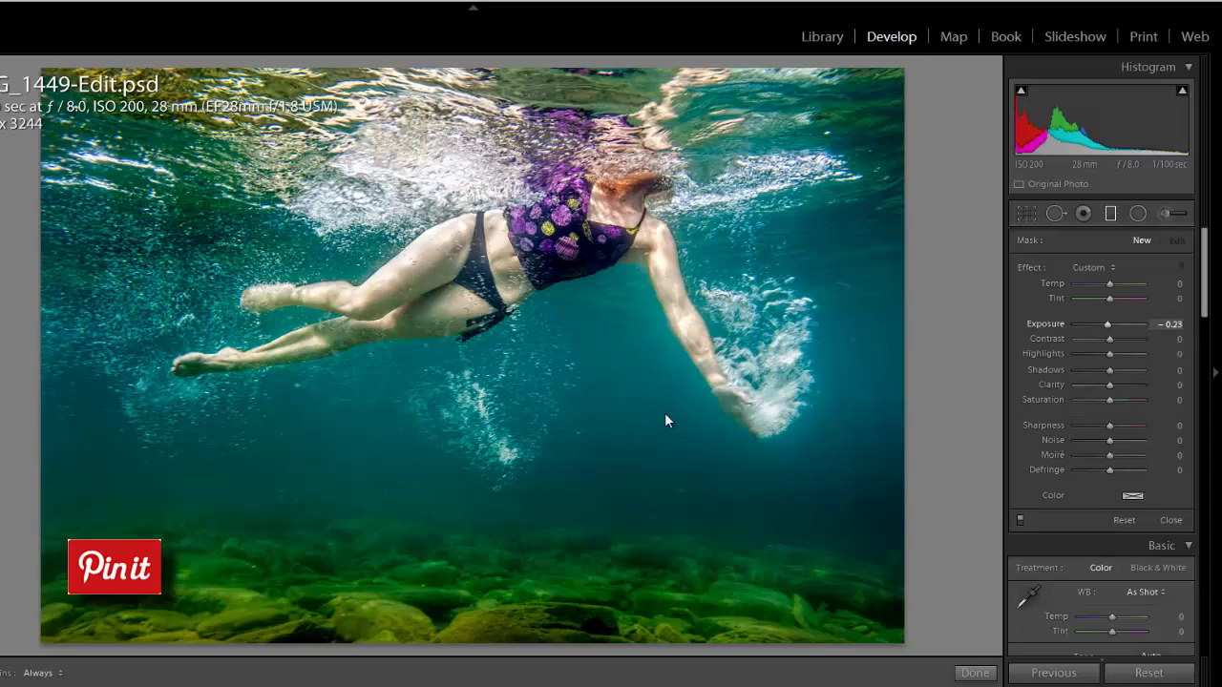
{"action": "left_click_drag", "start_coordinate": [415, 648], "coordinate": [416, 481]}
{"action": "left_click_drag", "start_coordinate": [415, 471], "coordinate": [420, 439]}
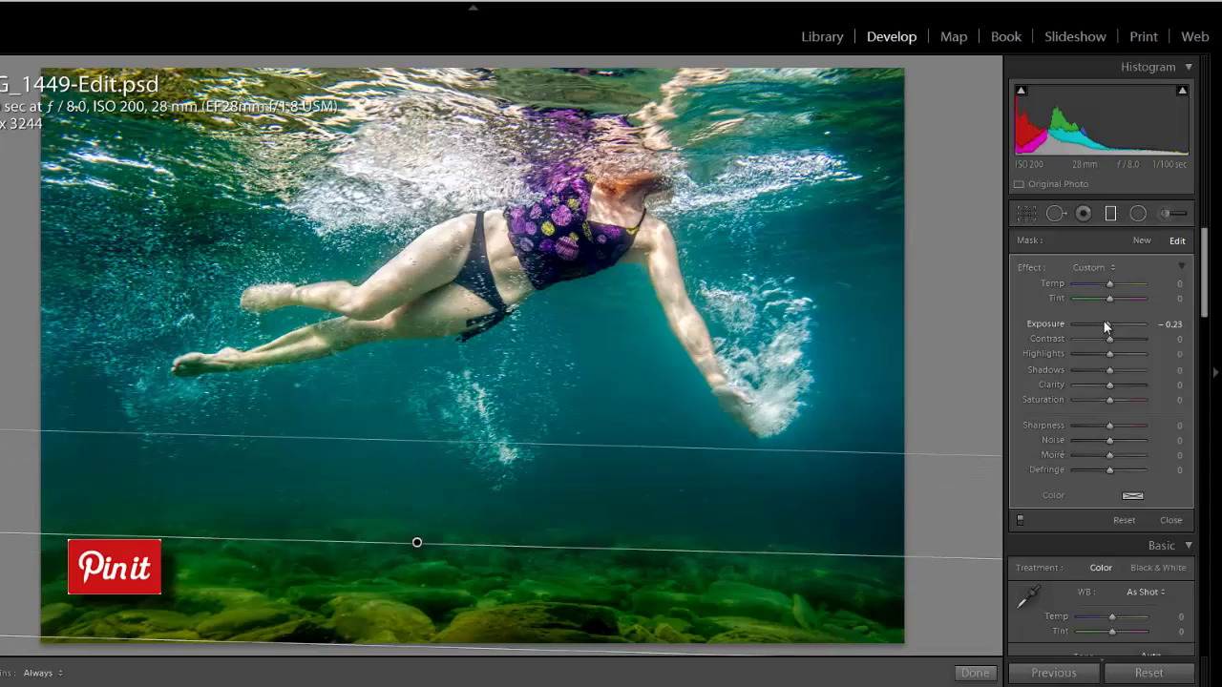
{"action": "left_click_drag", "start_coordinate": [1103, 321], "coordinate": [1105, 328]}
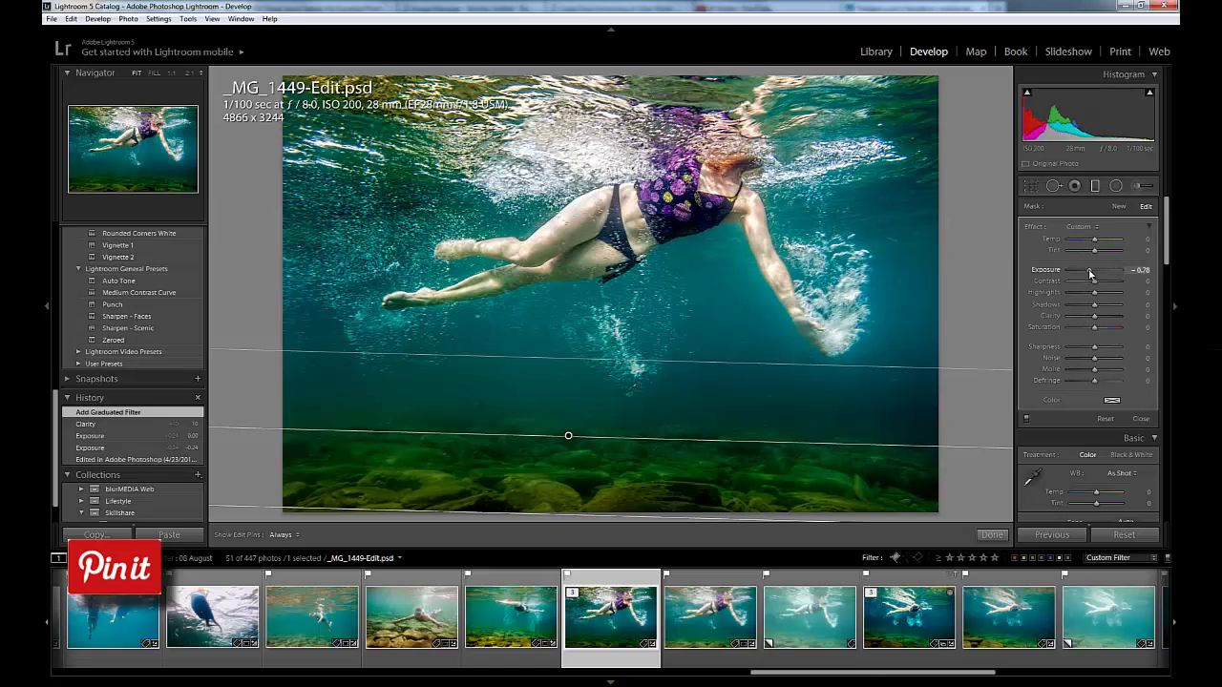
{"action": "left_click_drag", "start_coordinate": [1091, 274], "coordinate": [1090, 273]}
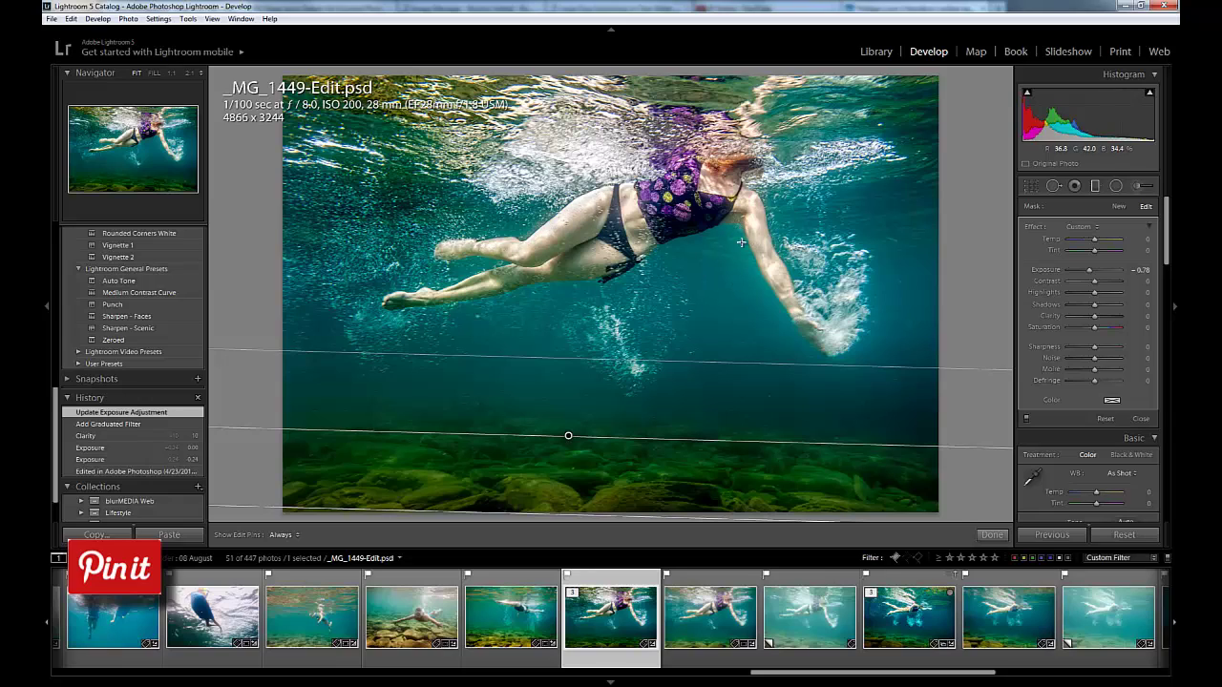
- Tone down the swimmer's legs, arm and midriff with a size 8.0 adjustment brush at Exposure -0.32 and Highlights -40
{"action": "left_click", "coordinate": [1134, 186]}
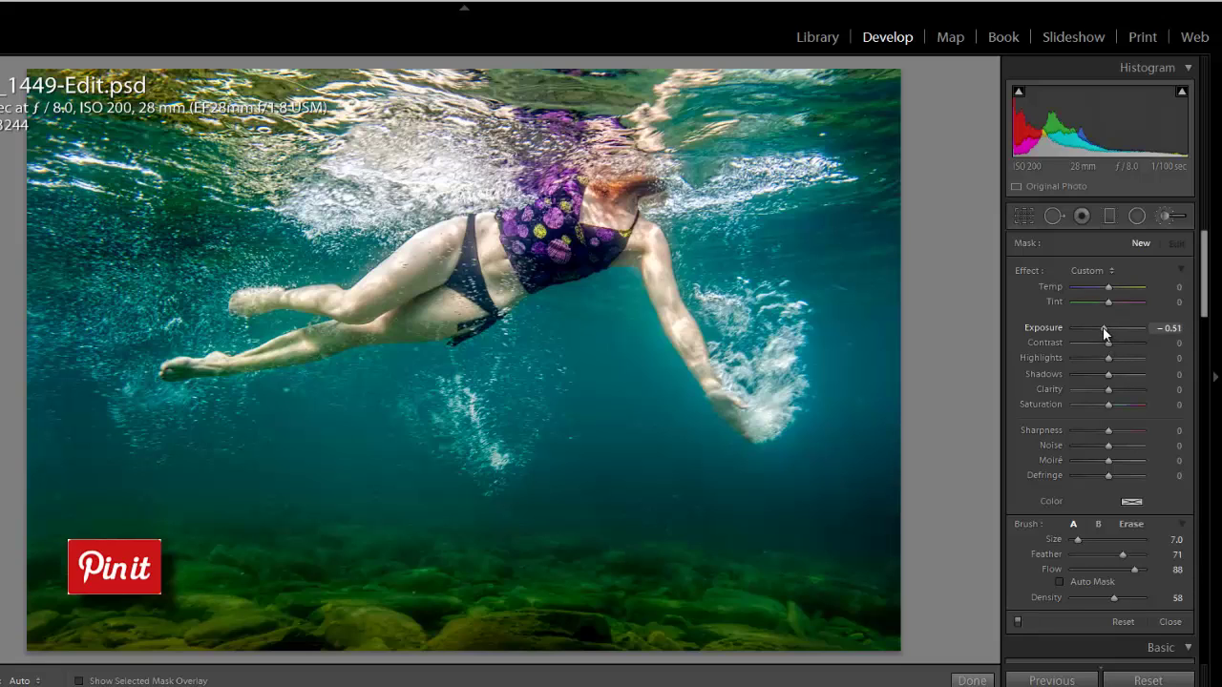
{"action": "left_click_drag", "start_coordinate": [1106, 325], "coordinate": [1104, 327]}
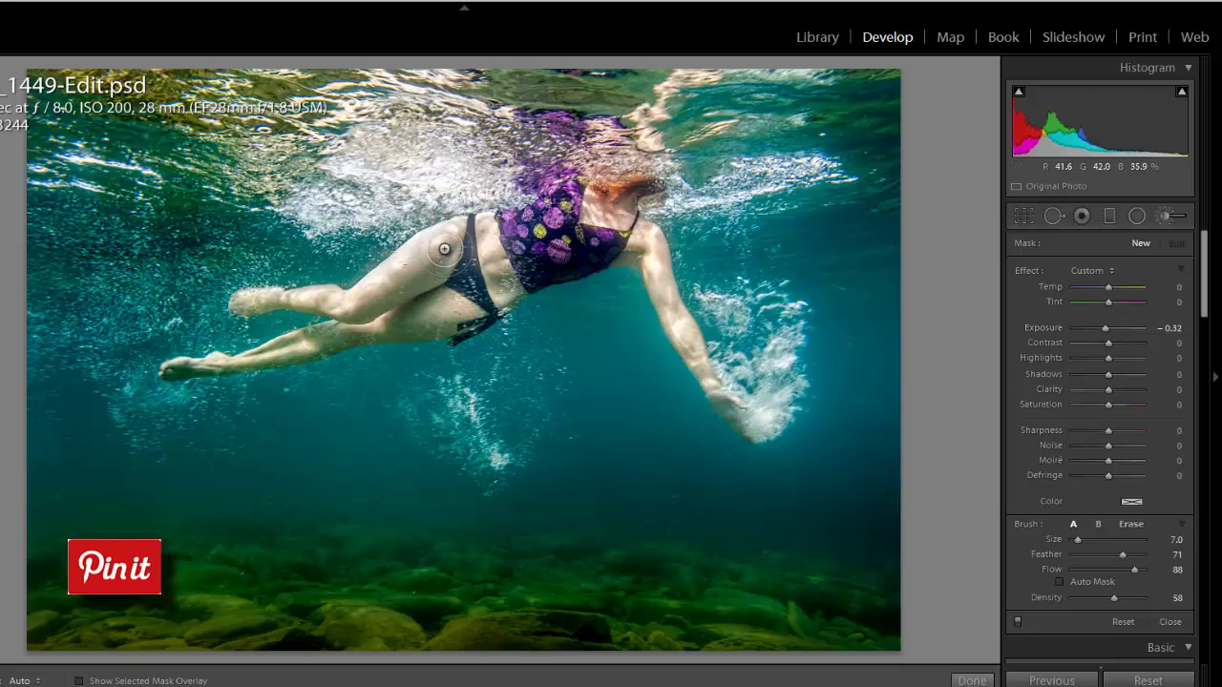
{"action": "key", "text": "bracketright"}
{"action": "key", "text": "h"}
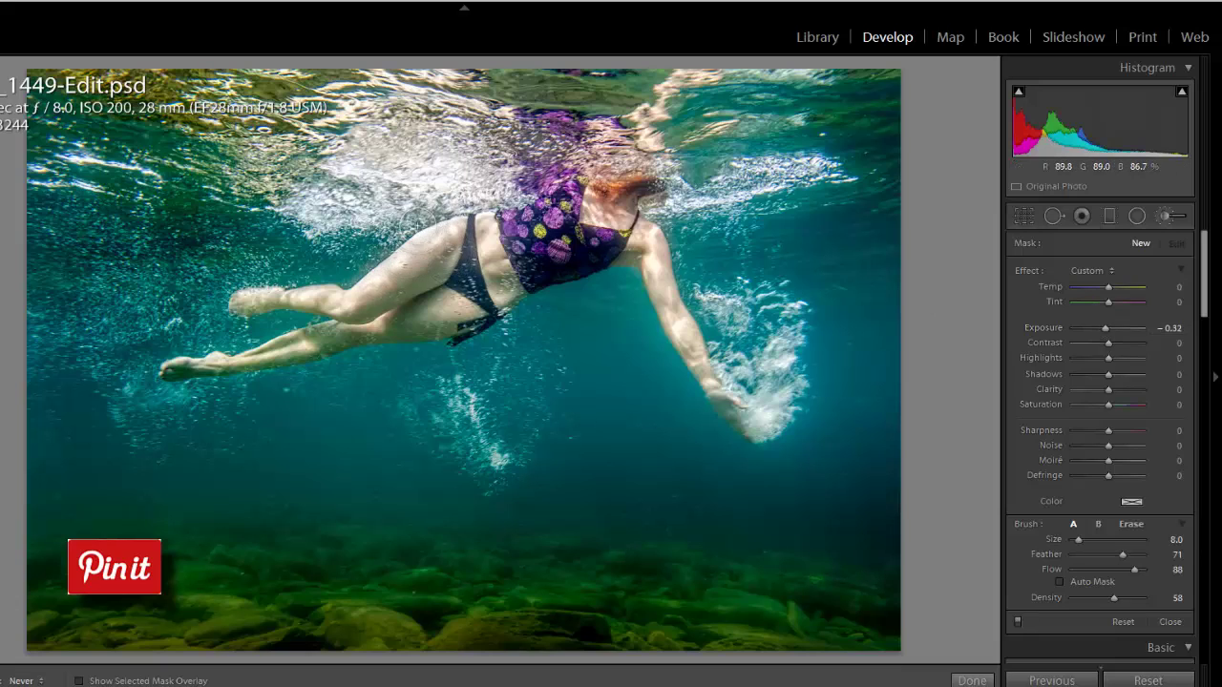
{"action": "mouse_move", "coordinate": [372, 279]}
{"action": "left_mouse_down"}
{"action": "mouse_move", "coordinate": [429, 237]}
{"action": "mouse_move", "coordinate": [383, 280]}
{"action": "mouse_move", "coordinate": [309, 287]}
{"action": "mouse_move", "coordinate": [400, 264]}
{"action": "mouse_move", "coordinate": [431, 235]}
{"action": "left_mouse_up"}
{"action": "mouse_move", "coordinate": [669, 296]}
{"action": "left_mouse_down"}
{"action": "mouse_move", "coordinate": [678, 288]}
{"action": "mouse_move", "coordinate": [704, 379]}
{"action": "mouse_move", "coordinate": [670, 302]}
{"action": "mouse_move", "coordinate": [743, 406]}
{"action": "left_mouse_up"}
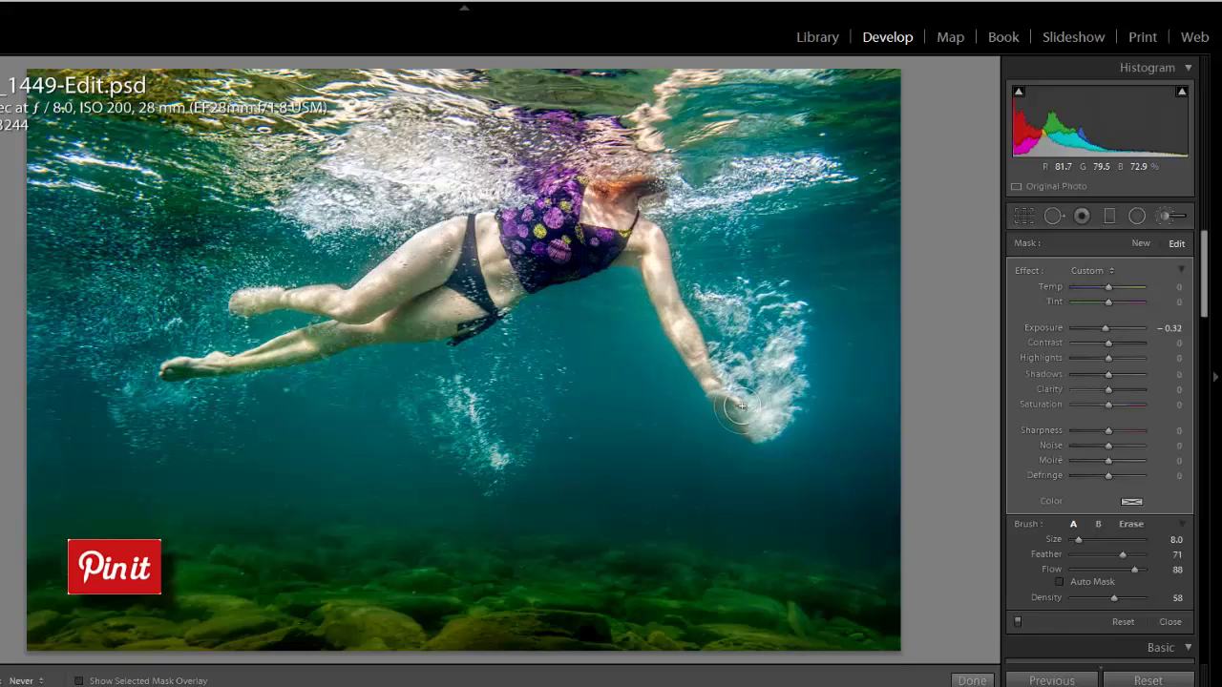
{"action": "mouse_move", "coordinate": [539, 274]}
{"action": "left_mouse_down"}
{"action": "mouse_move", "coordinate": [436, 242]}
{"action": "mouse_move", "coordinate": [442, 230]}
{"action": "mouse_move", "coordinate": [359, 283]}
{"action": "mouse_move", "coordinate": [453, 237]}
{"action": "left_mouse_up"}
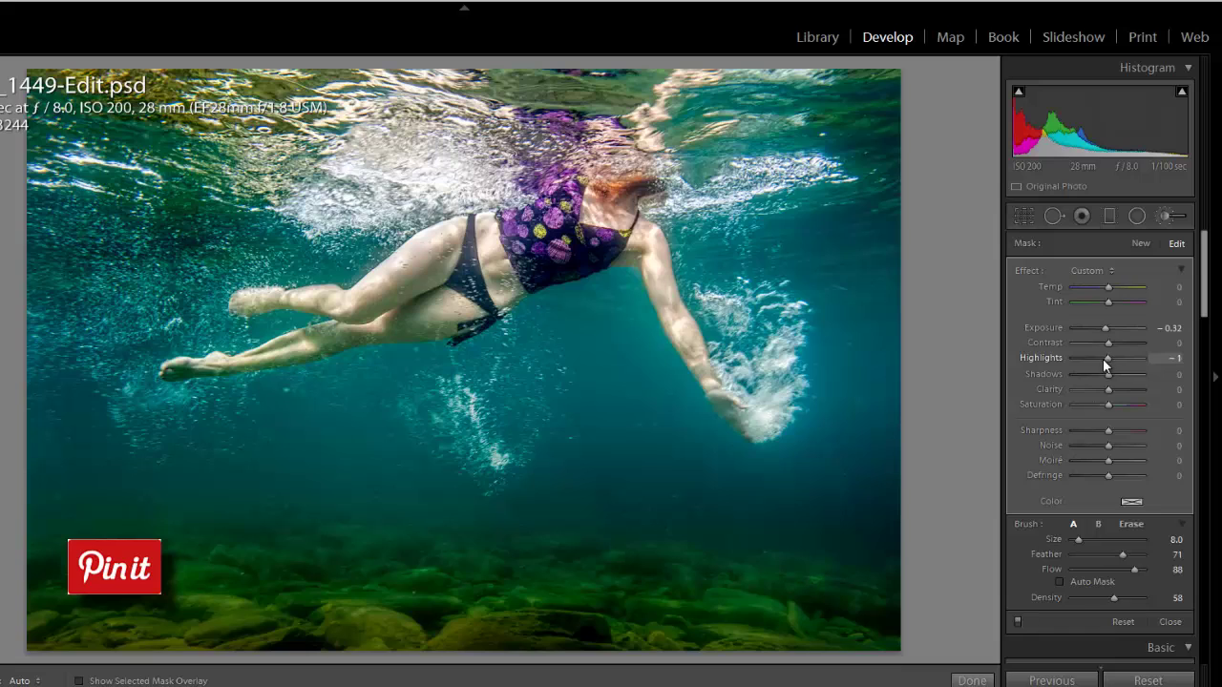
{"action": "left_click_drag", "start_coordinate": [1102, 358], "coordinate": [1094, 359]}
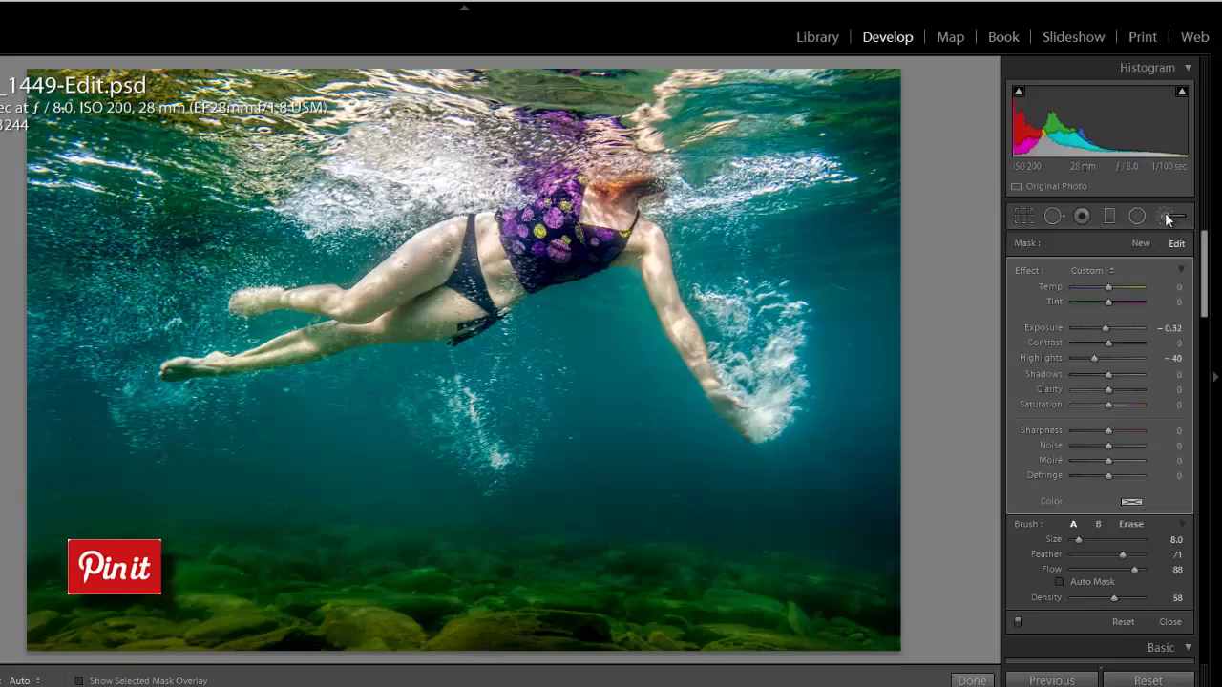
{"action": "key", "text": "k"}
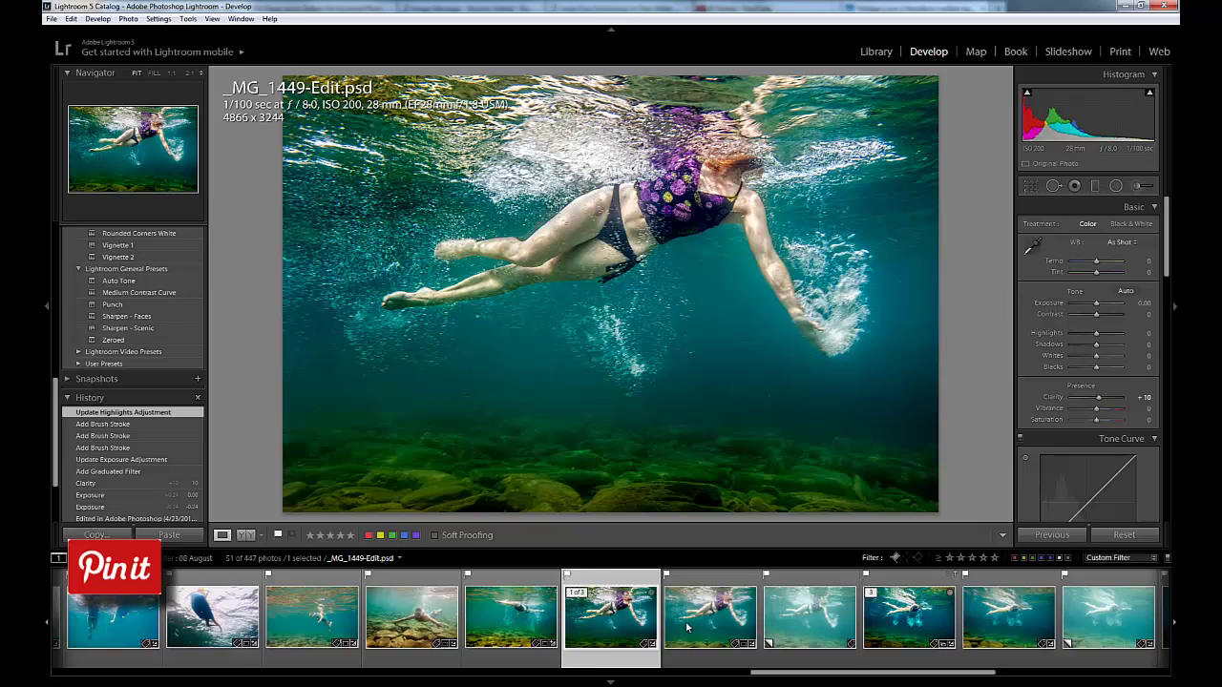
- Compare the unedited virtual copy of _MG_1449.dng with the Lightroom-corrected version and the final edit
{"action": "left_click", "coordinate": [806, 615]}
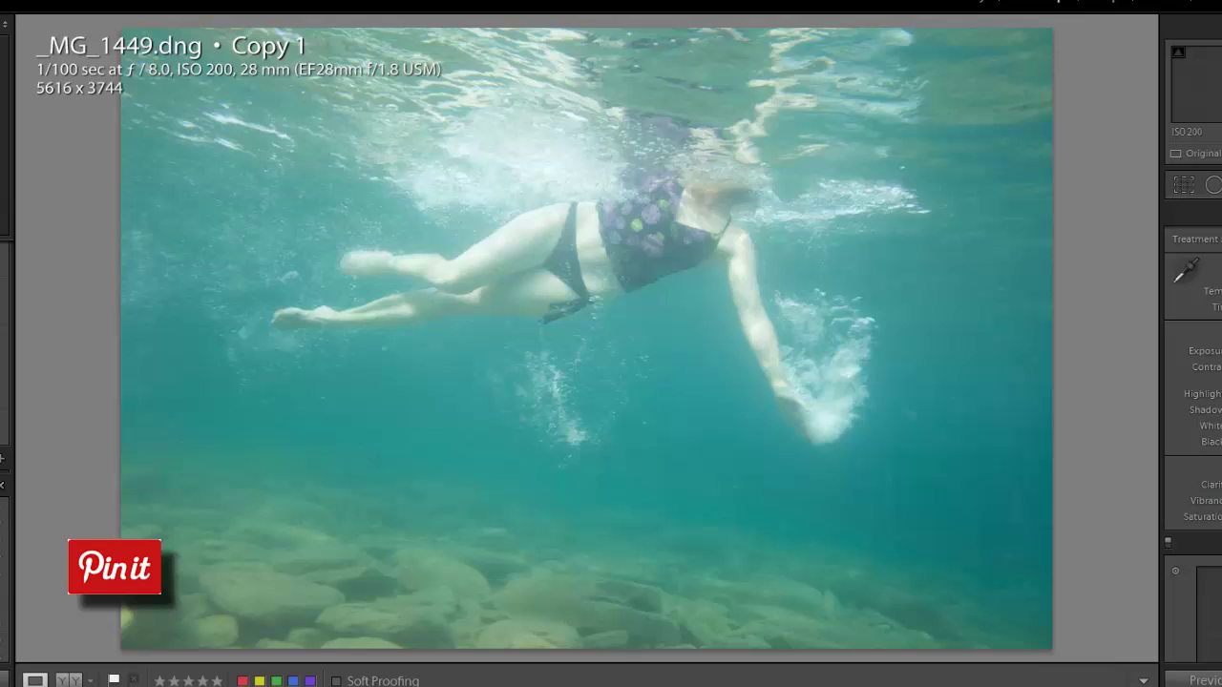
{"action": "key", "text": "Left"}
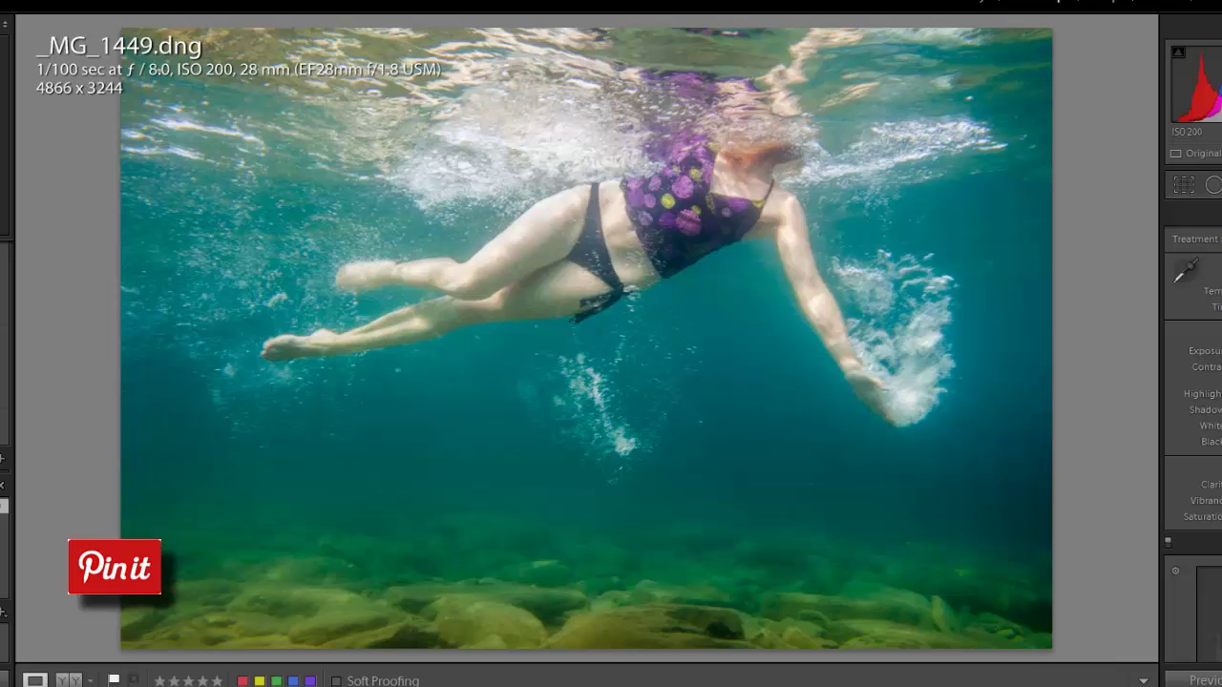
{"action": "key", "text": "Left"}
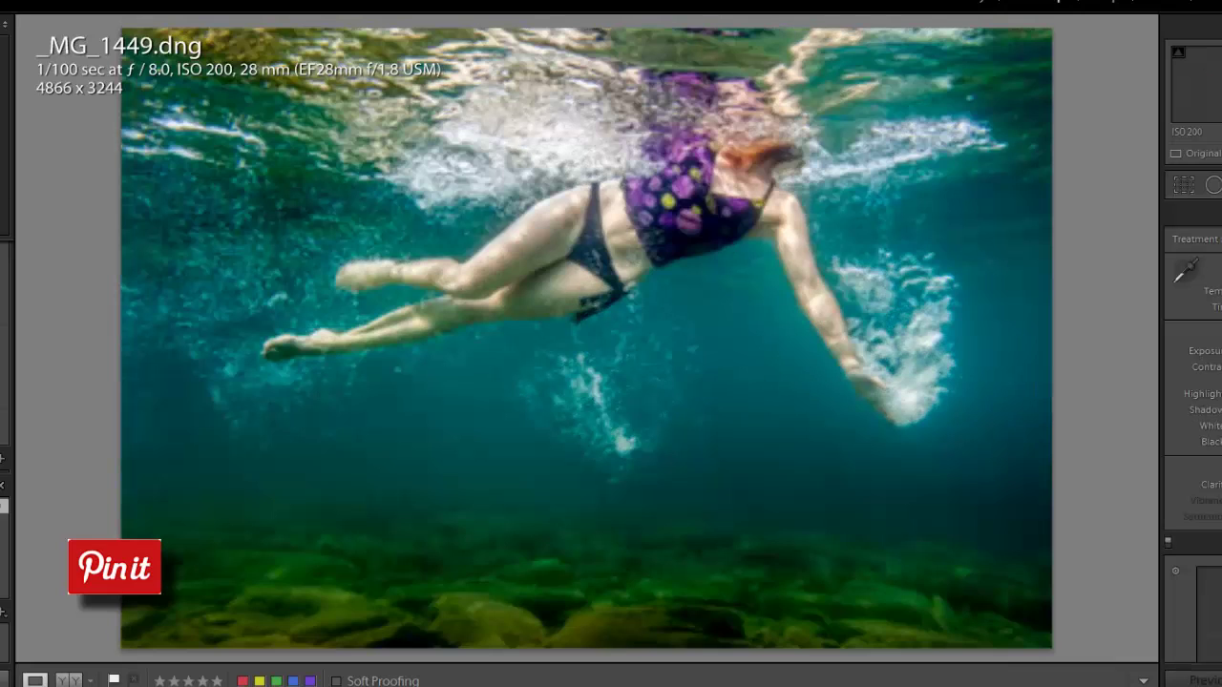